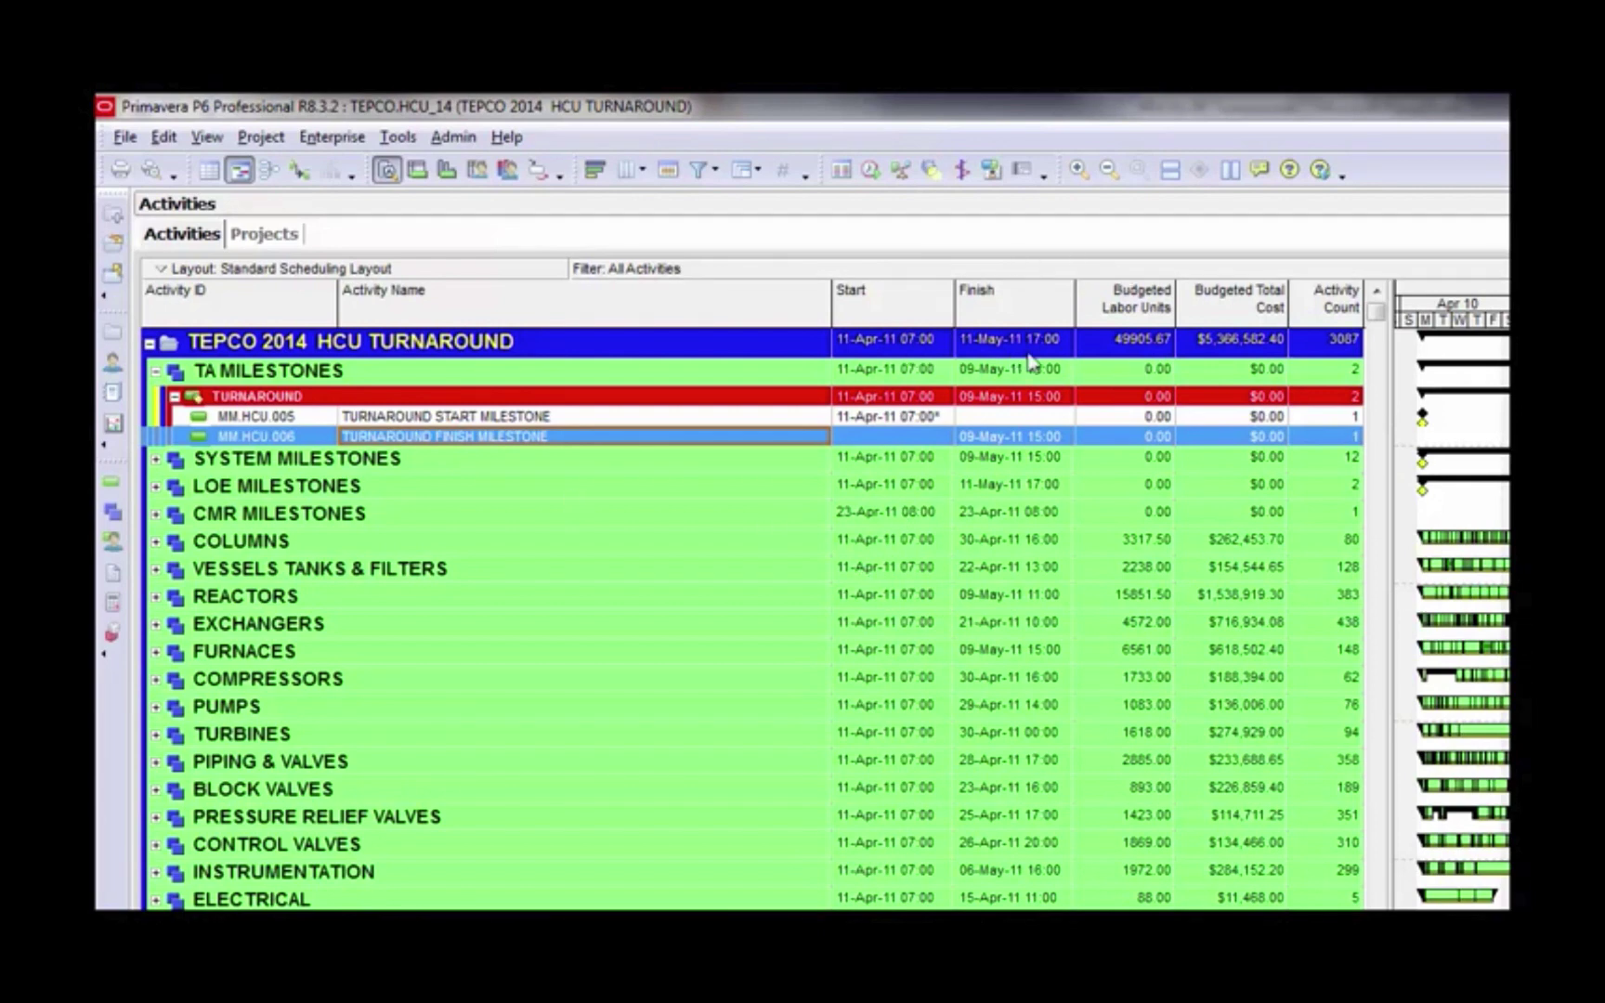
# - Review the turnaround finish milestone's finish date and the project's budgeted total cost and activity count
pyautogui.click(1030, 441)
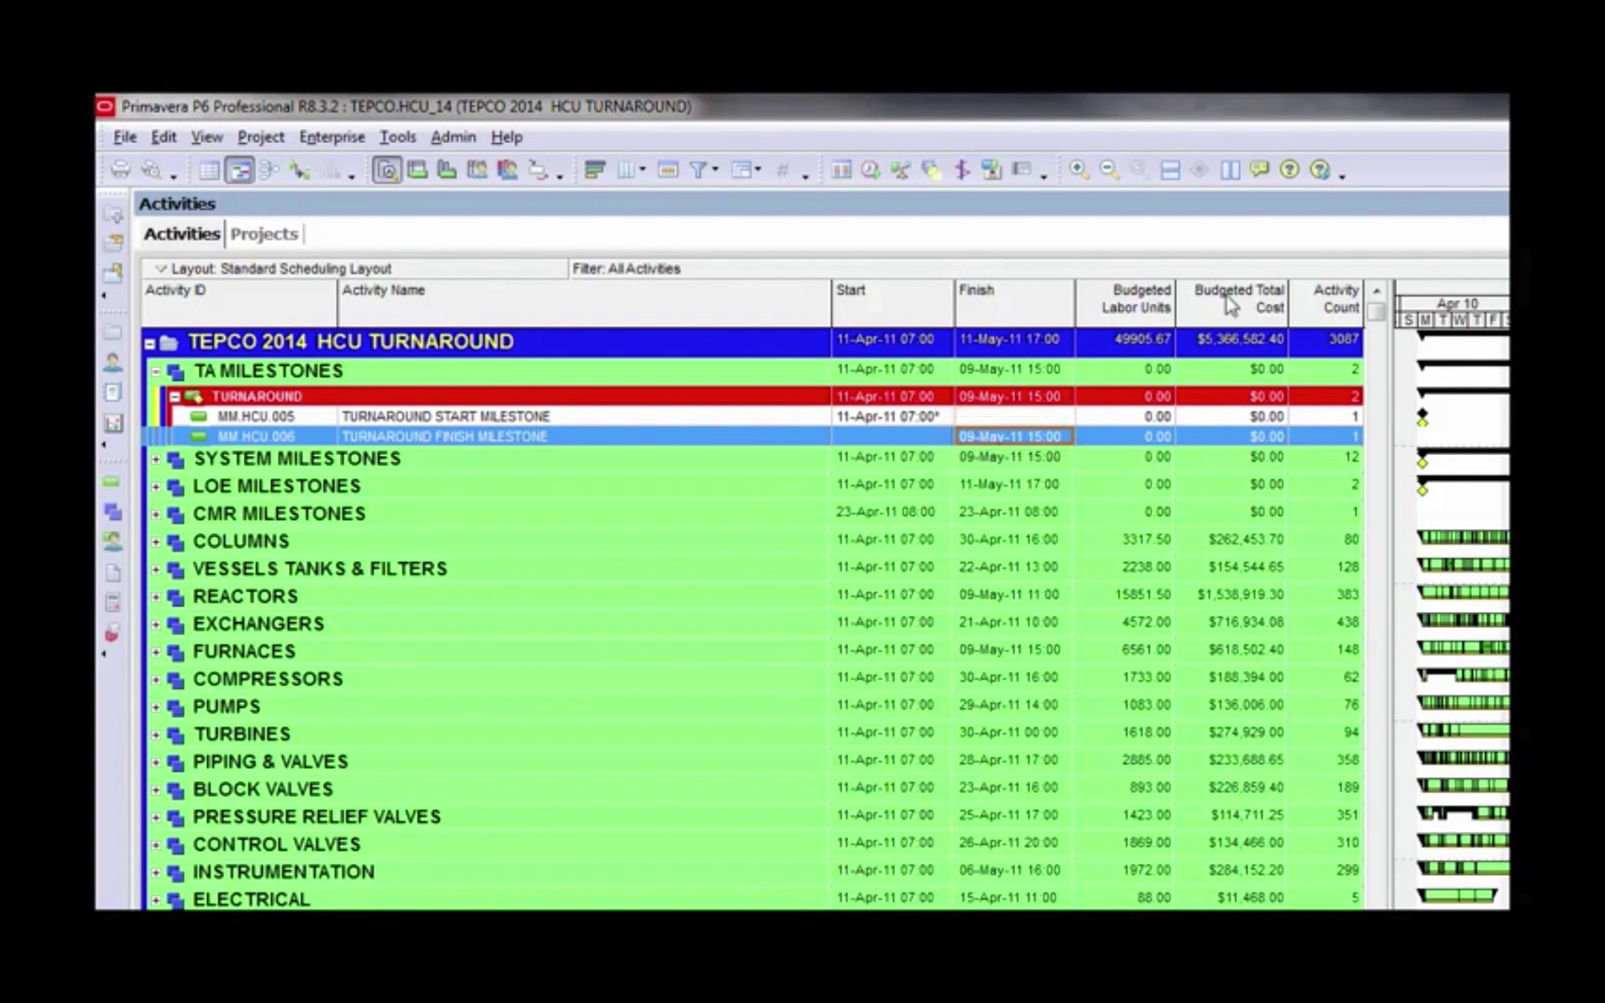
pyautogui.click(1269, 347)
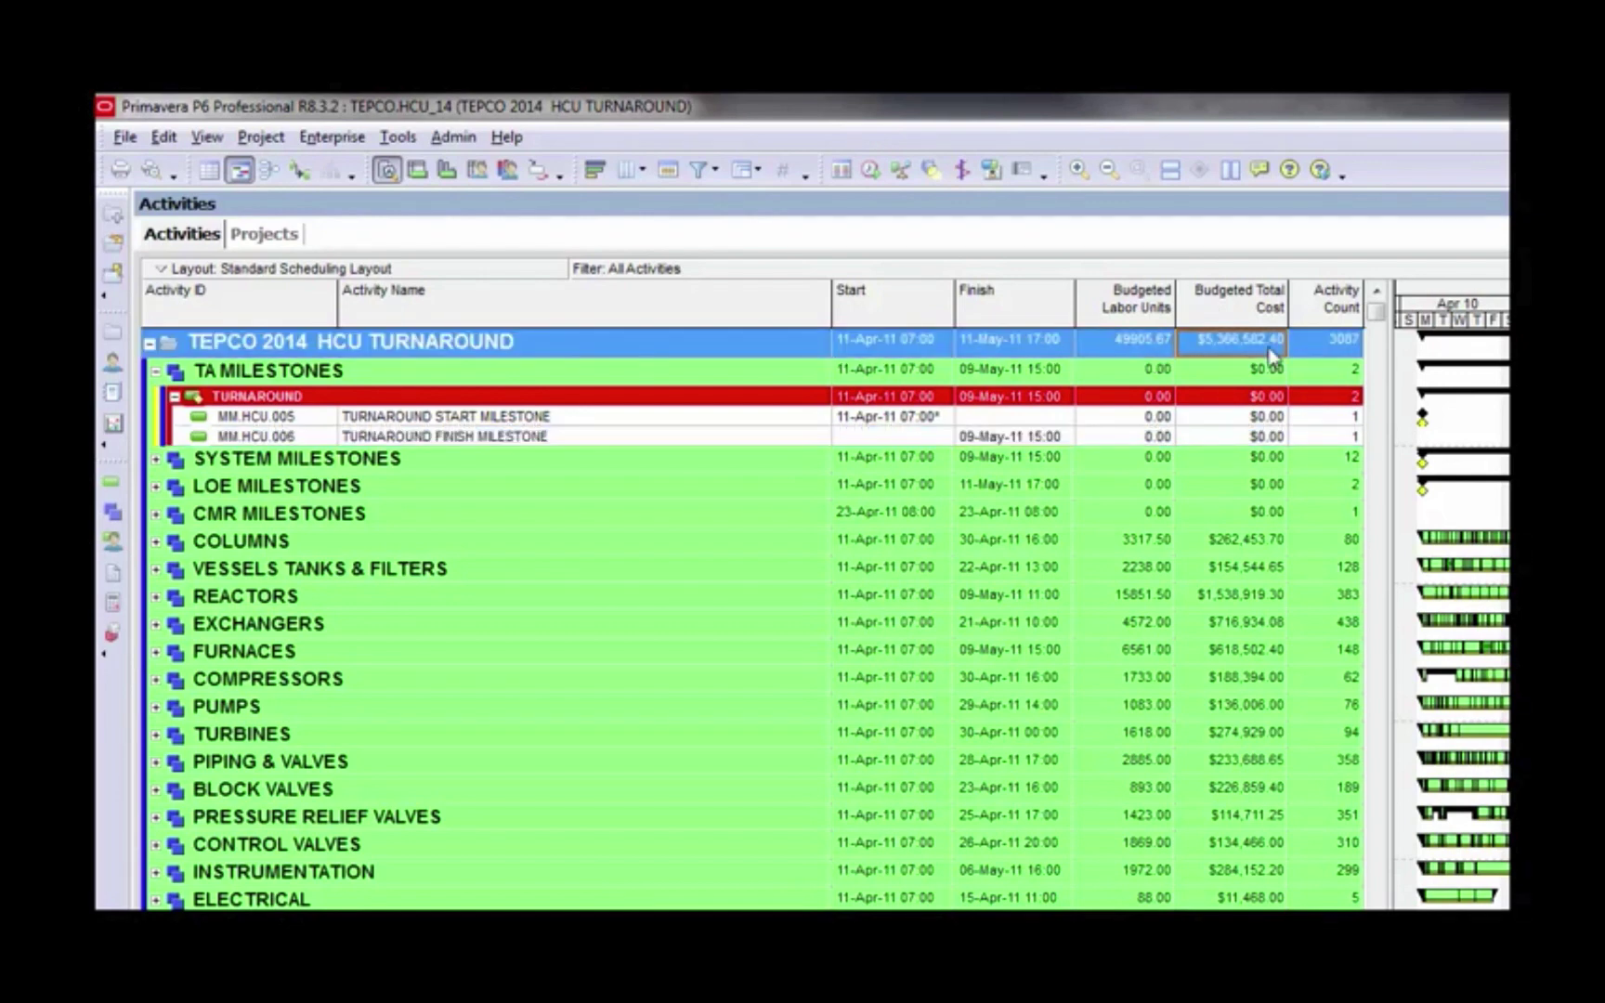
pyautogui.click(1353, 344)
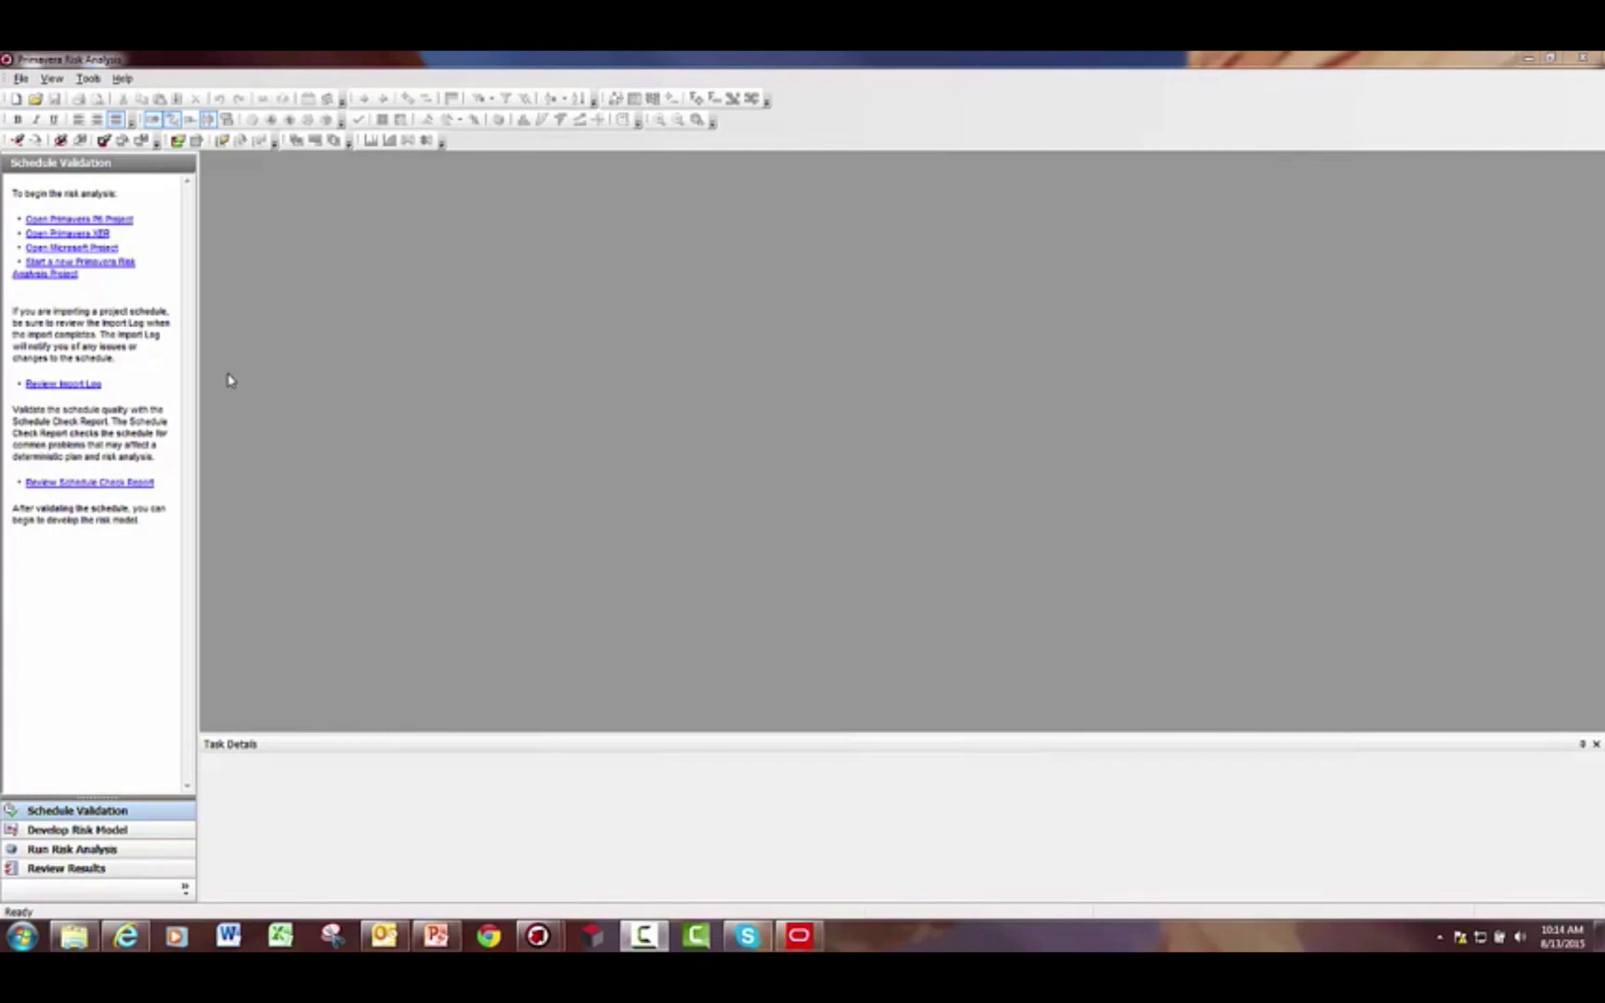
# - Switch to Primavera Risk Analysis and review the guidance for Schedule Validation, Develop Risk Model, Run Risk Analysis and Review Results
pyautogui.click(53, 78)
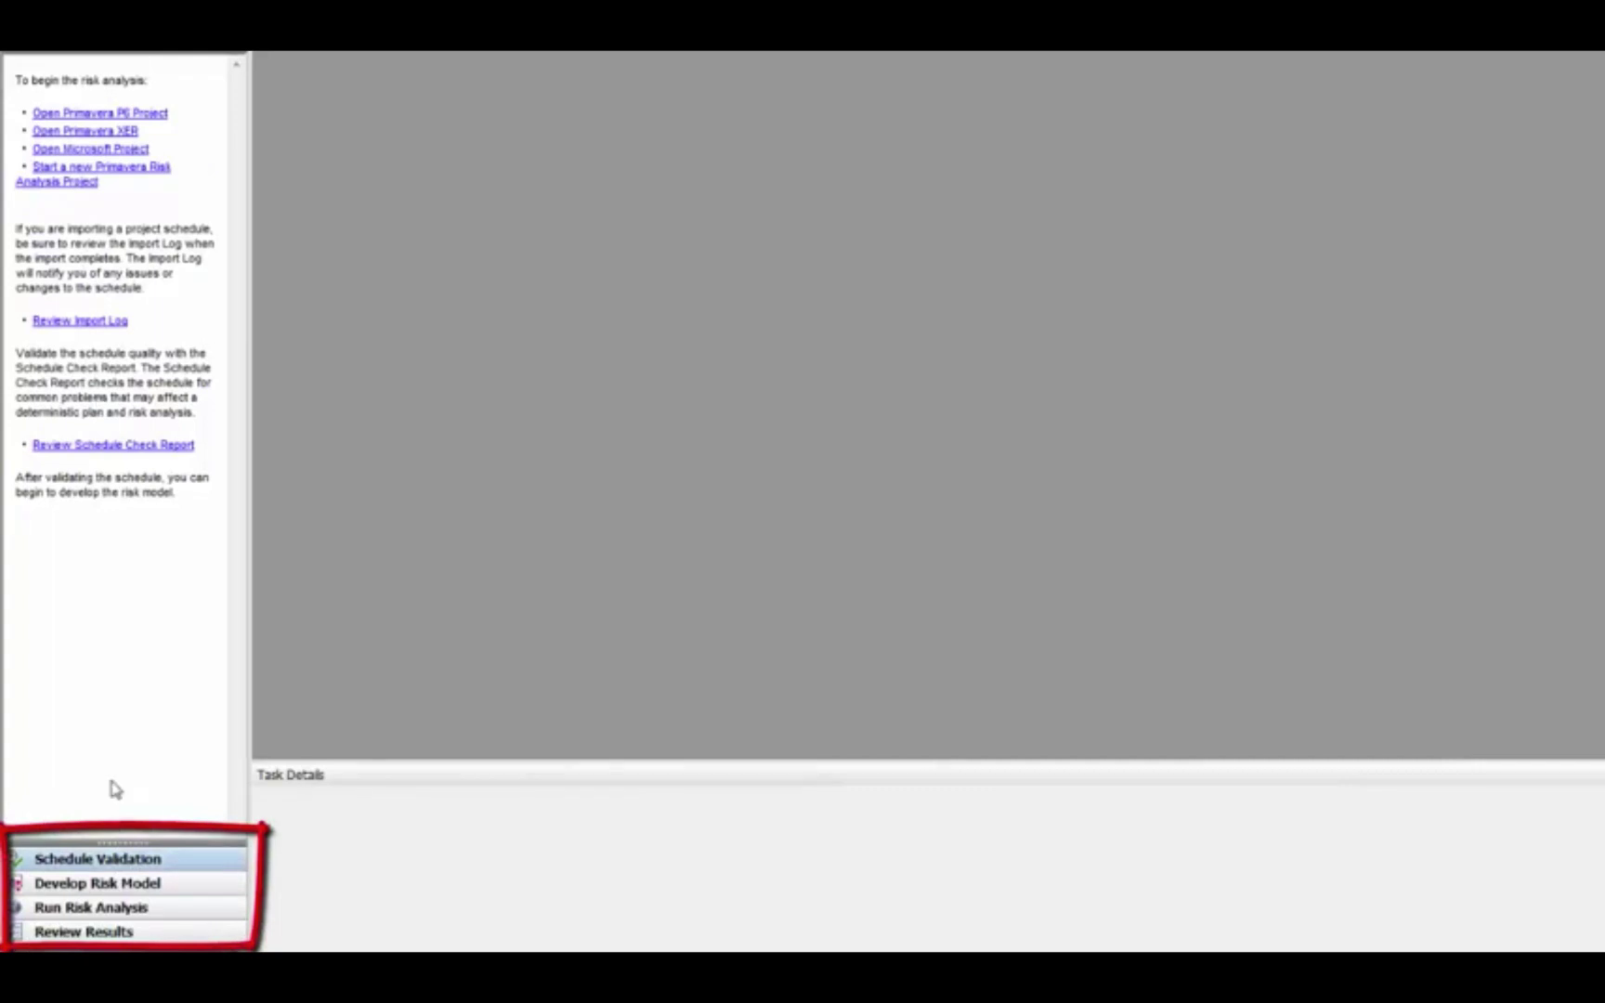
pyautogui.click(120, 892)
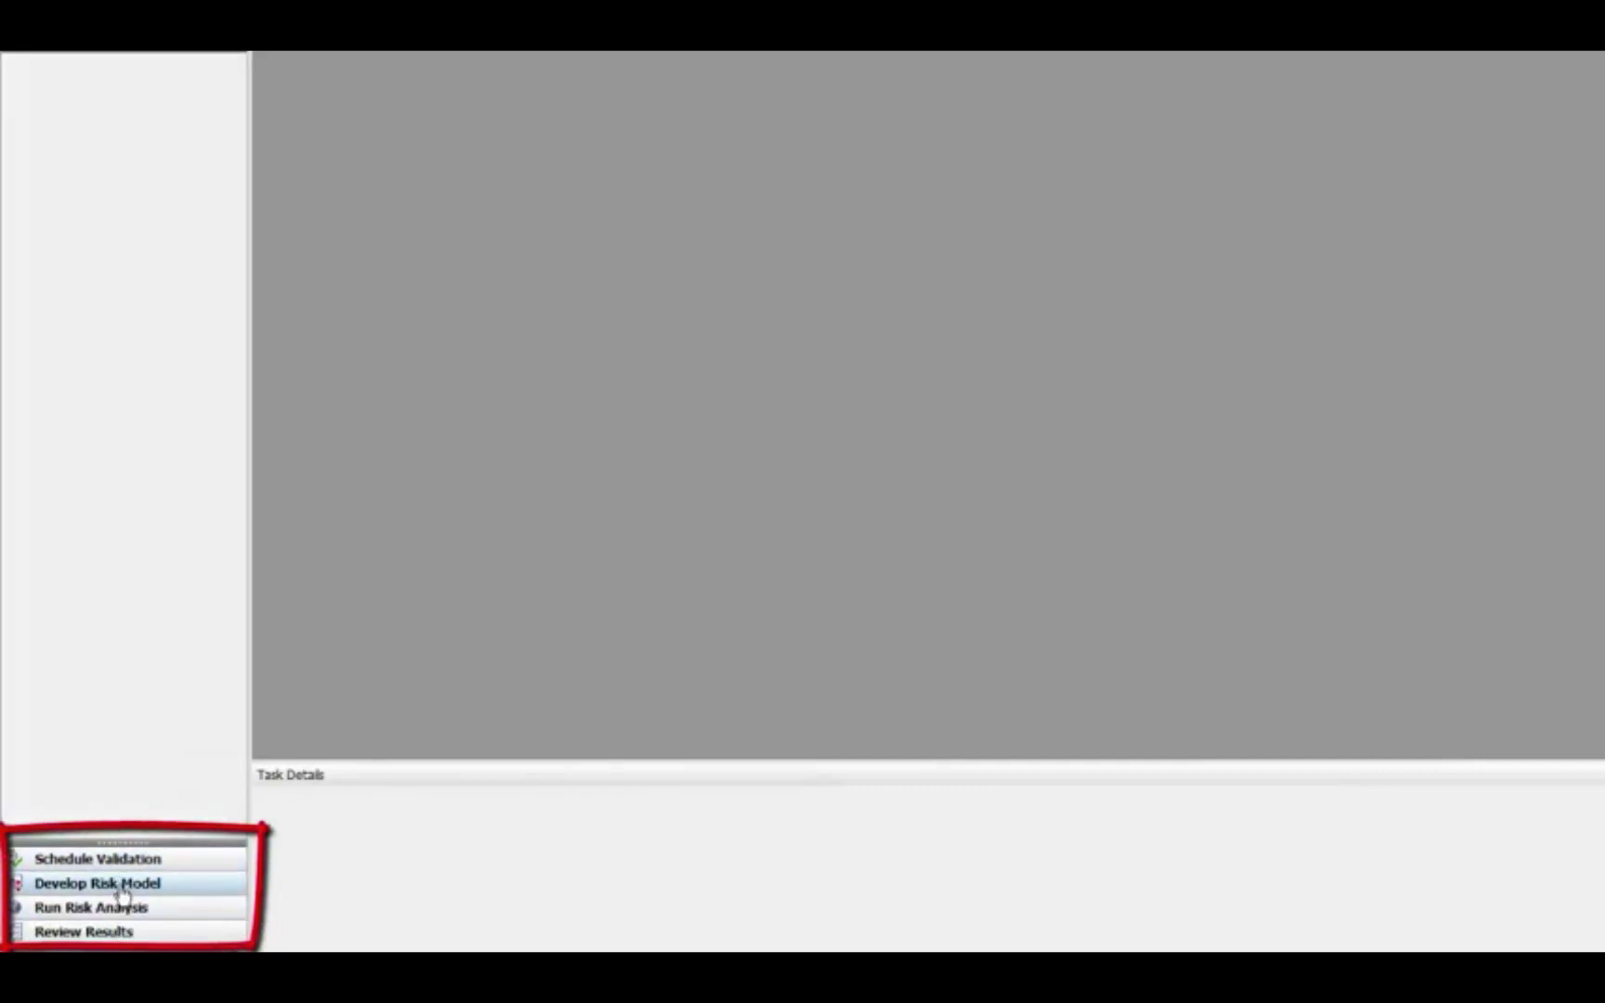
pyautogui.click(119, 907)
pyautogui.click(119, 933)
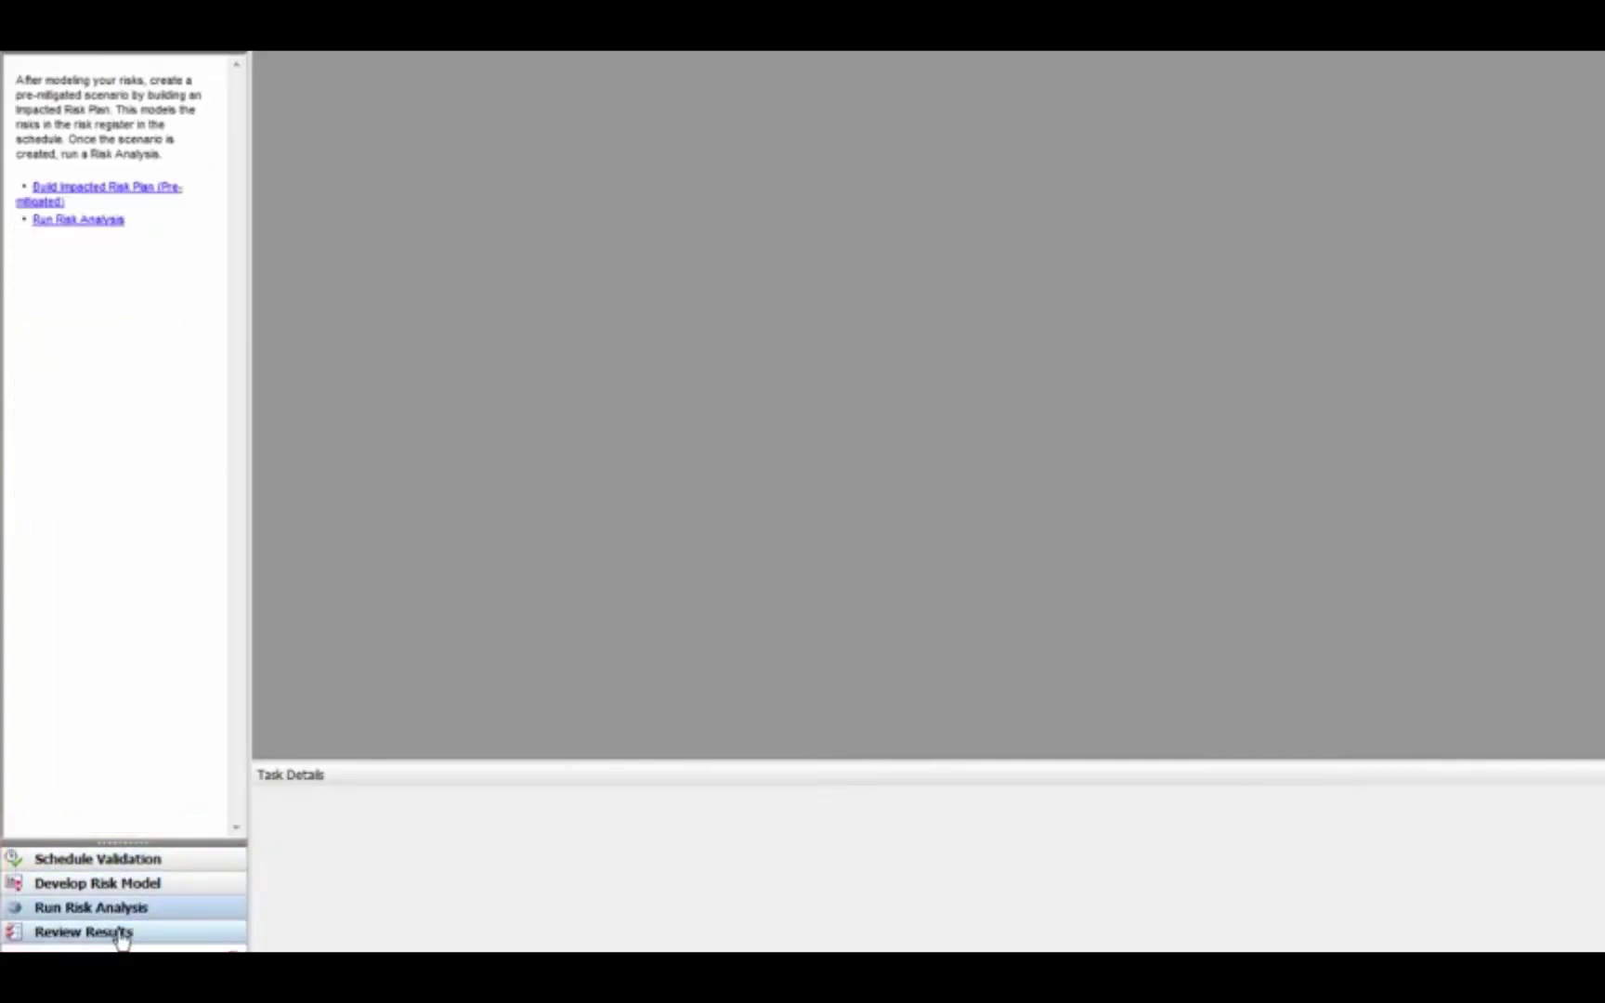
pyautogui.click(115, 864)
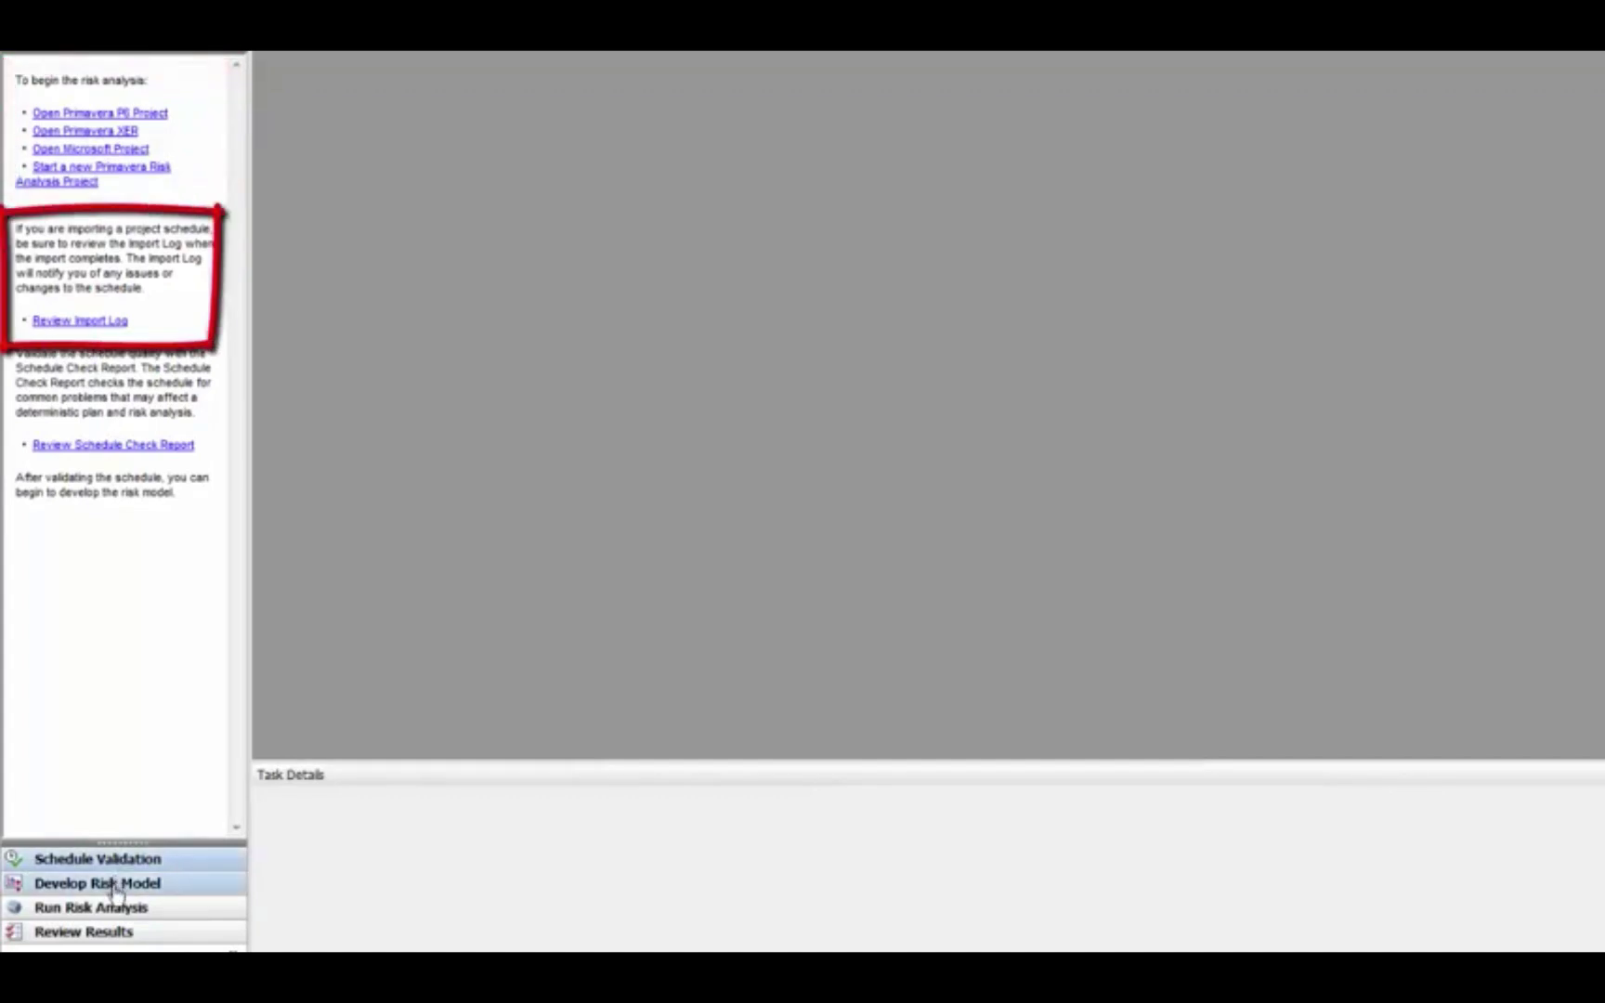
pyautogui.click(113, 887)
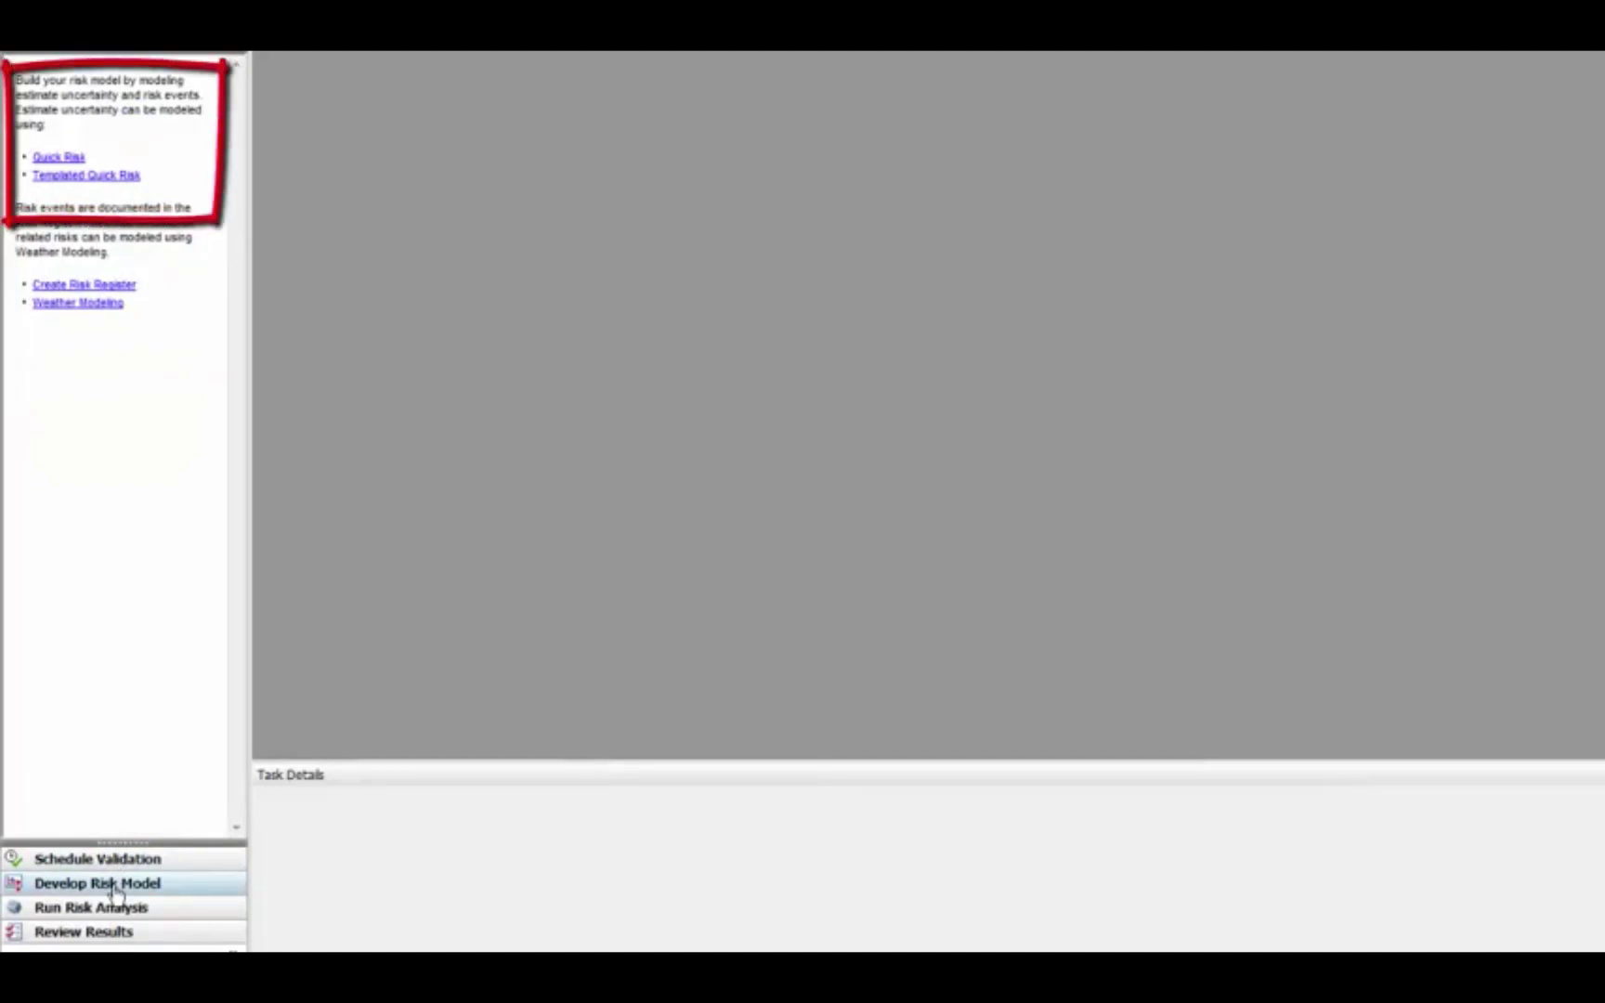
pyautogui.click(119, 913)
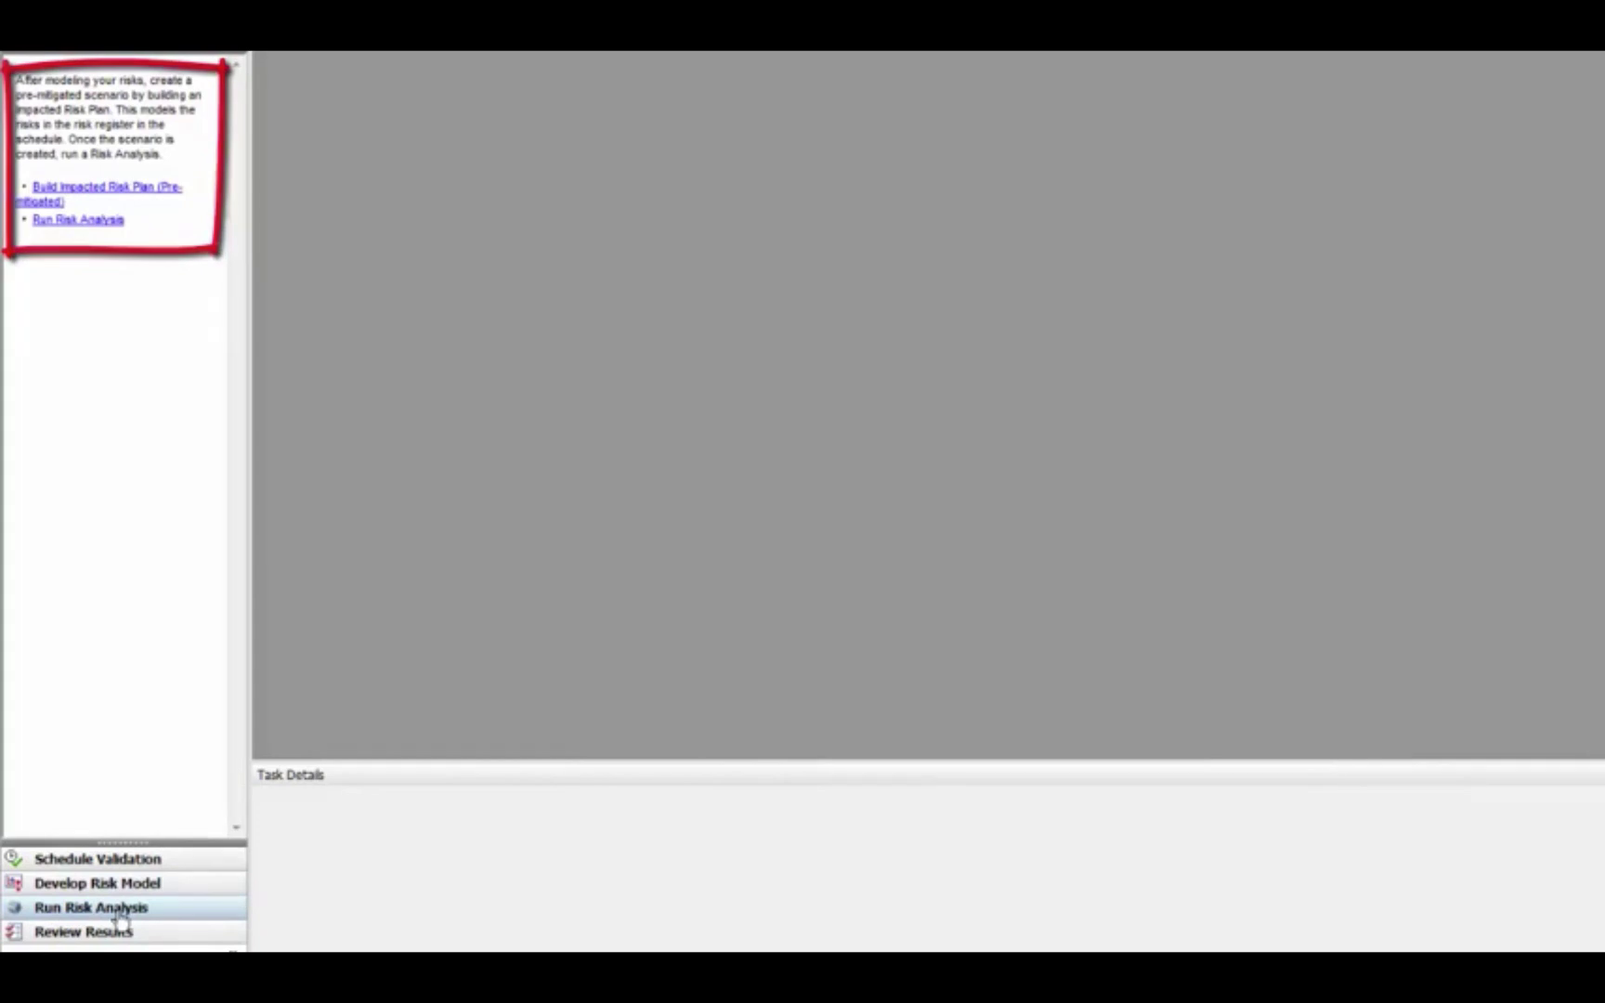
pyautogui.click(148, 933)
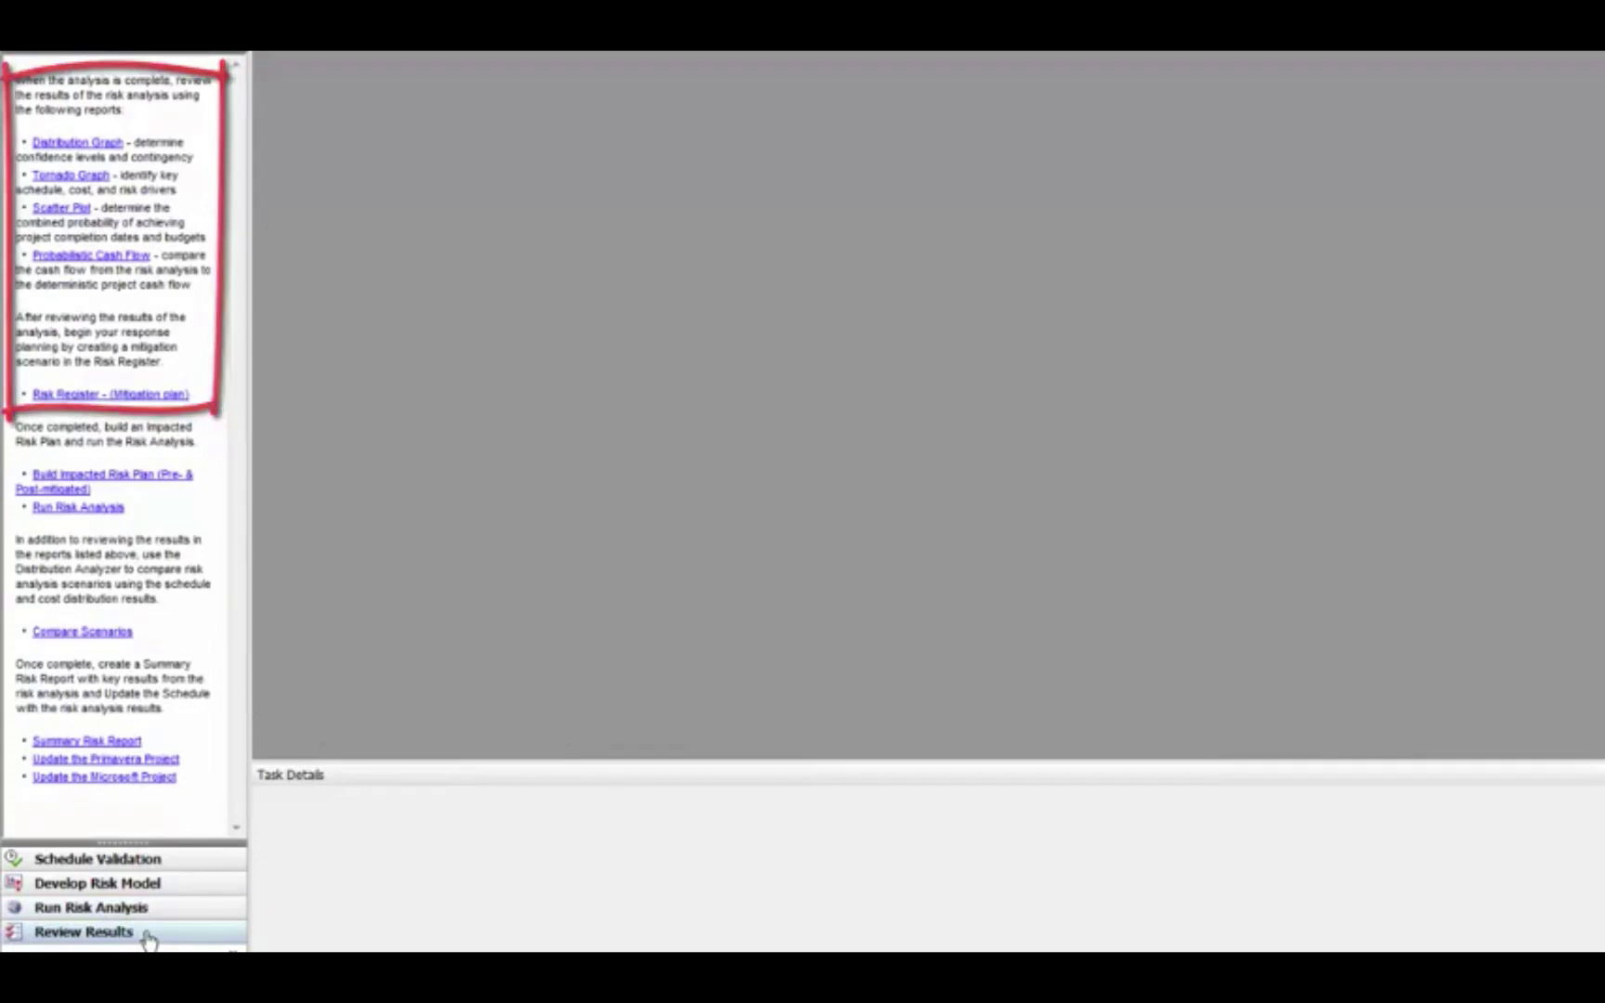
# - Open the Primavera XER file 2014 TAR Example with a Quarter Hour planning unit, organized by the project WBS structure
pyautogui.click(104, 862)
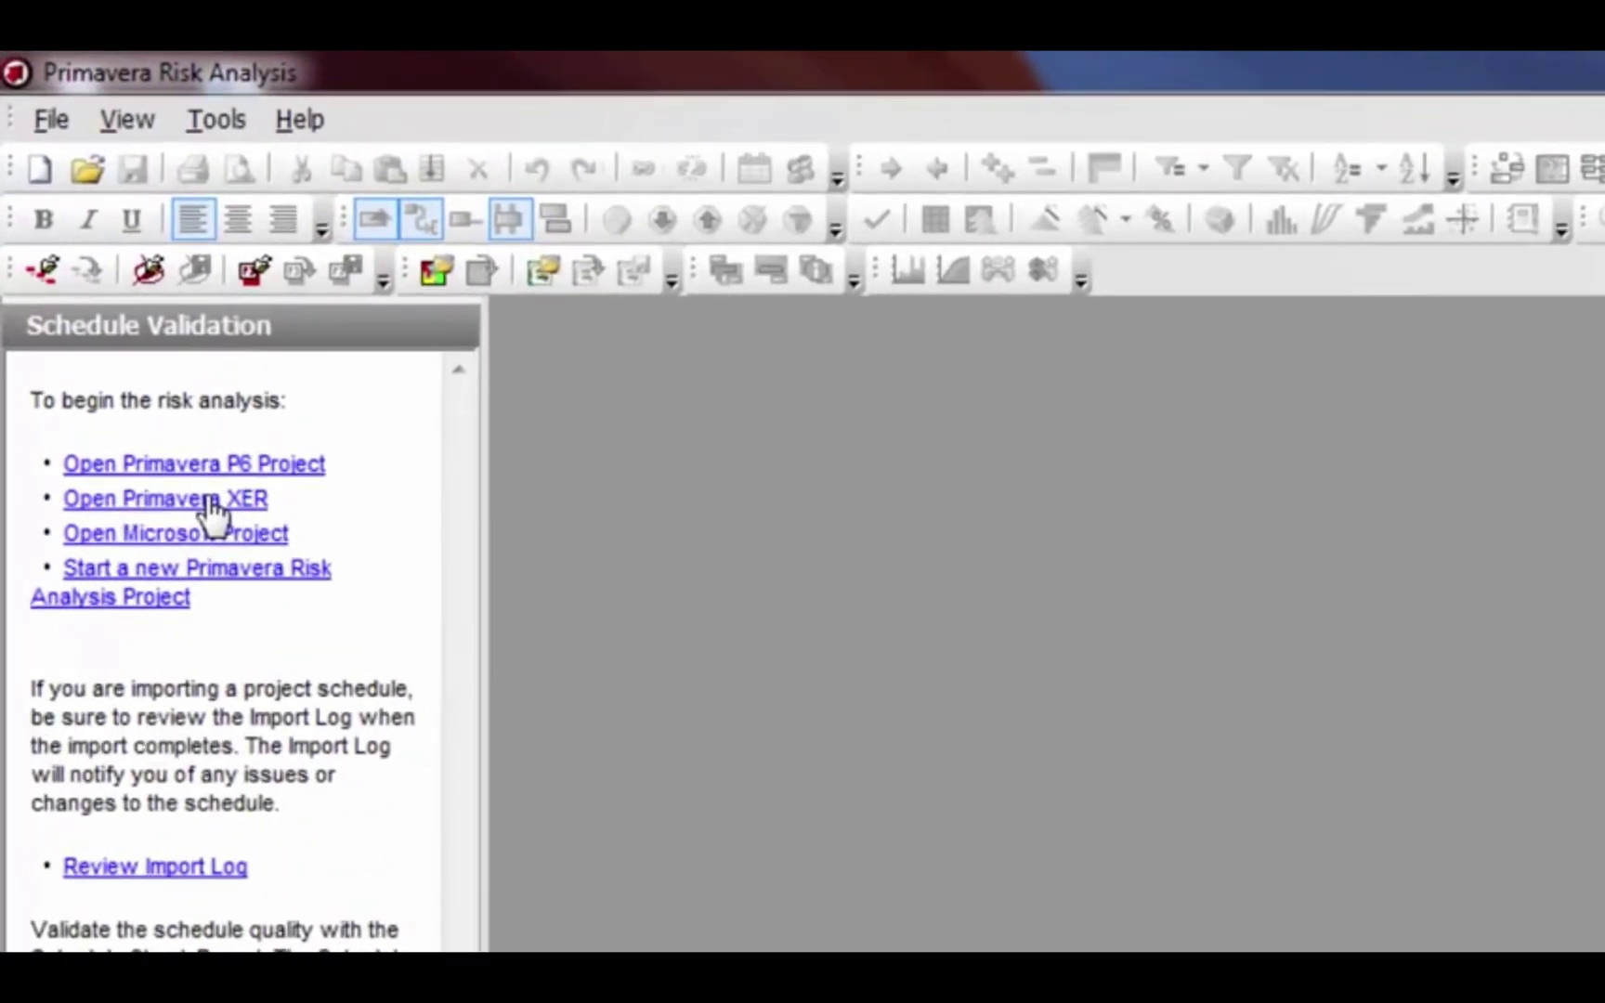
pyautogui.click(209, 502)
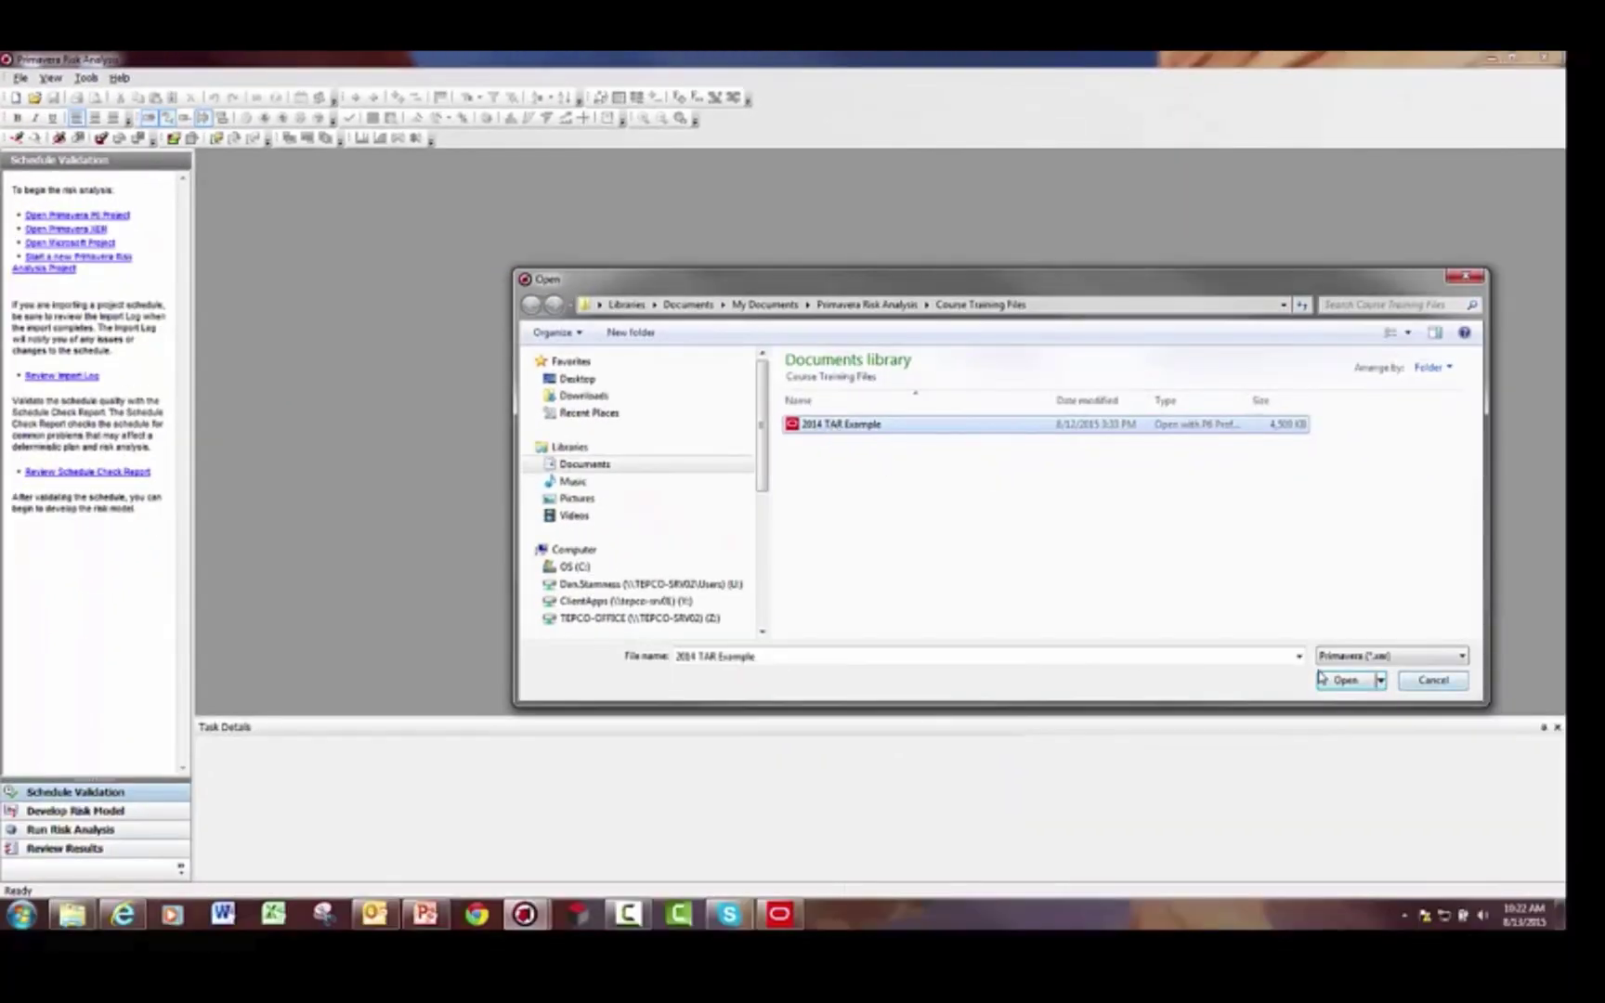
pyautogui.click(1343, 683)
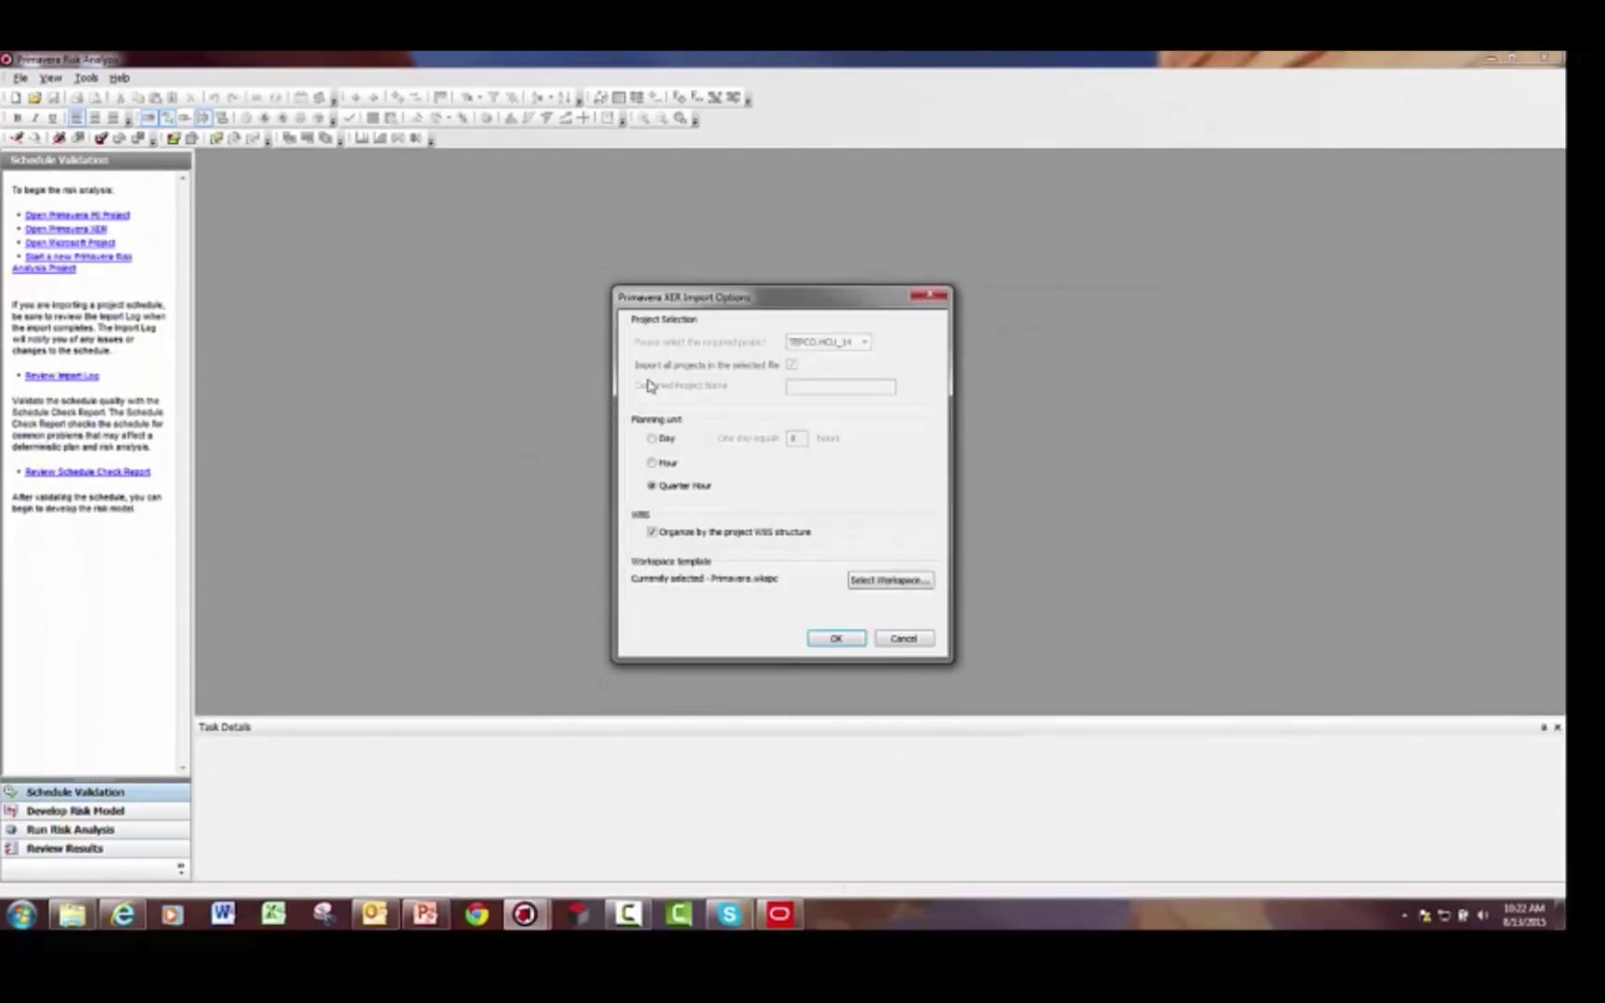
pyautogui.moveTo(661, 288); pyautogui.dragTo(641, 260)
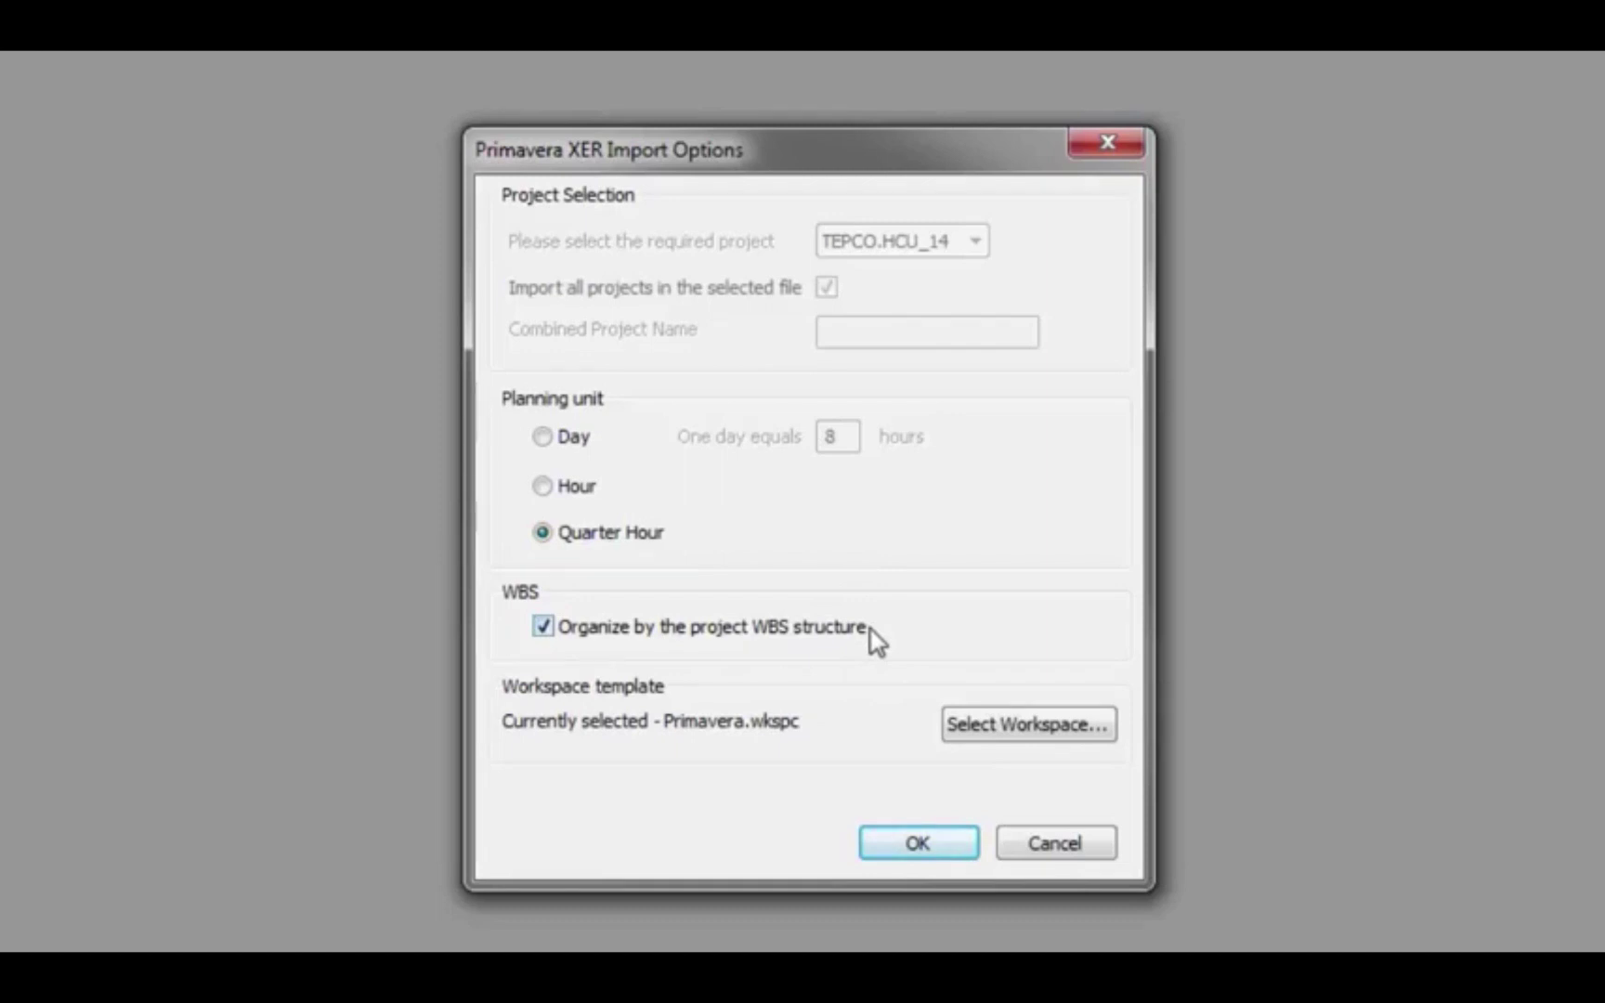
pyautogui.click(951, 846)
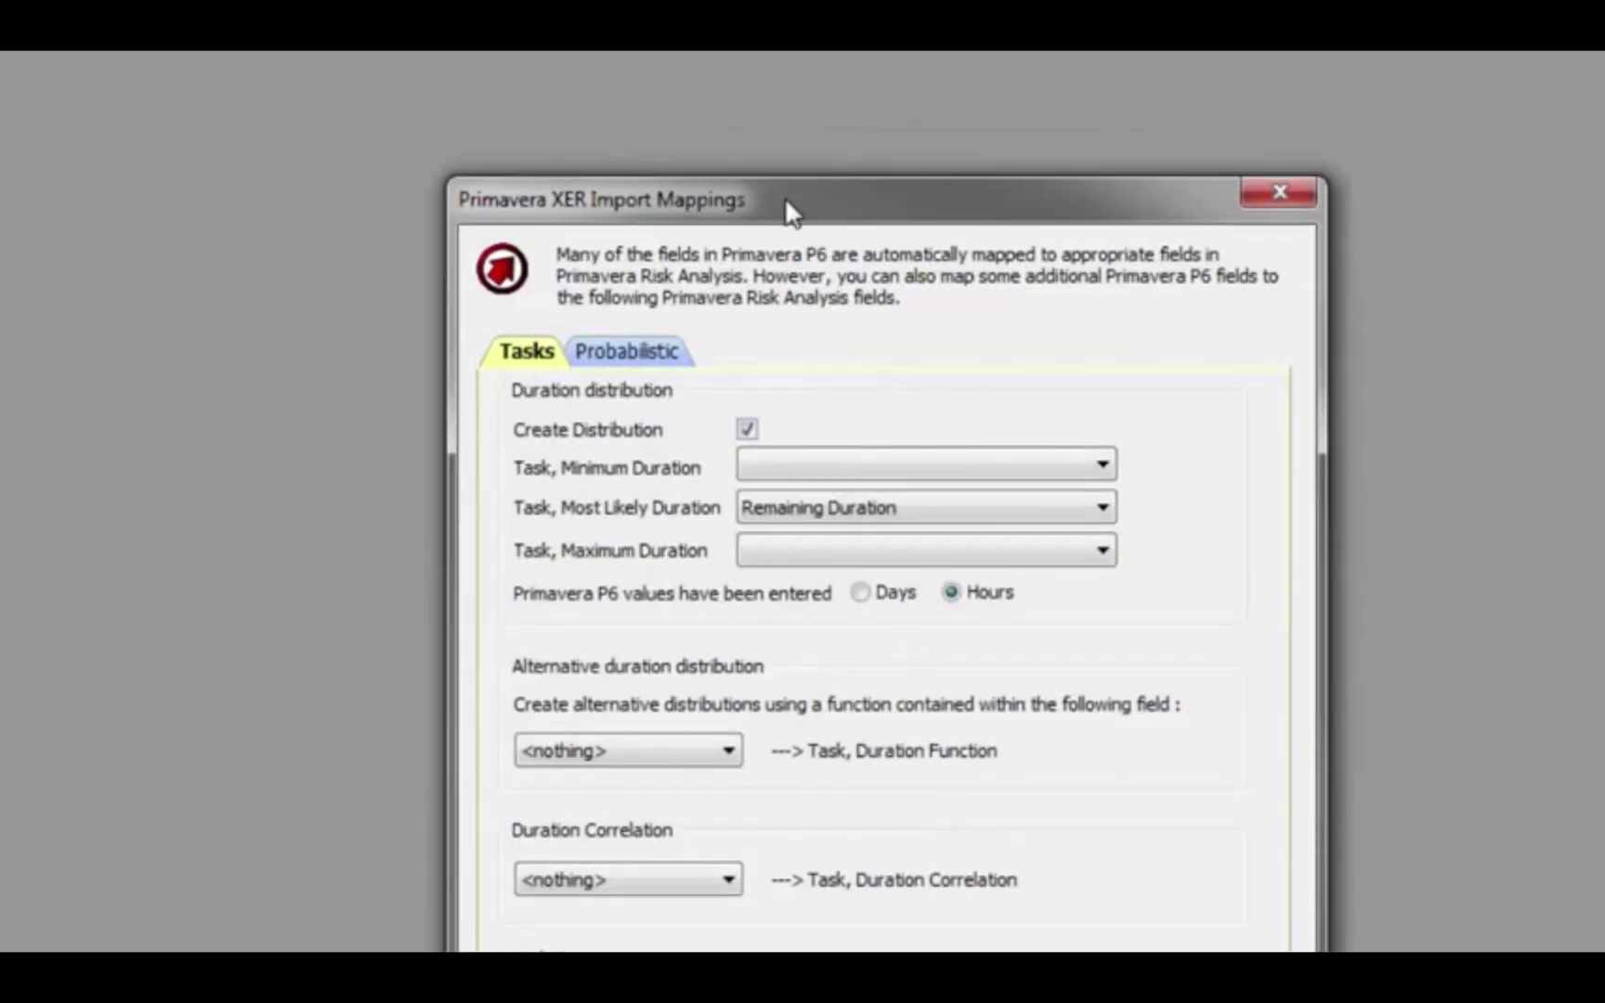
# - Accept the XER import mappings with Remaining Duration as most likely duration, minimum and maximum blank, and no probabilistic fields mapped
pyautogui.moveTo(785, 199); pyautogui.dragTo(642, 88)
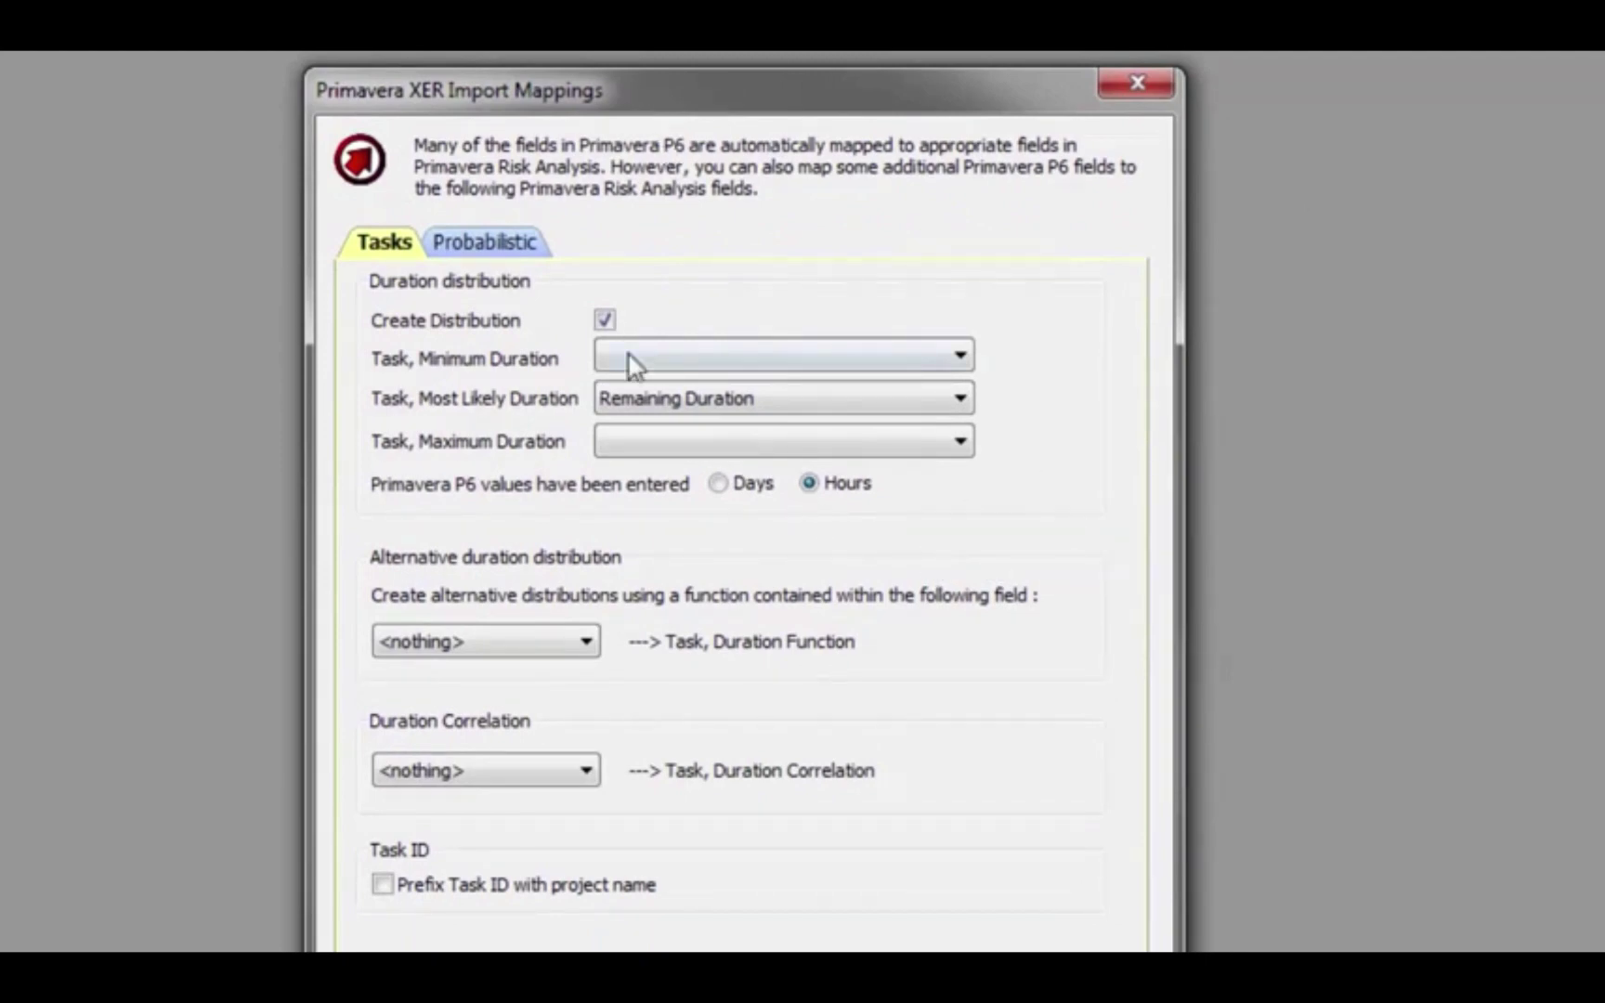
pyautogui.click(825, 364)
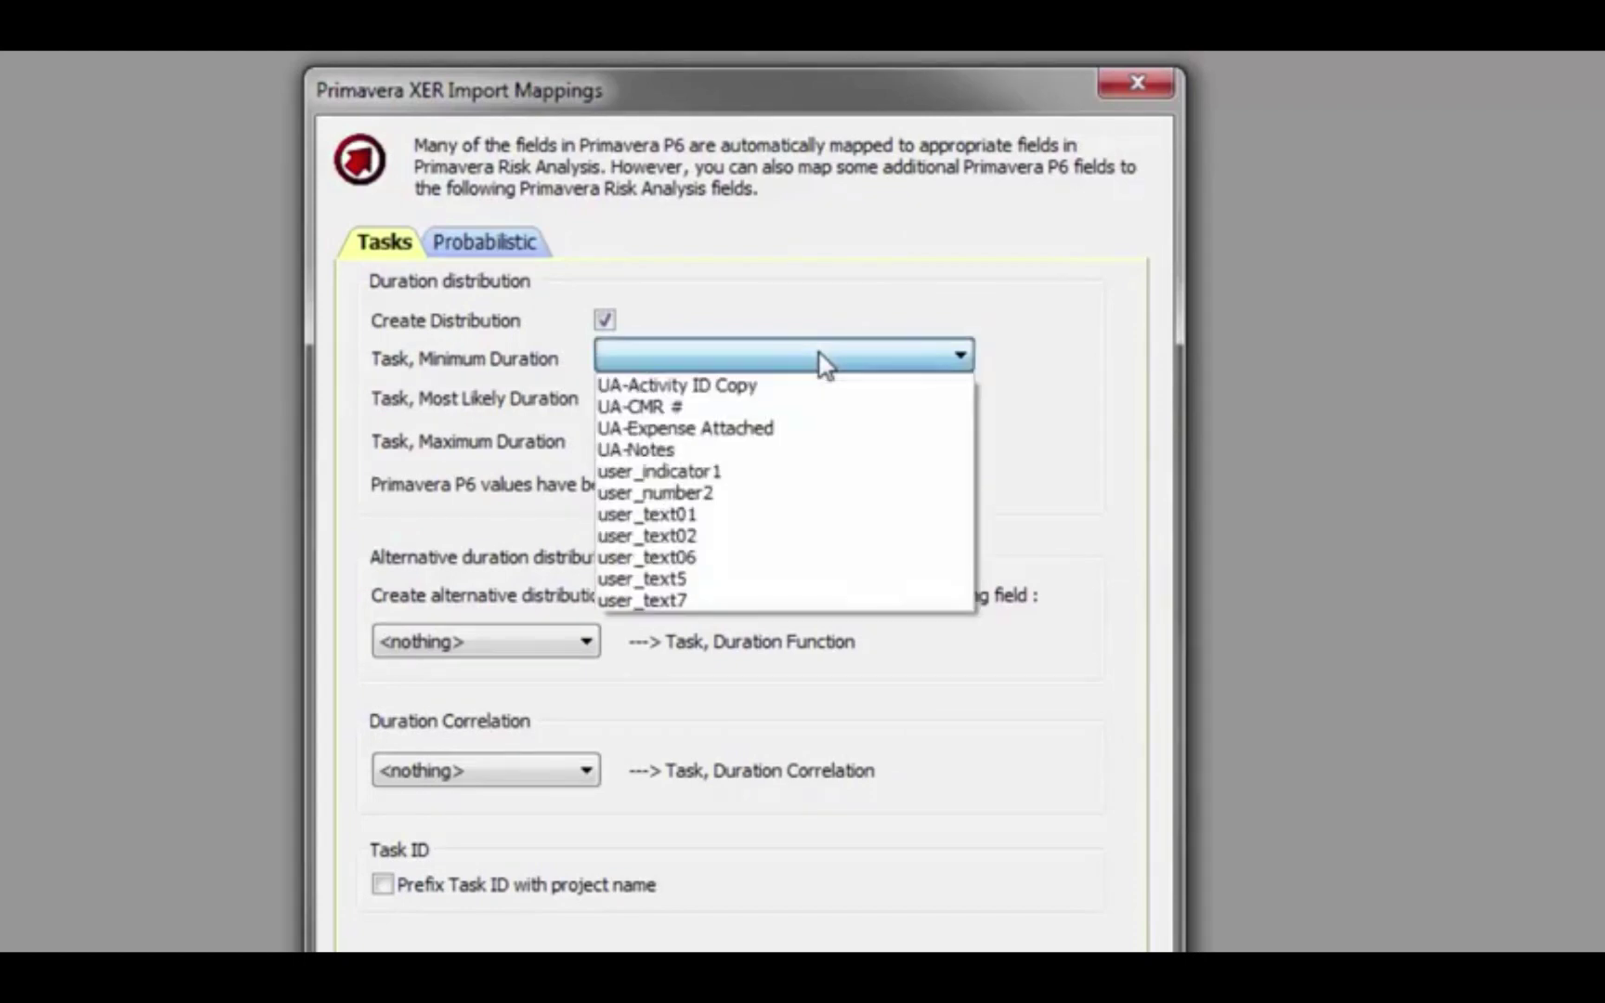
pyautogui.click(821, 365)
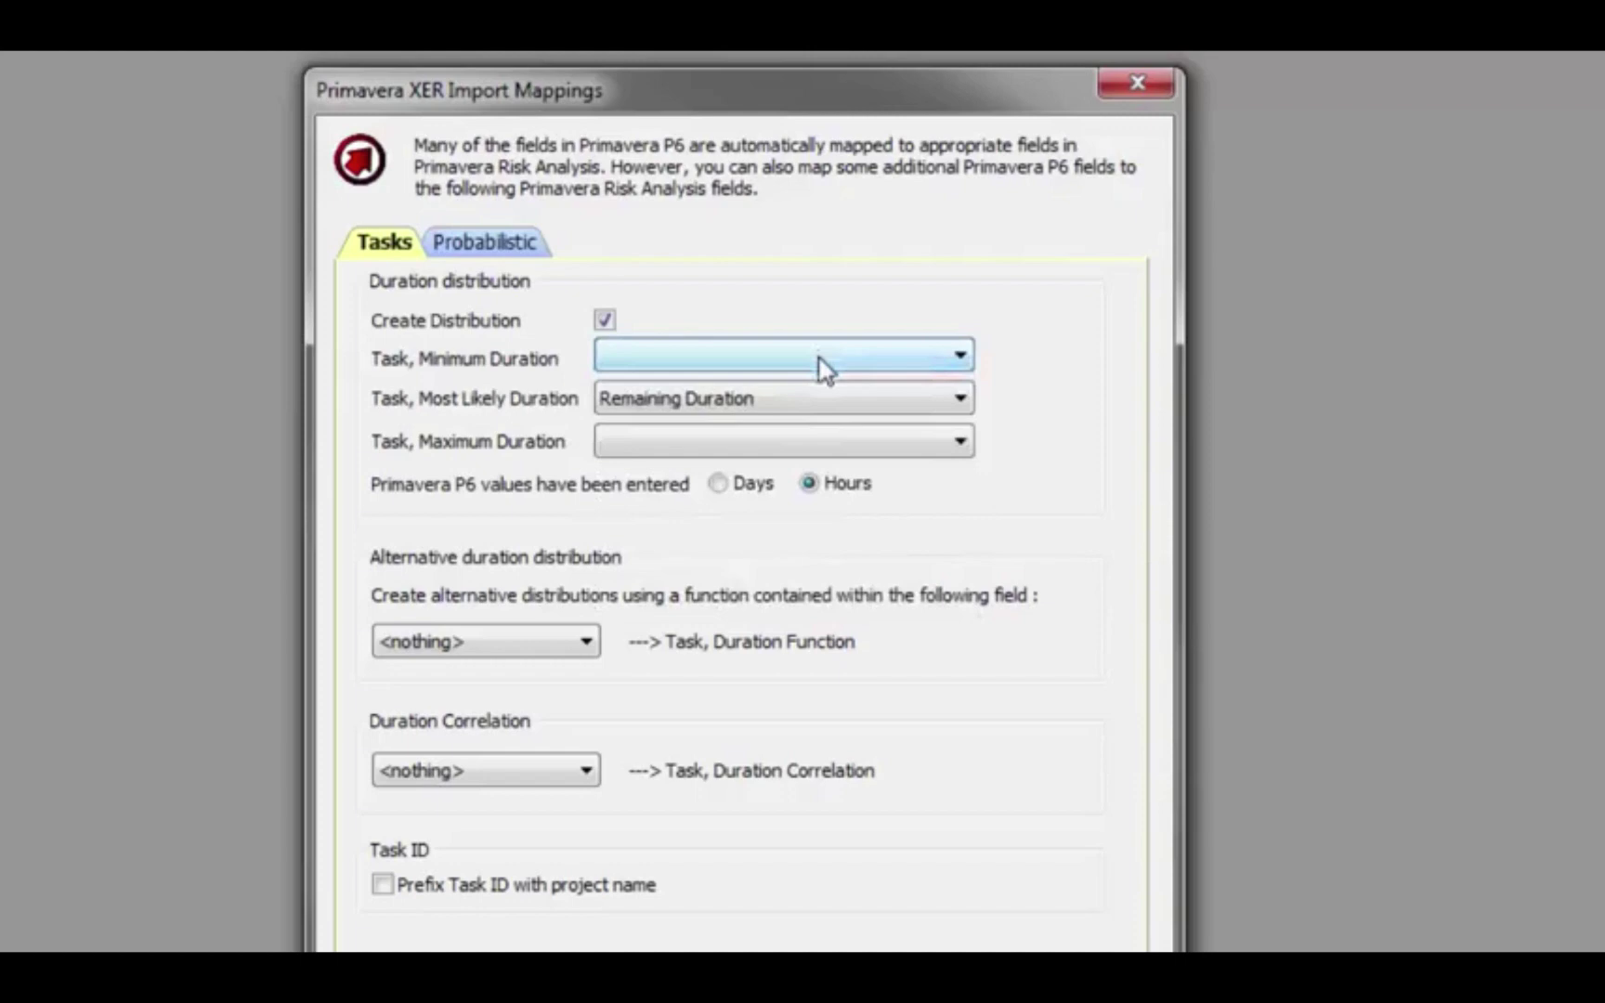
pyautogui.click(799, 444)
pyautogui.click(801, 446)
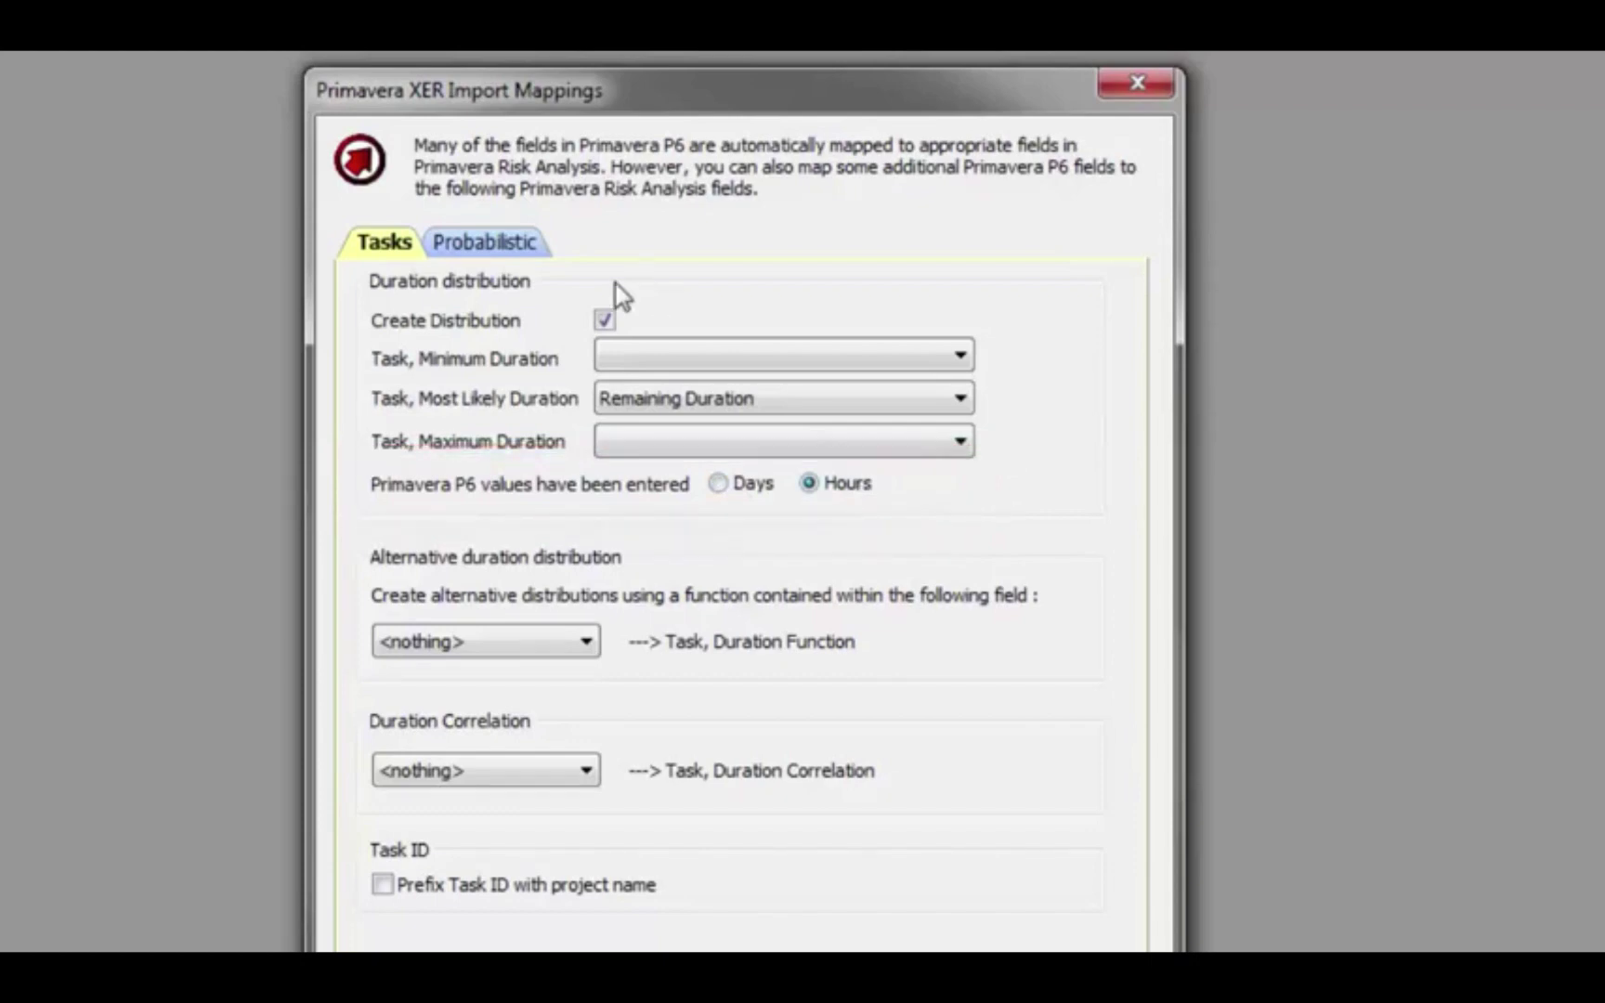
pyautogui.click(499, 249)
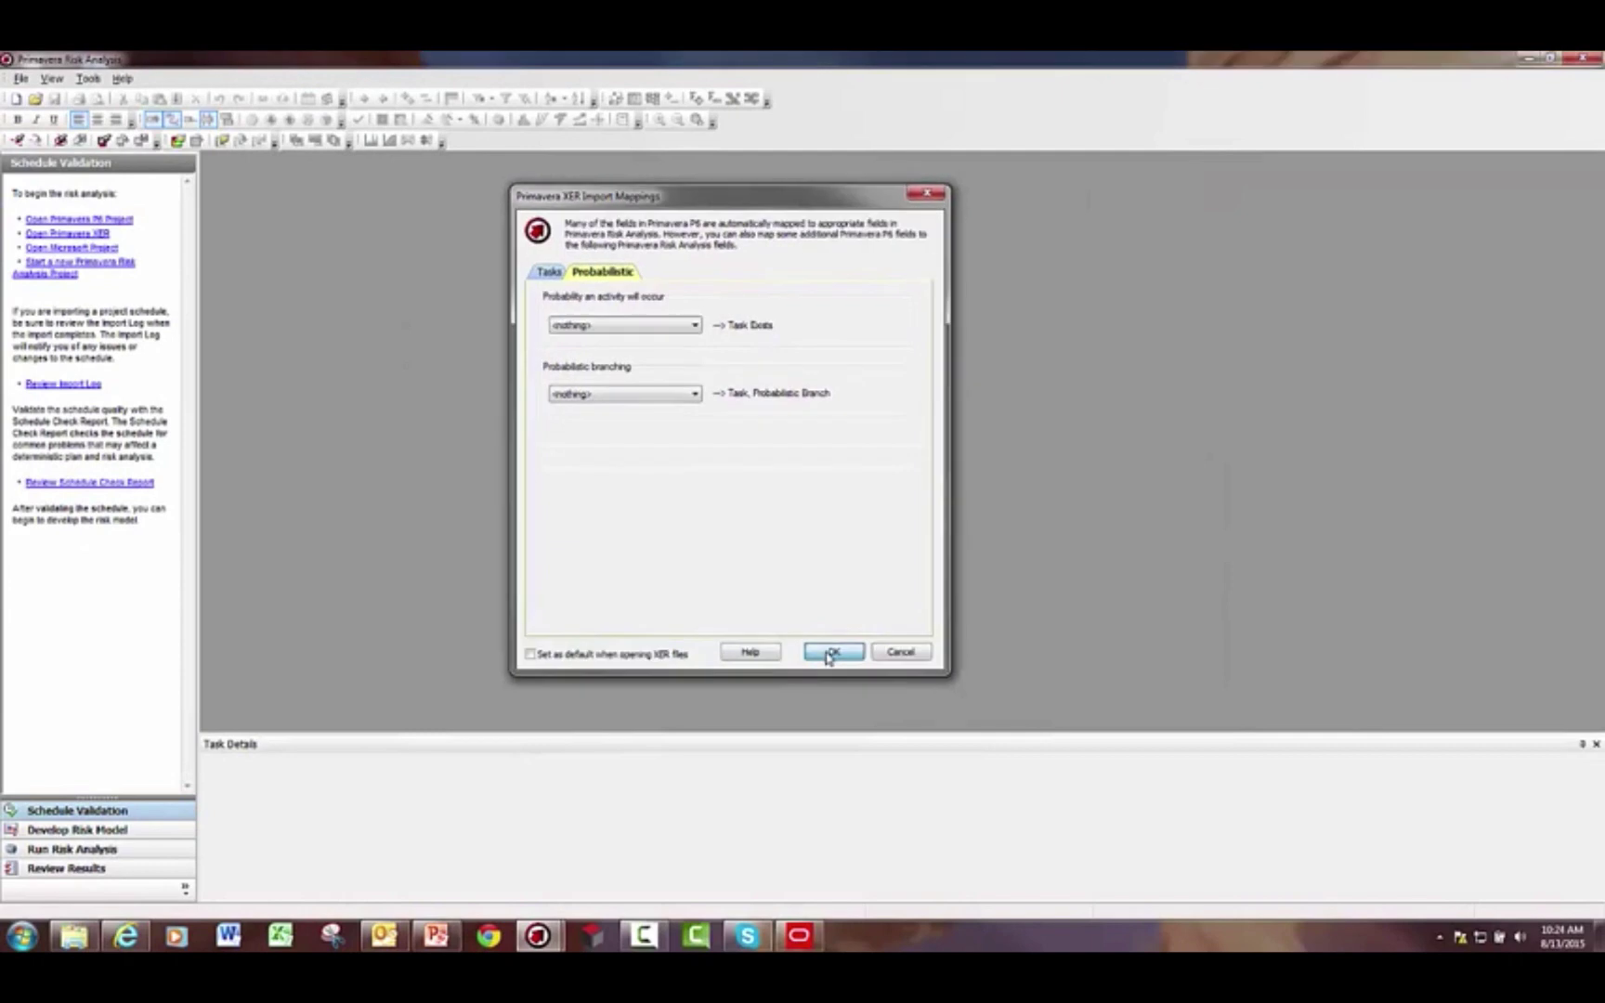
pyautogui.click(831, 653)
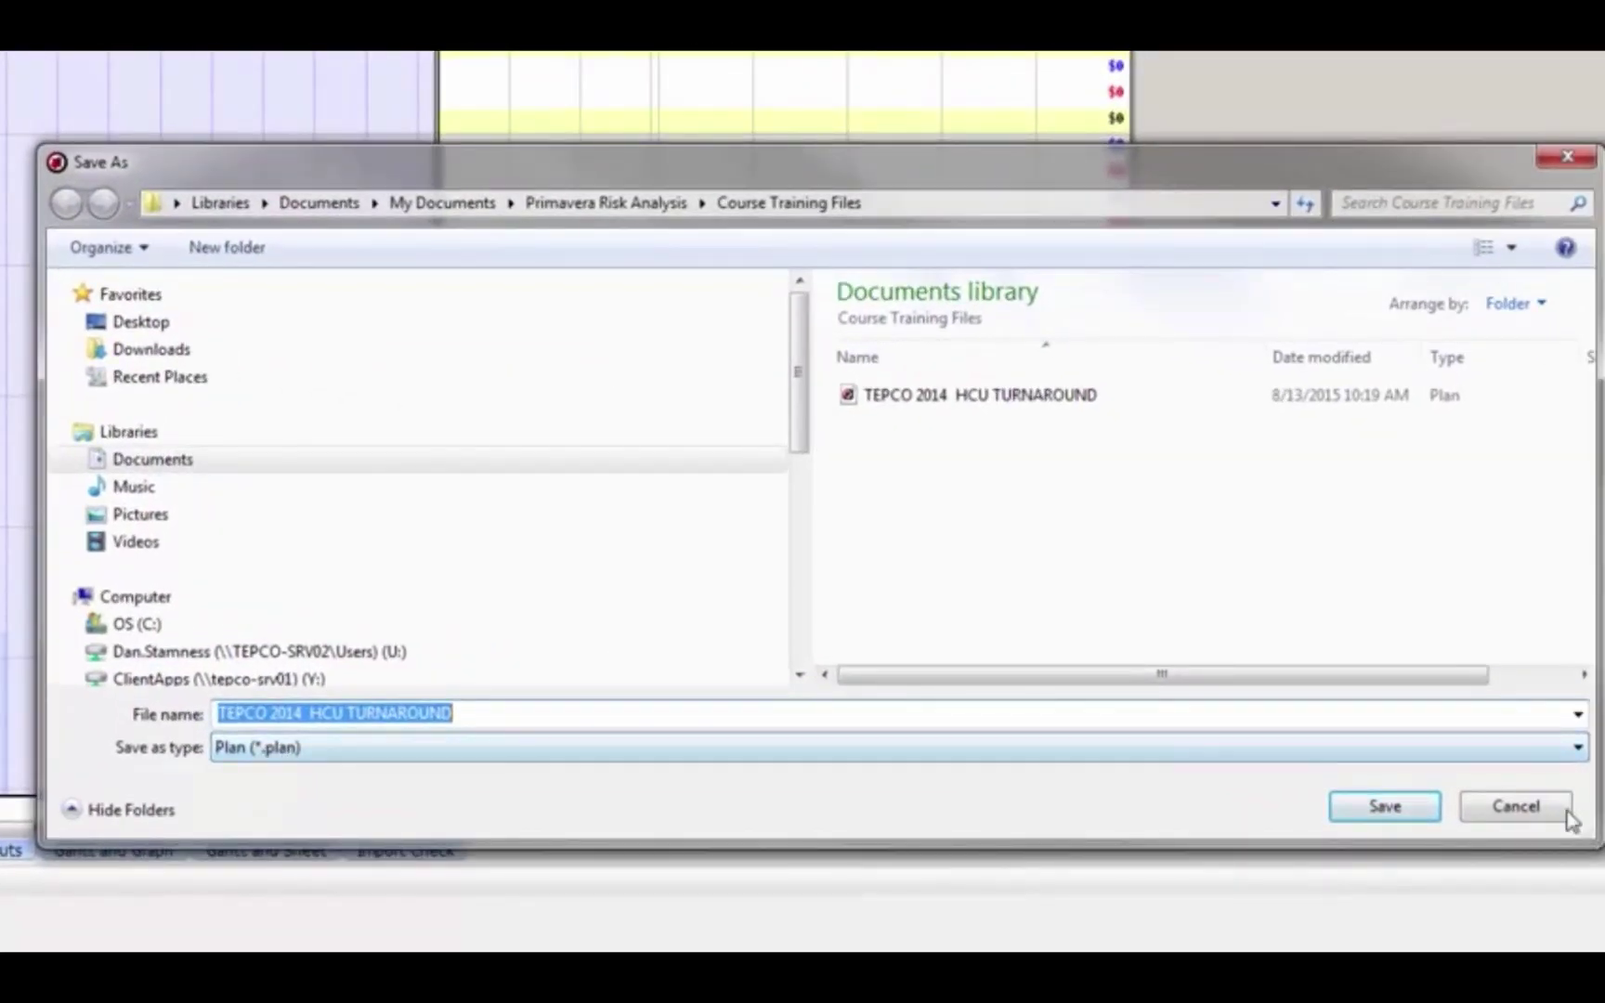
# - Save the imported plan as TEPCO 2014 HCU TURNAROUND in Course Training Files, replacing the existing file
pyautogui.click(1384, 806)
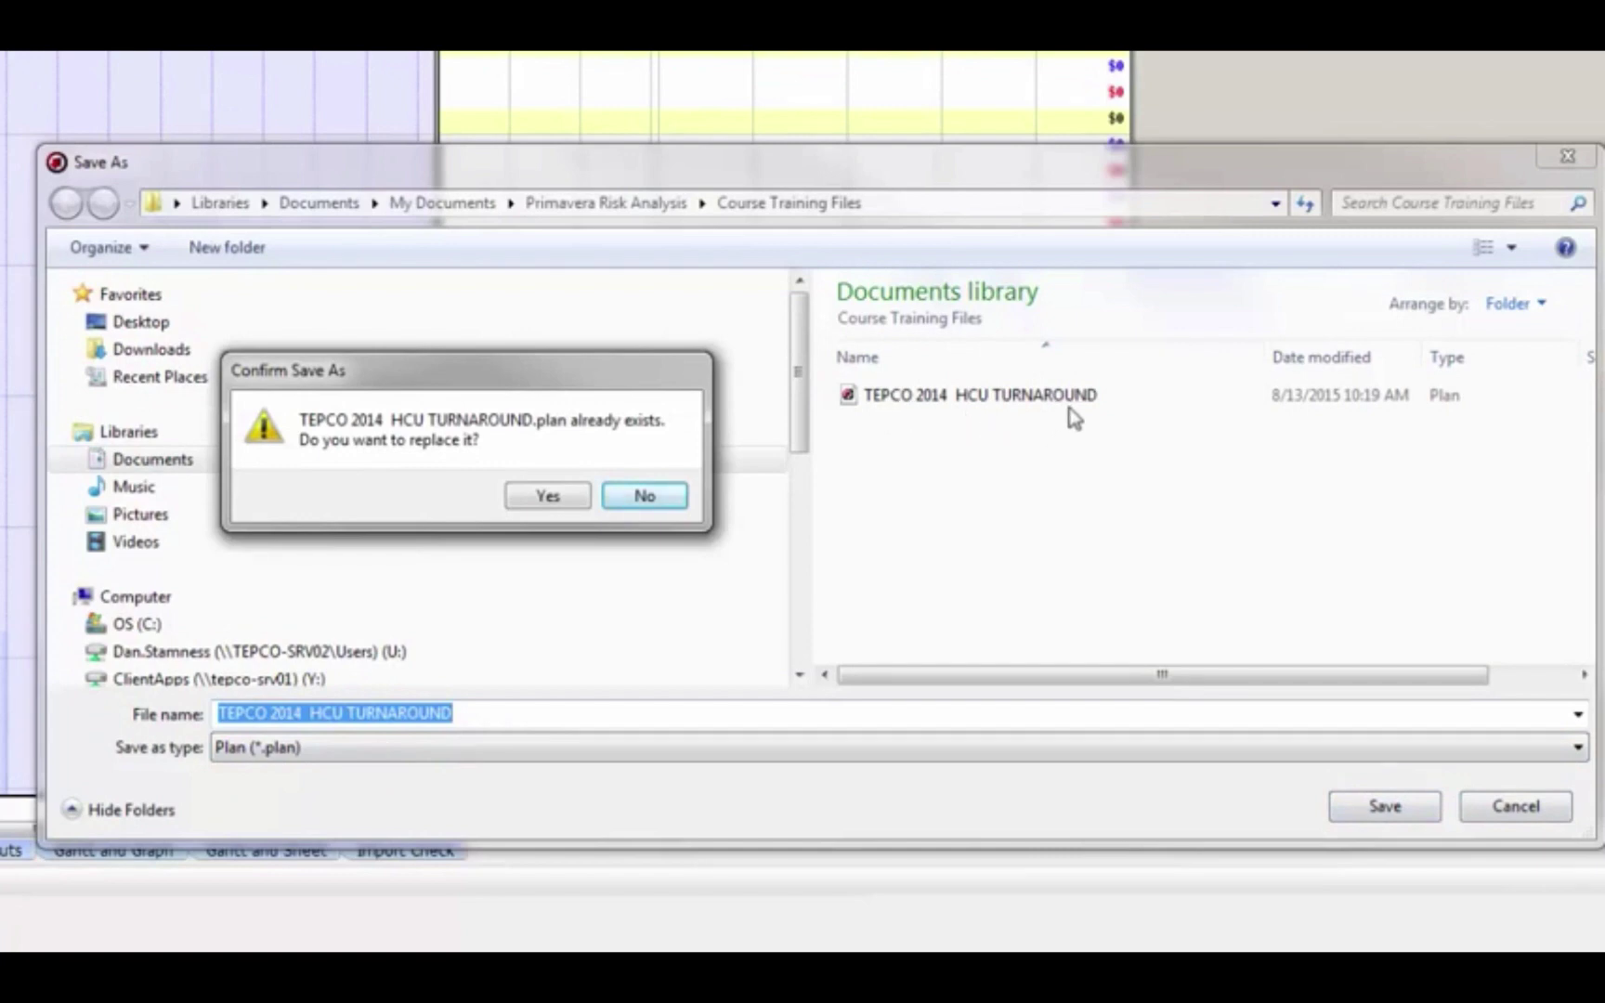
pyautogui.click(548, 496)
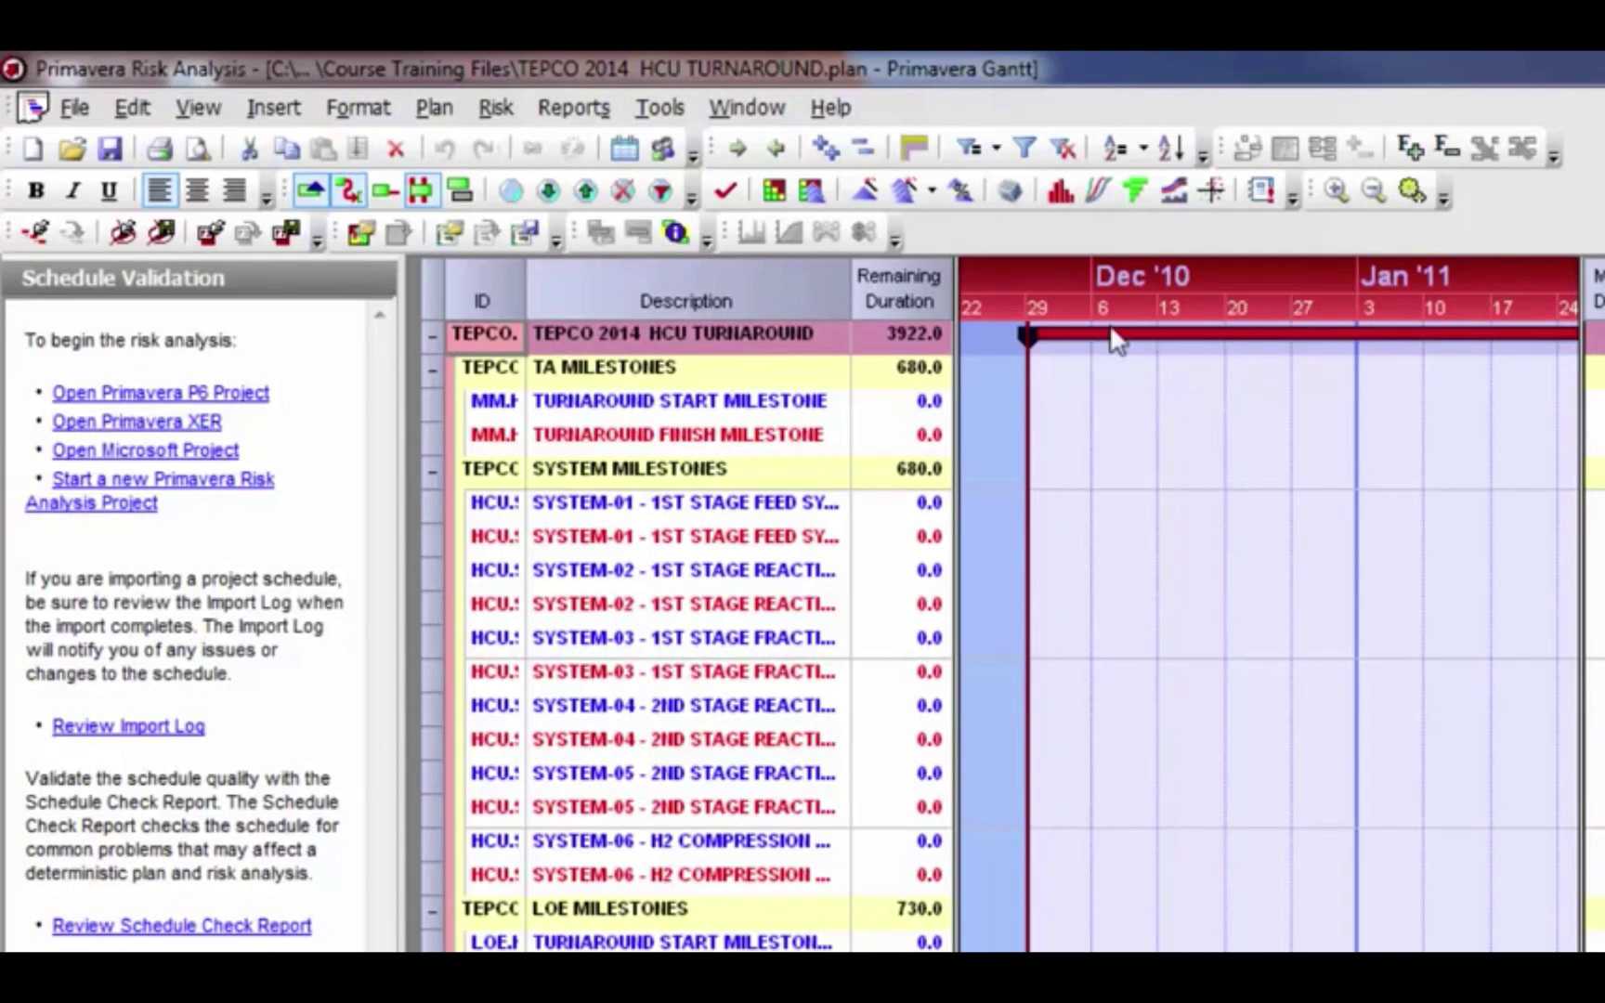
pyautogui.click(432, 108)
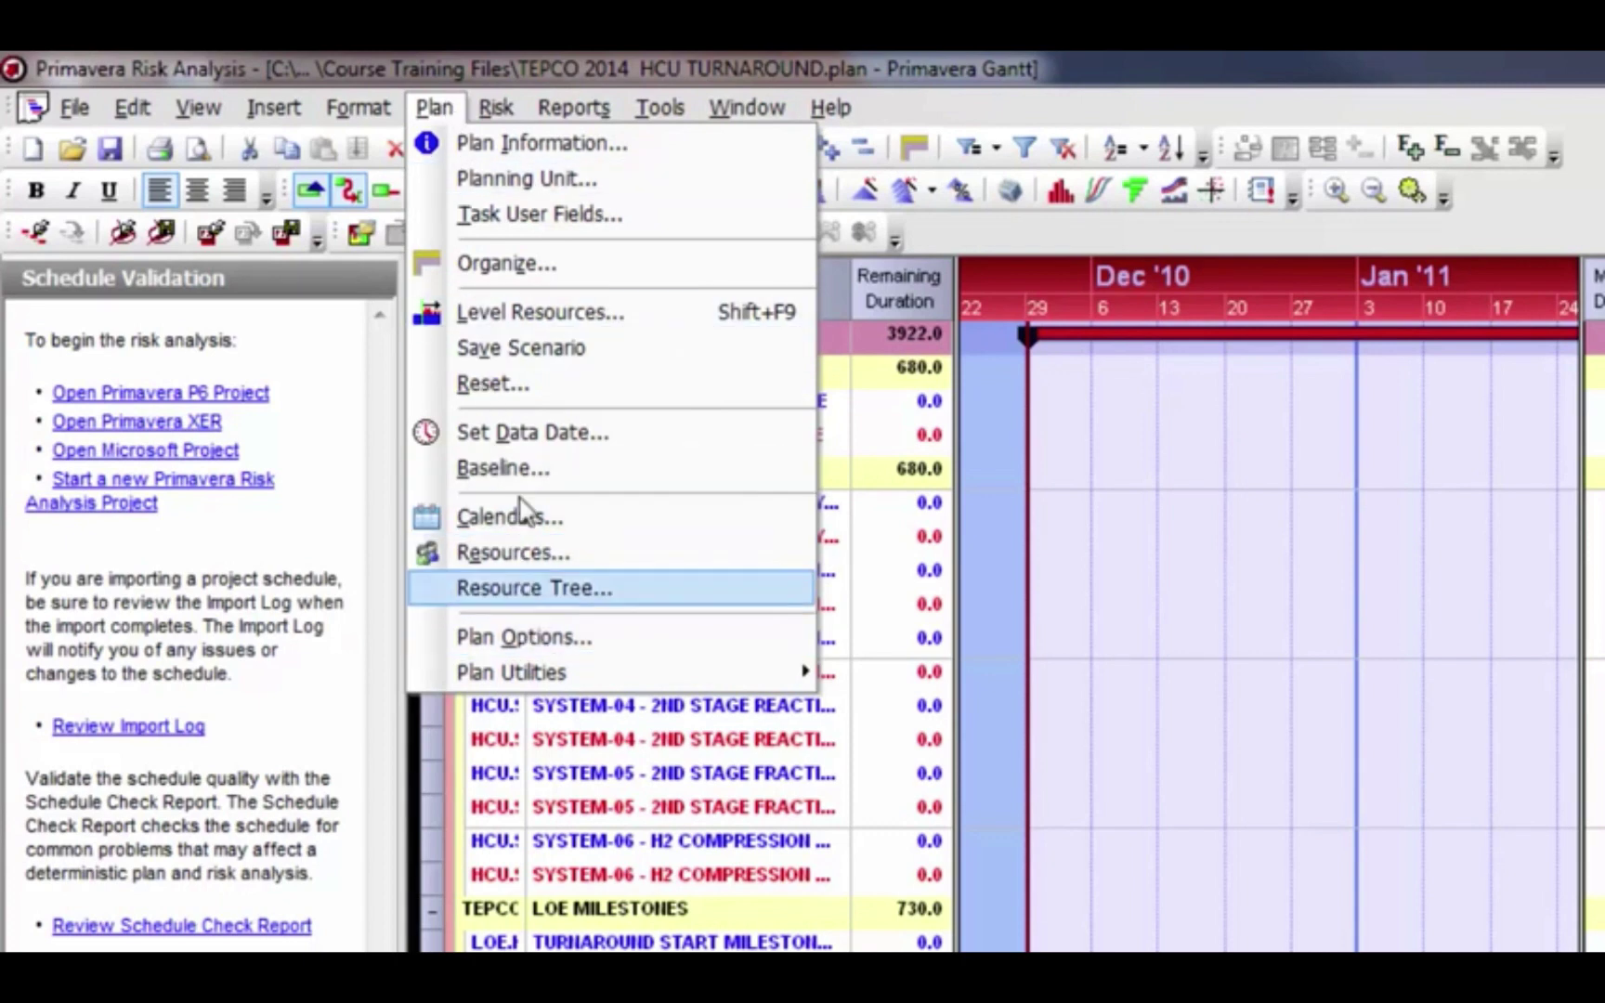
pyautogui.moveTo(495, 110)
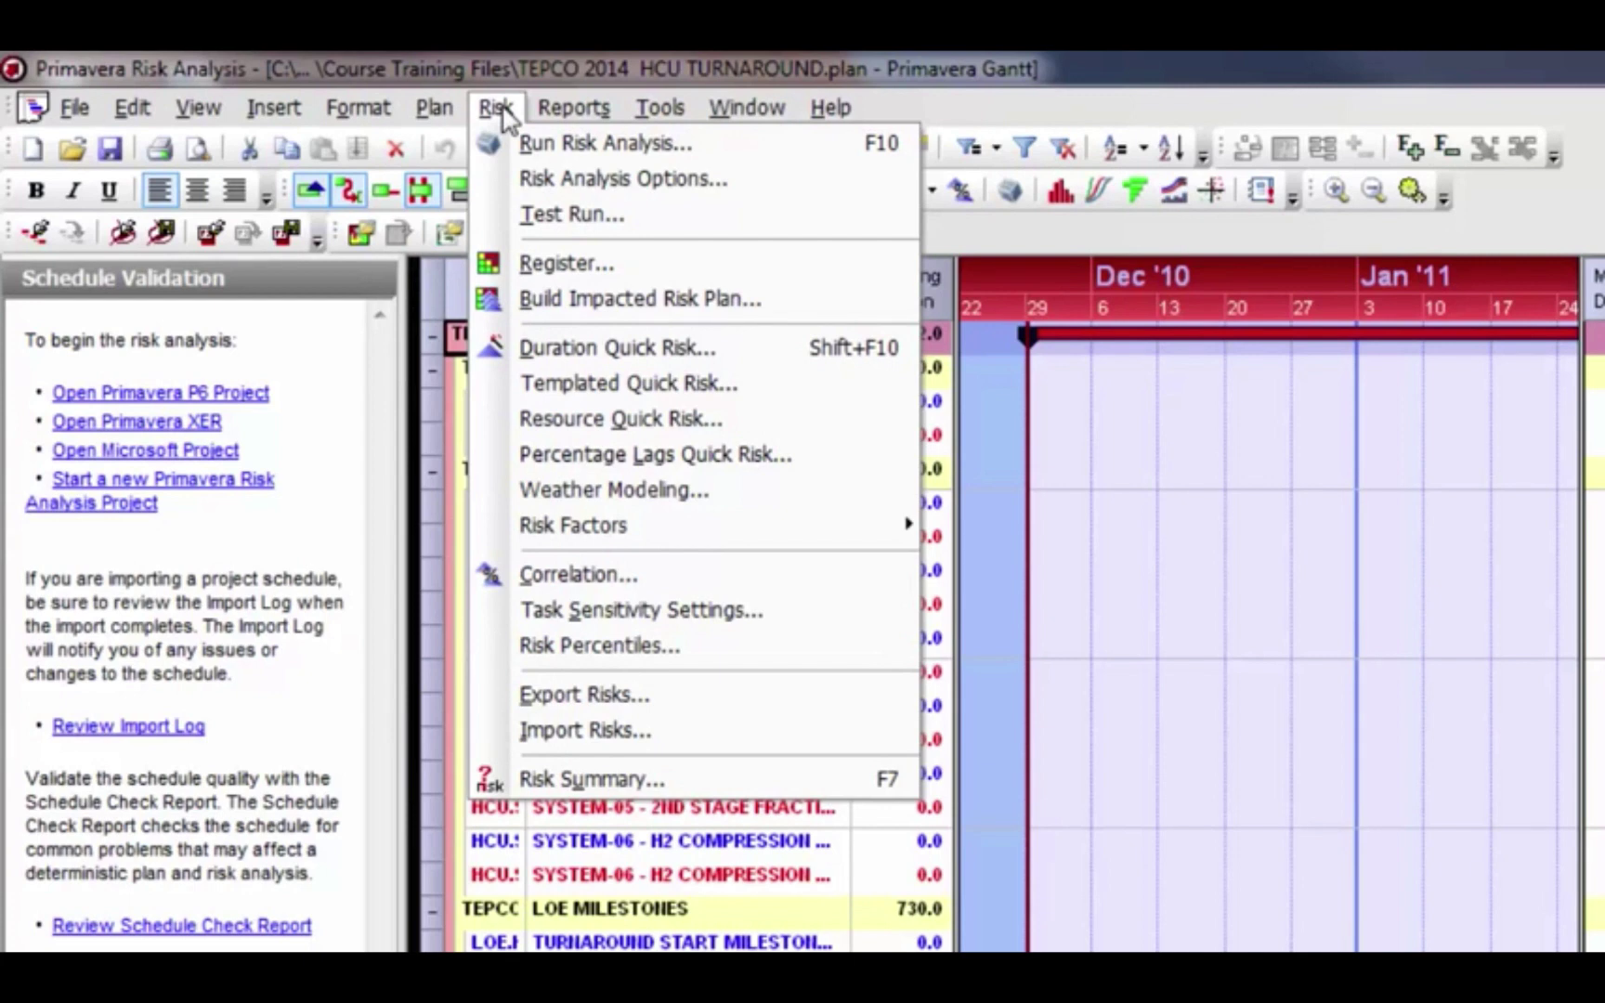
pyautogui.moveTo(747, 107)
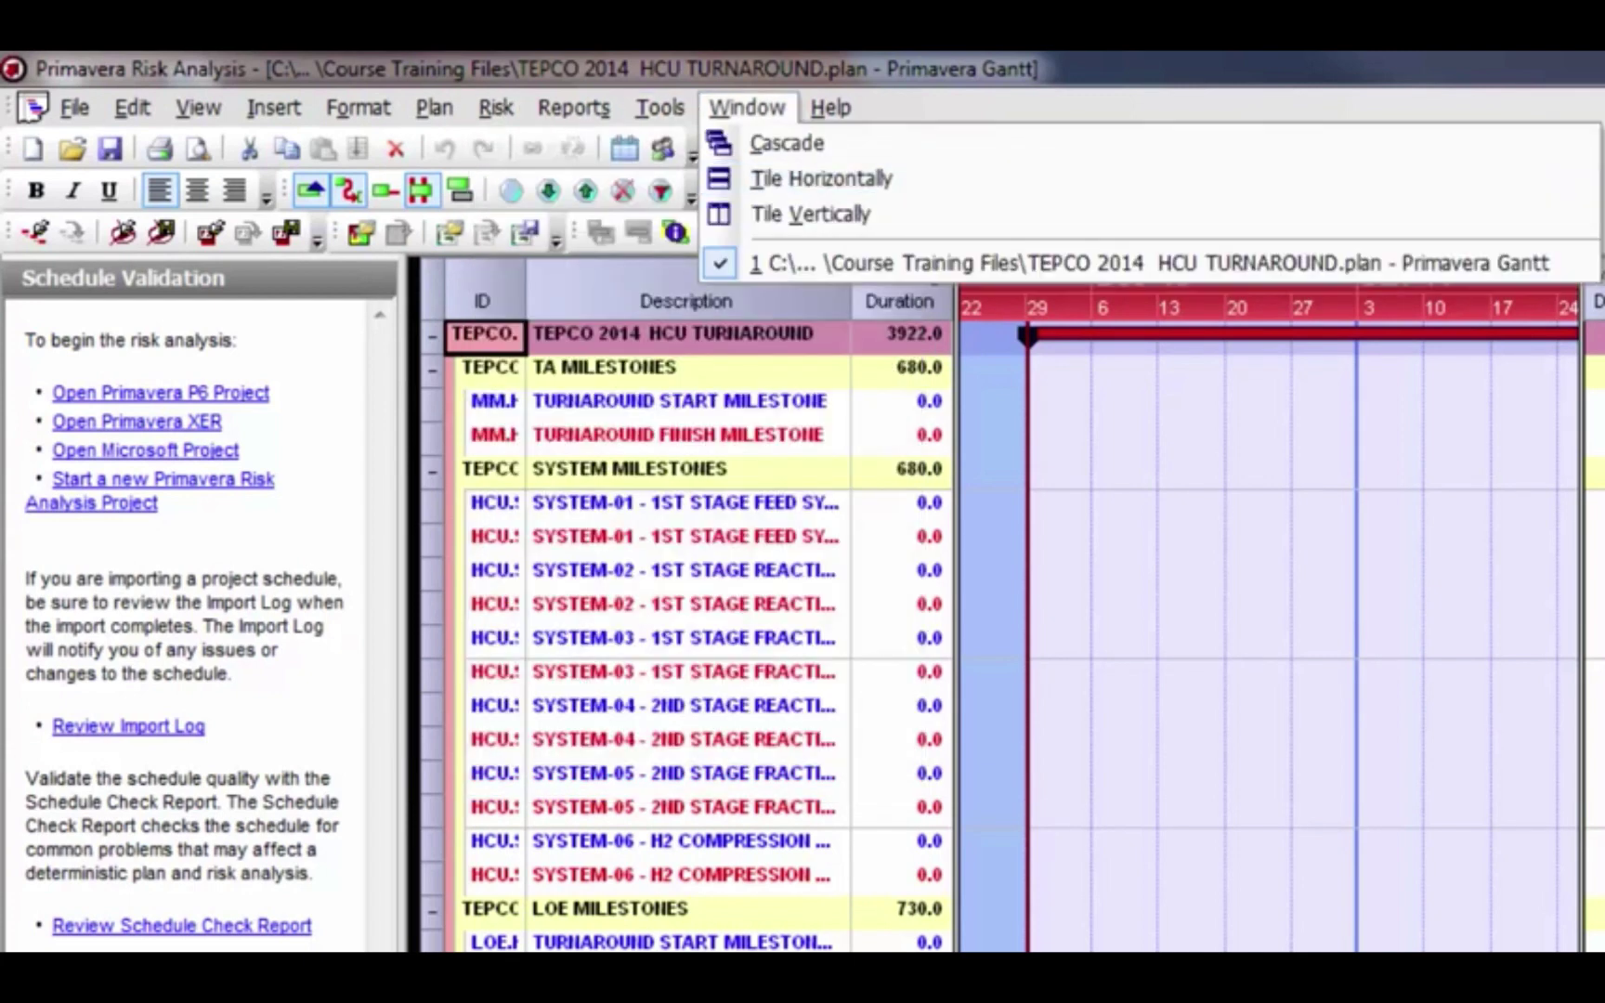
pyautogui.click(1602, 200)
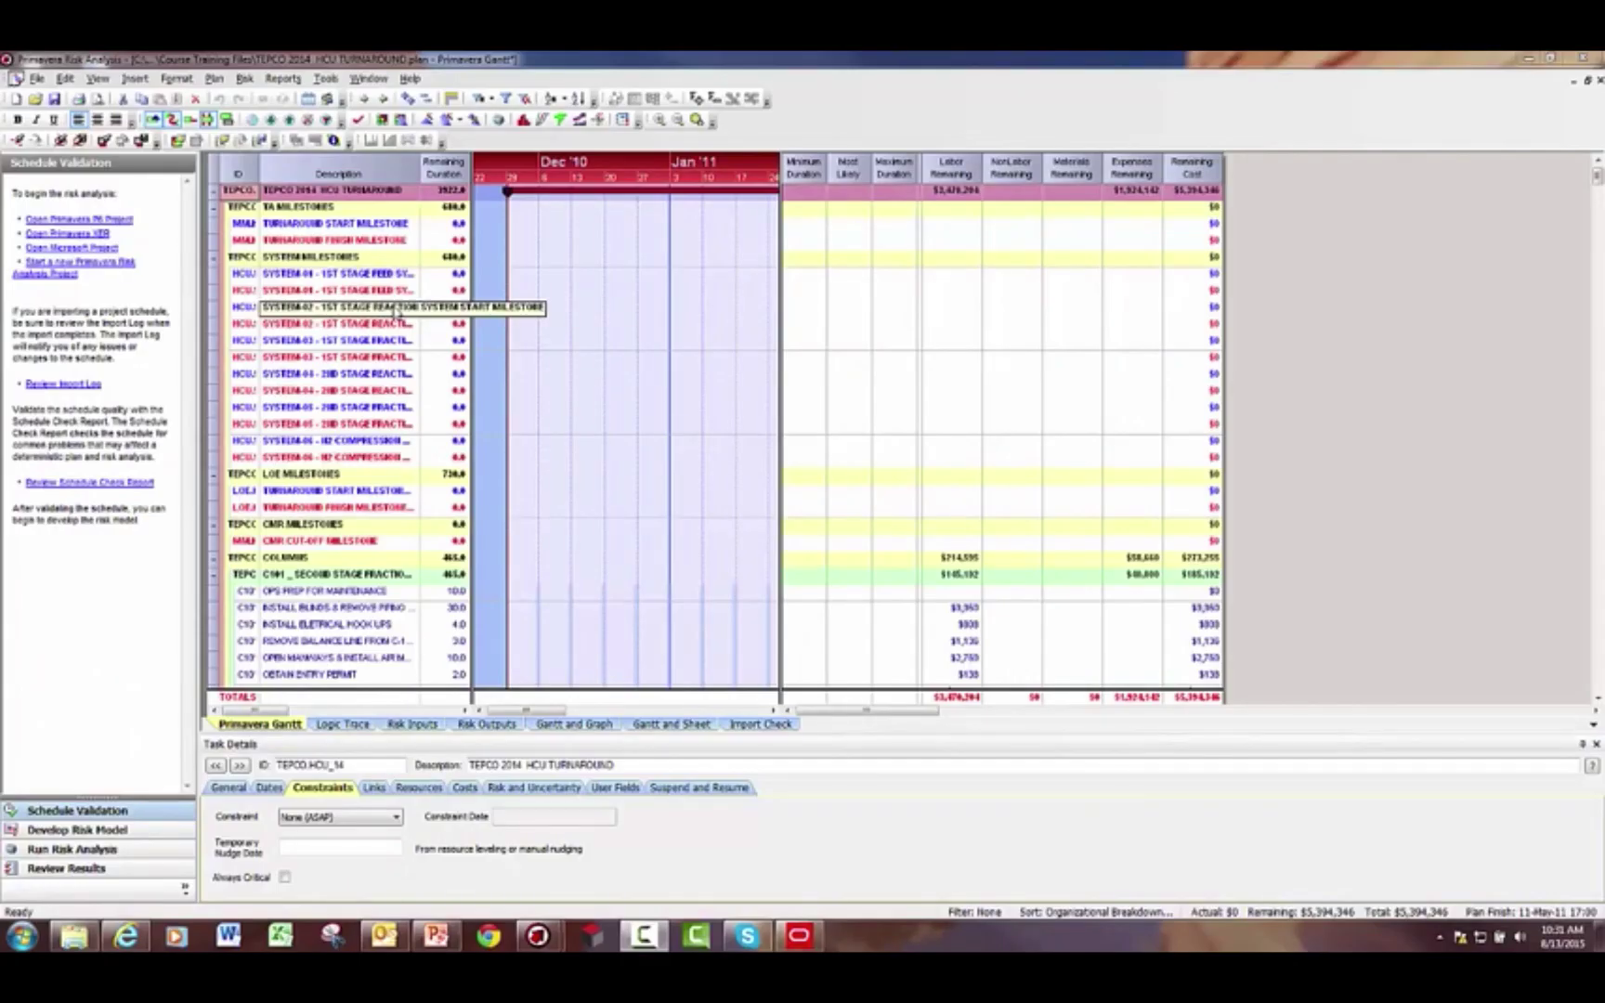
# - In the Plan Options, choose the 25-Apr-08 date format and use the options as default for all new plans
pyautogui.click(215, 79)
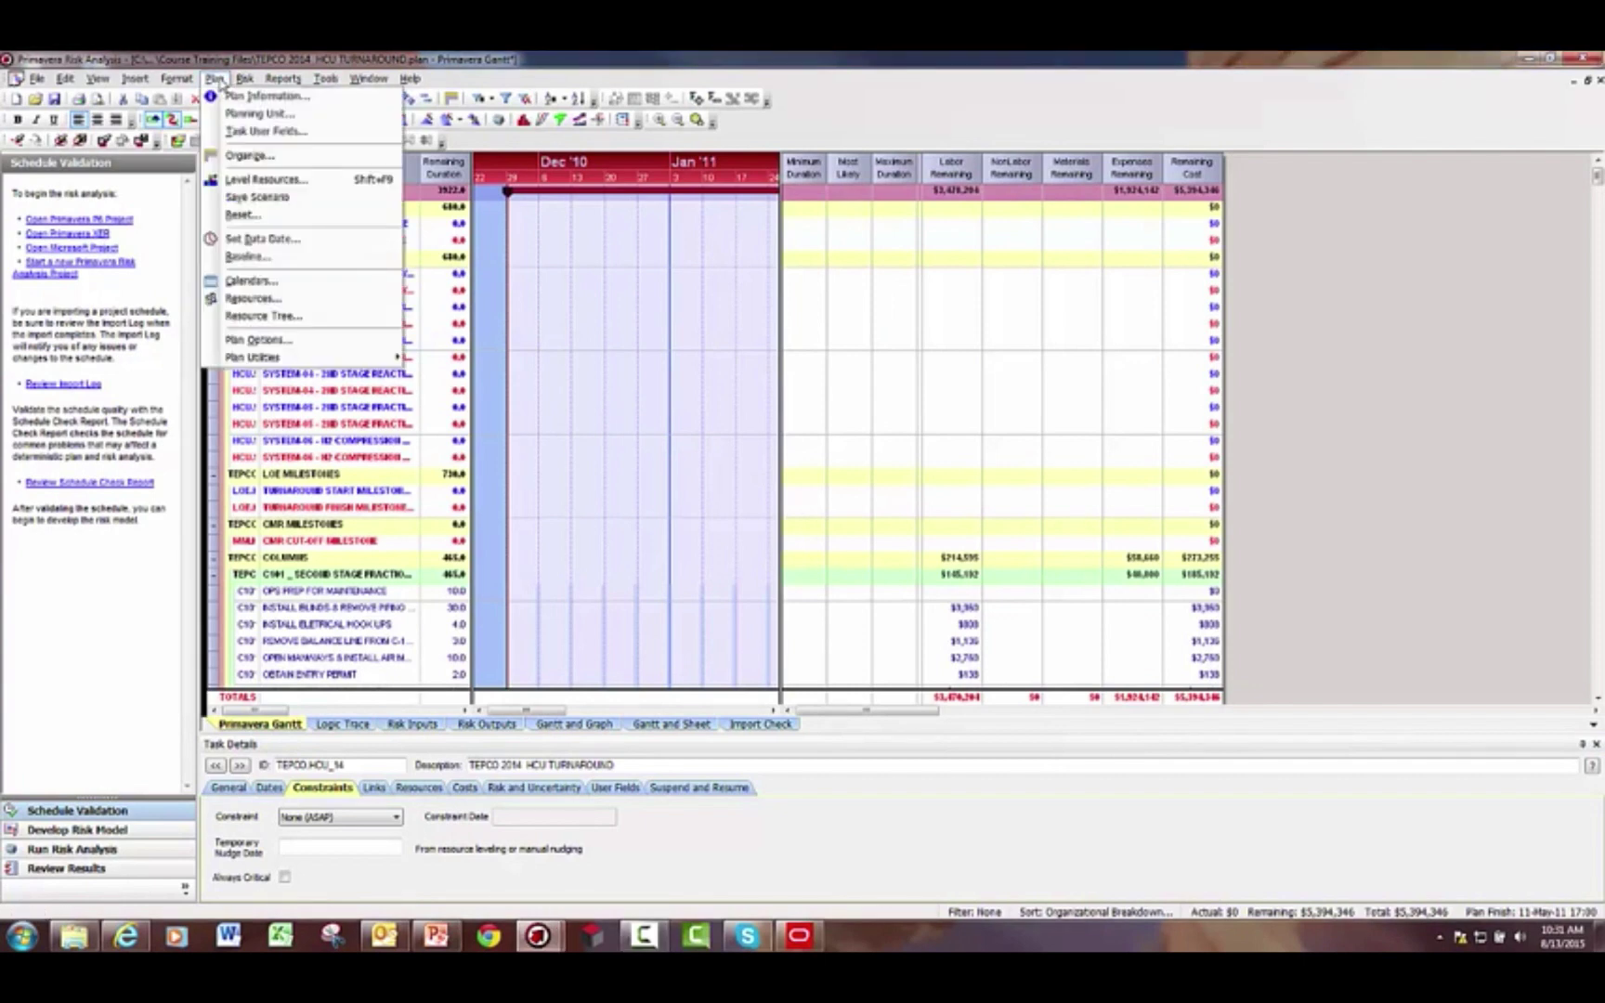
pyautogui.click(259, 340)
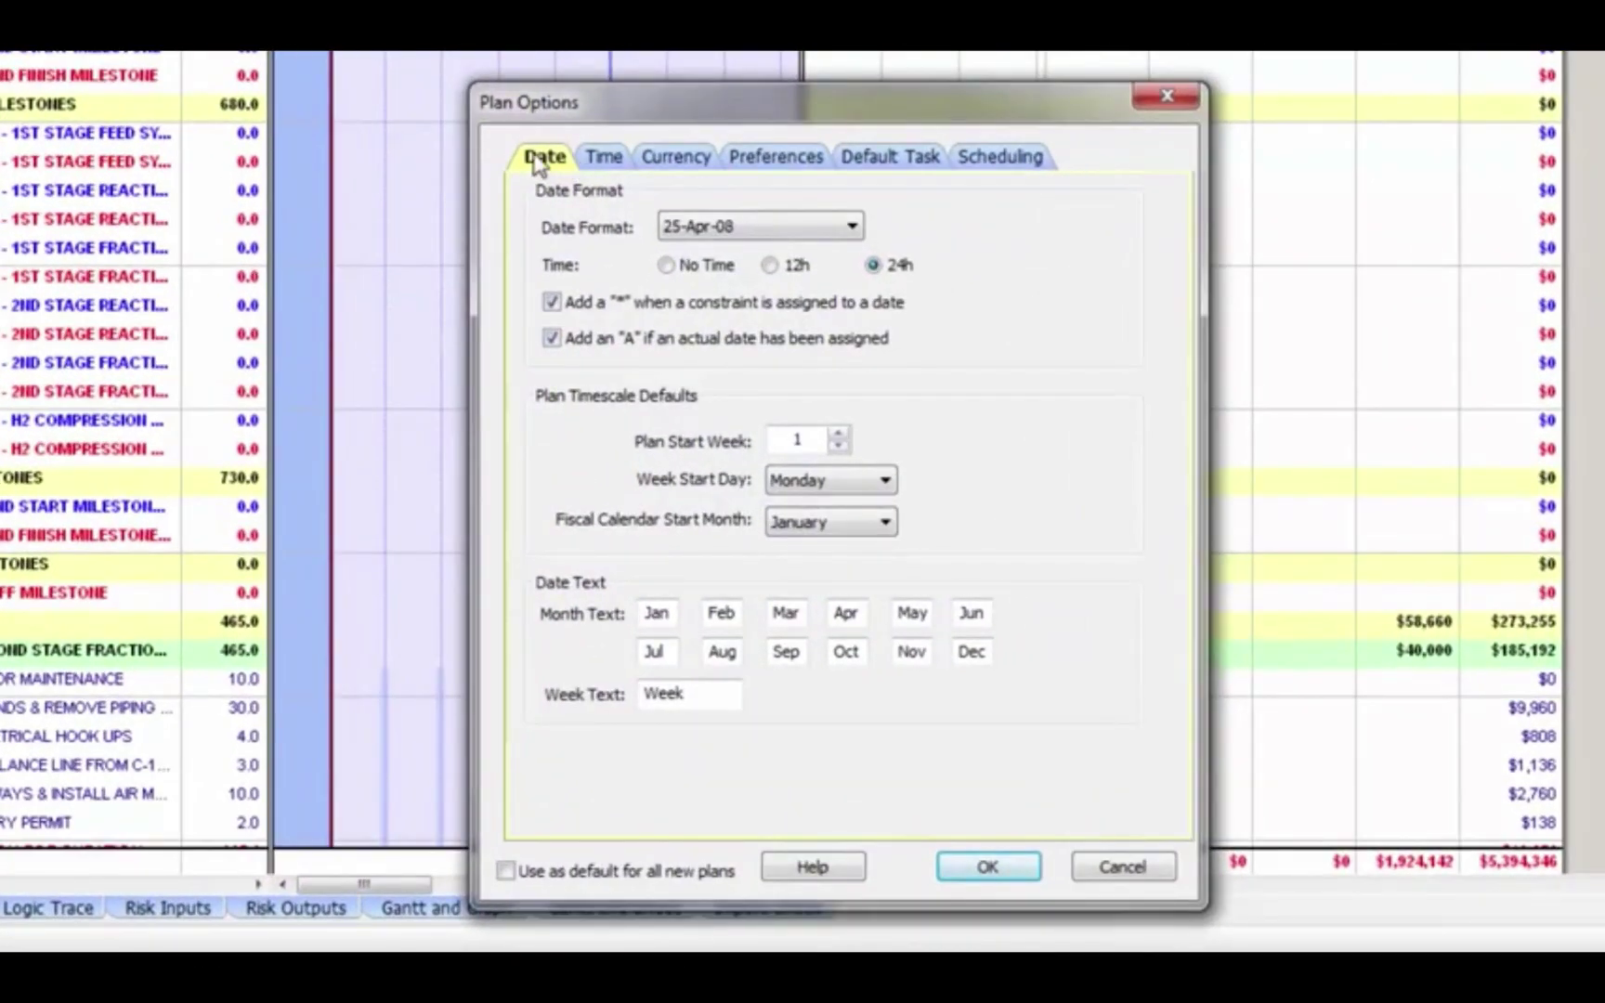
pyautogui.click(852, 226)
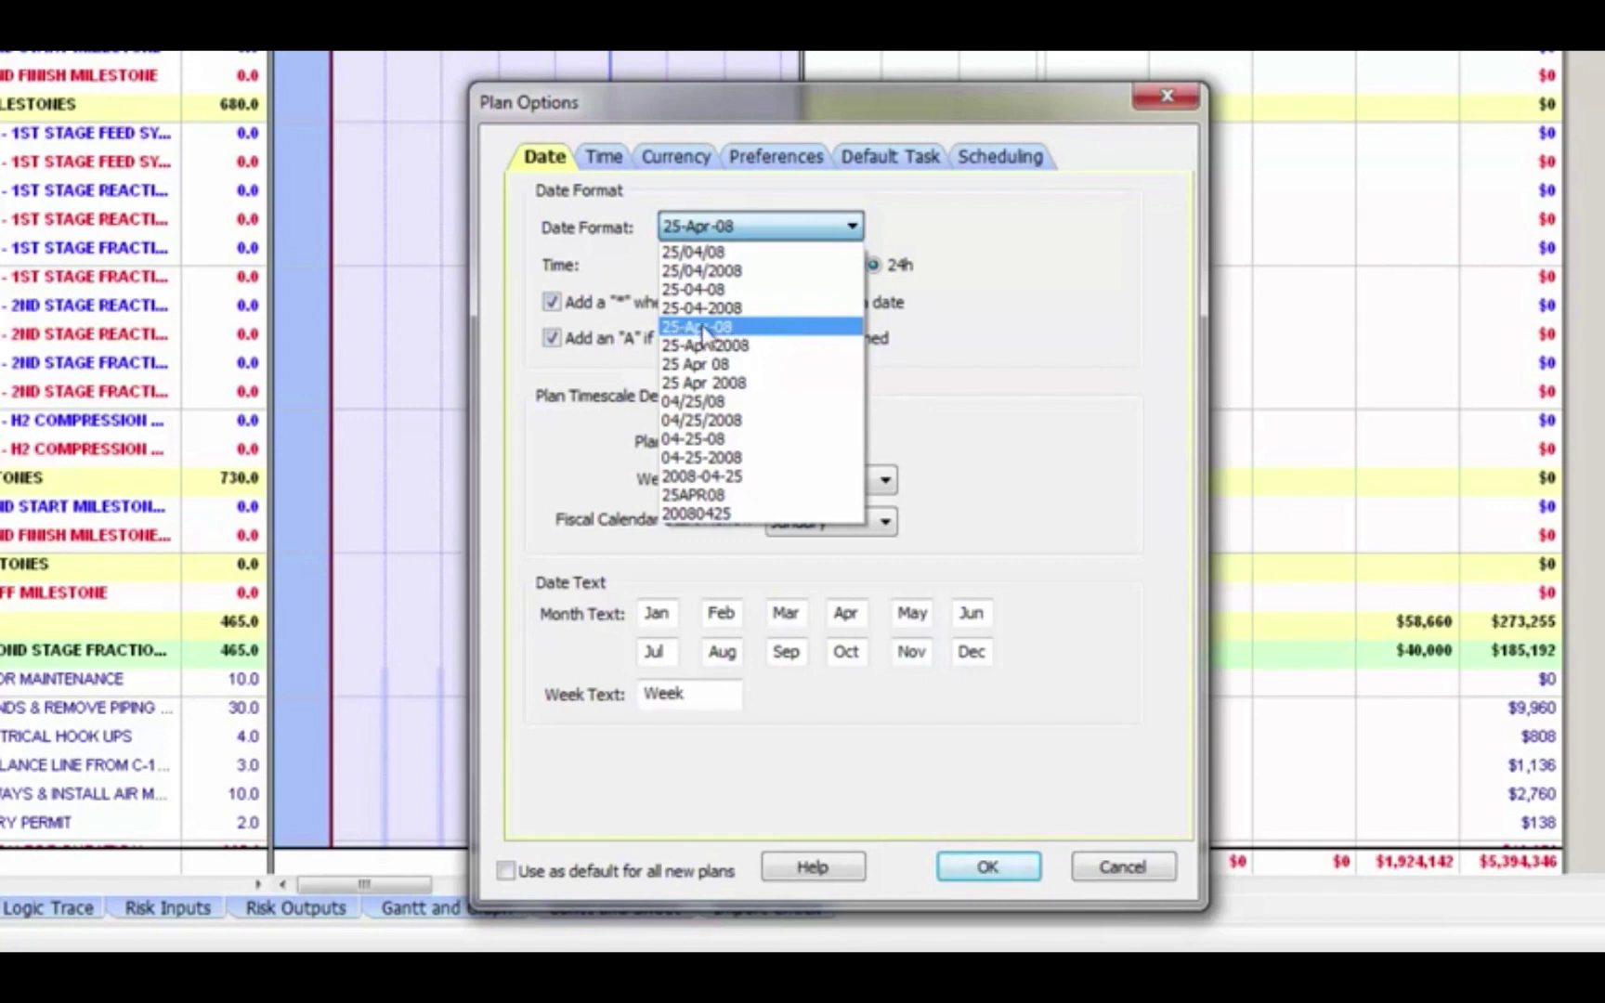
pyautogui.click(703, 327)
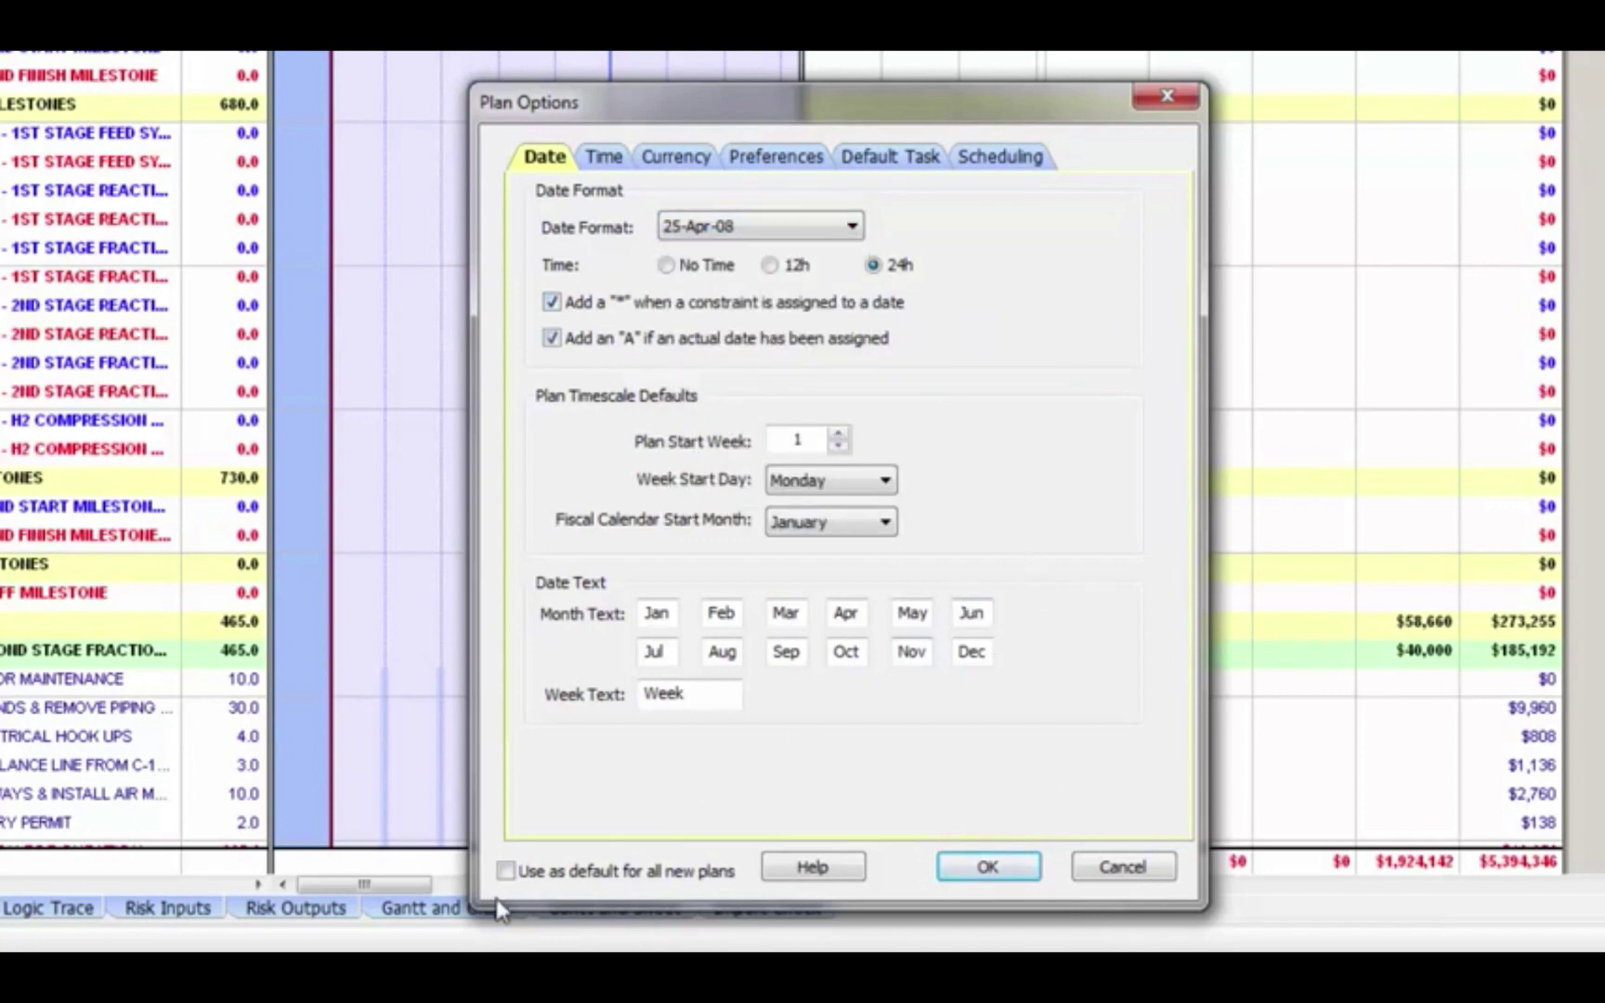
pyautogui.click(506, 871)
# - In the plan's time options, keep durations in hours, and set 24 hours per day and a default start time of 00:00
pyautogui.click(599, 158)
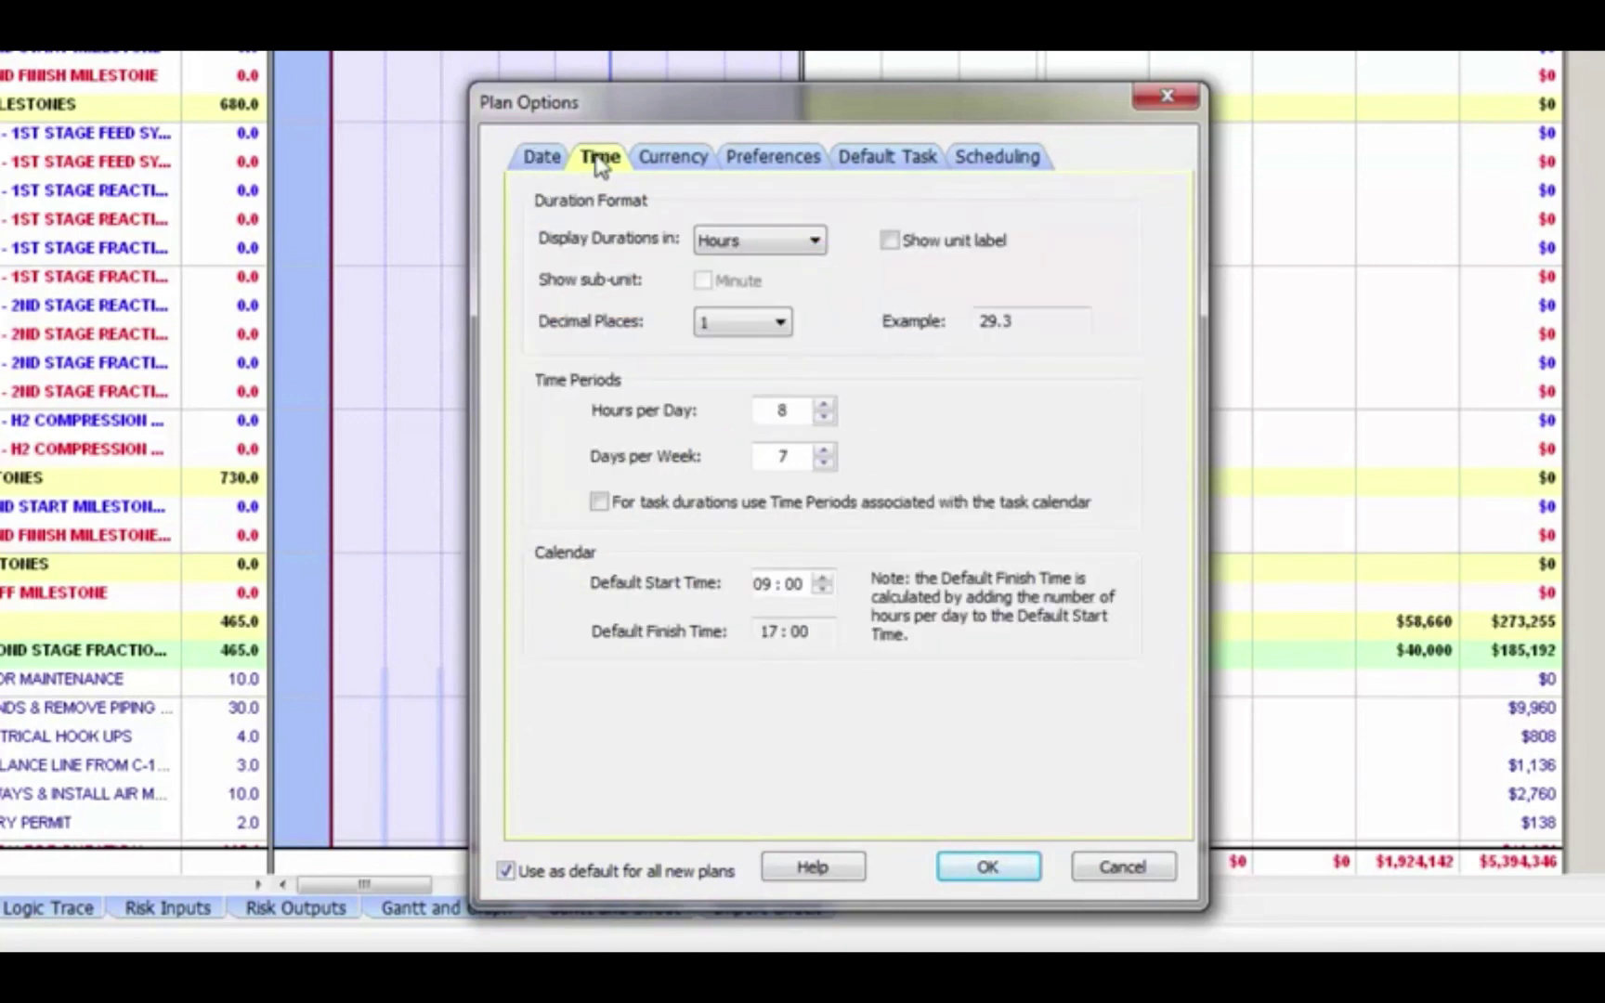
pyautogui.click(815, 240)
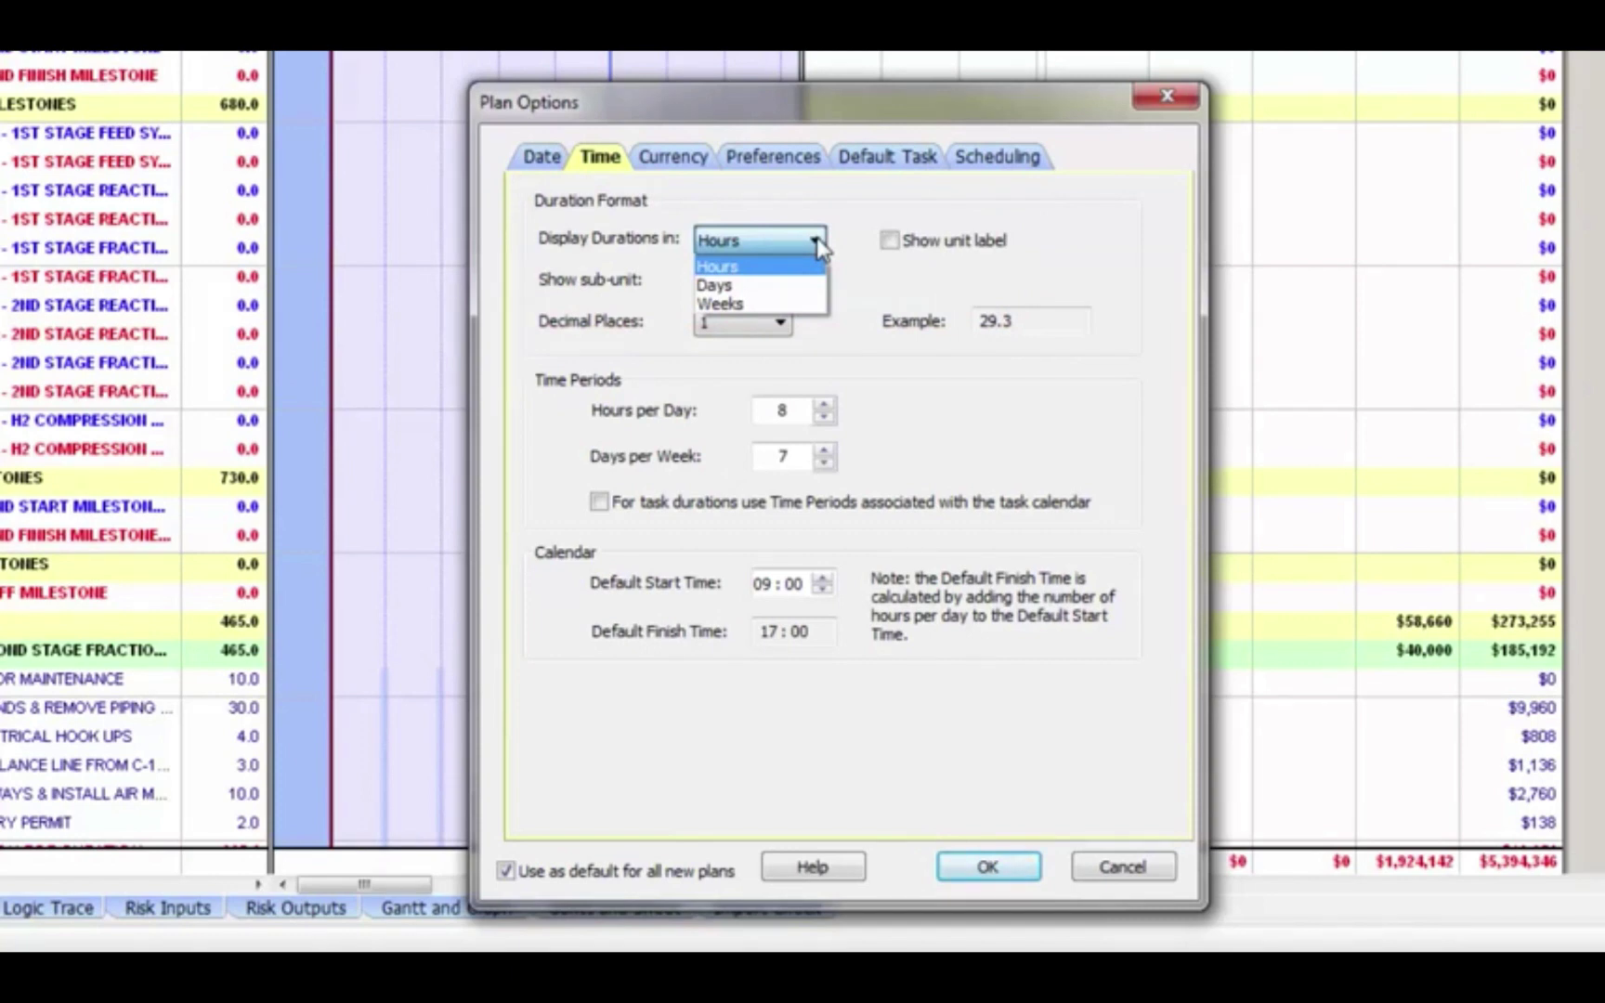
pyautogui.click(817, 240)
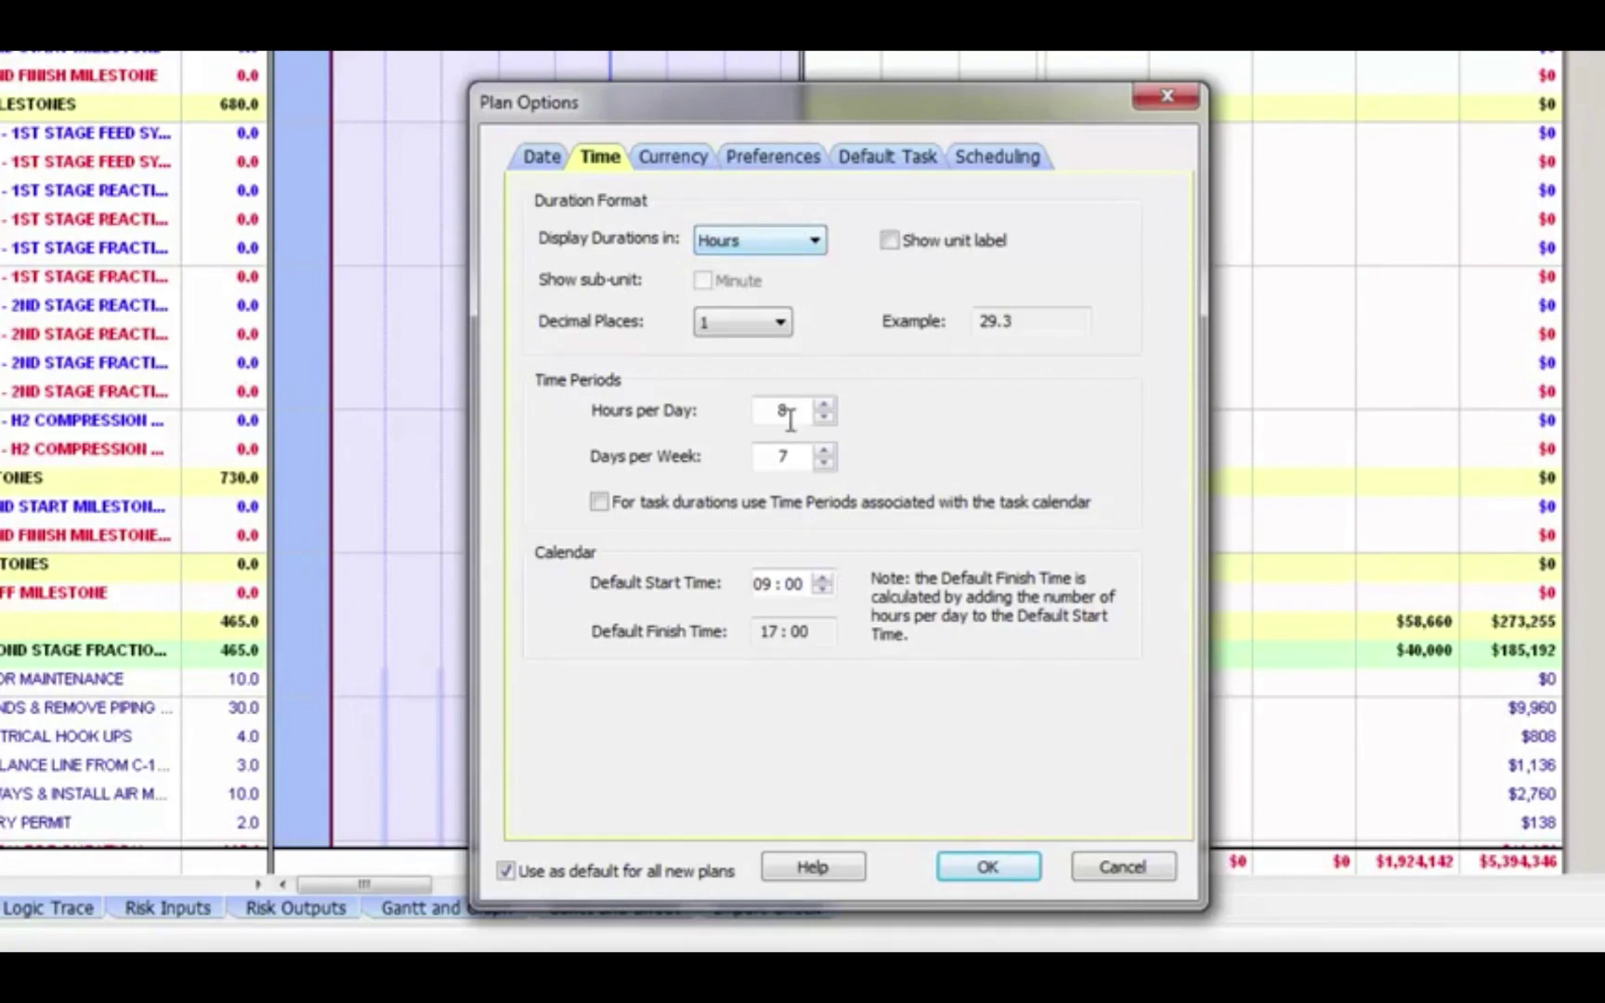
pyautogui.doubleClick(792, 415)
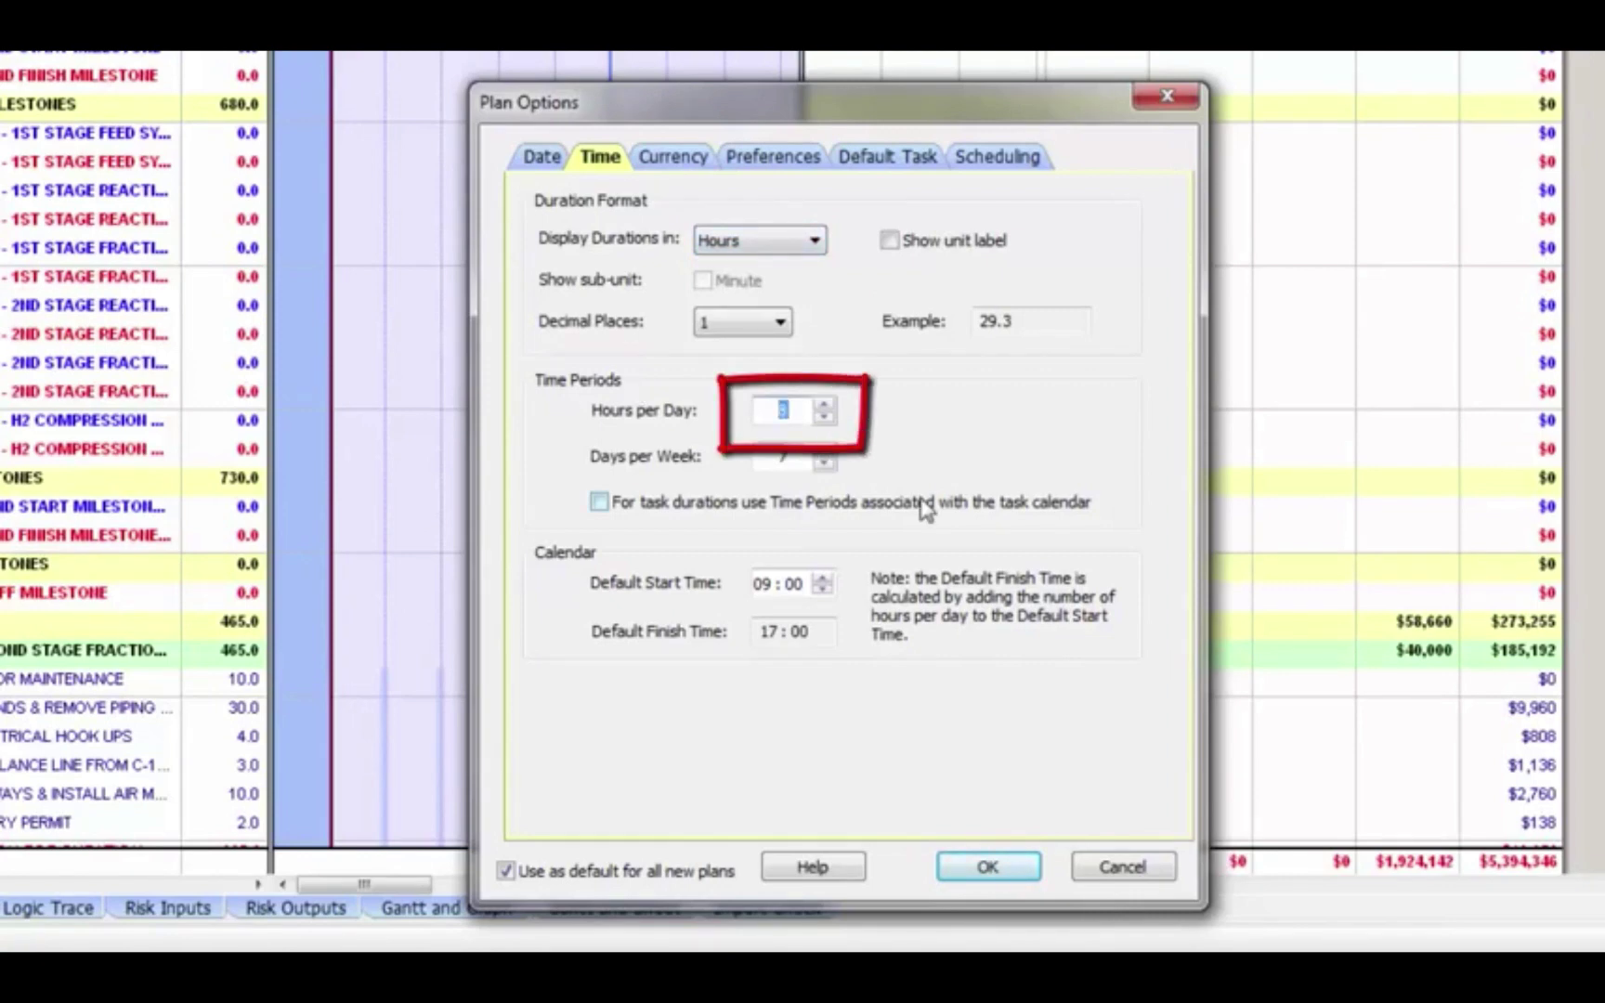
pyautogui.write('24')
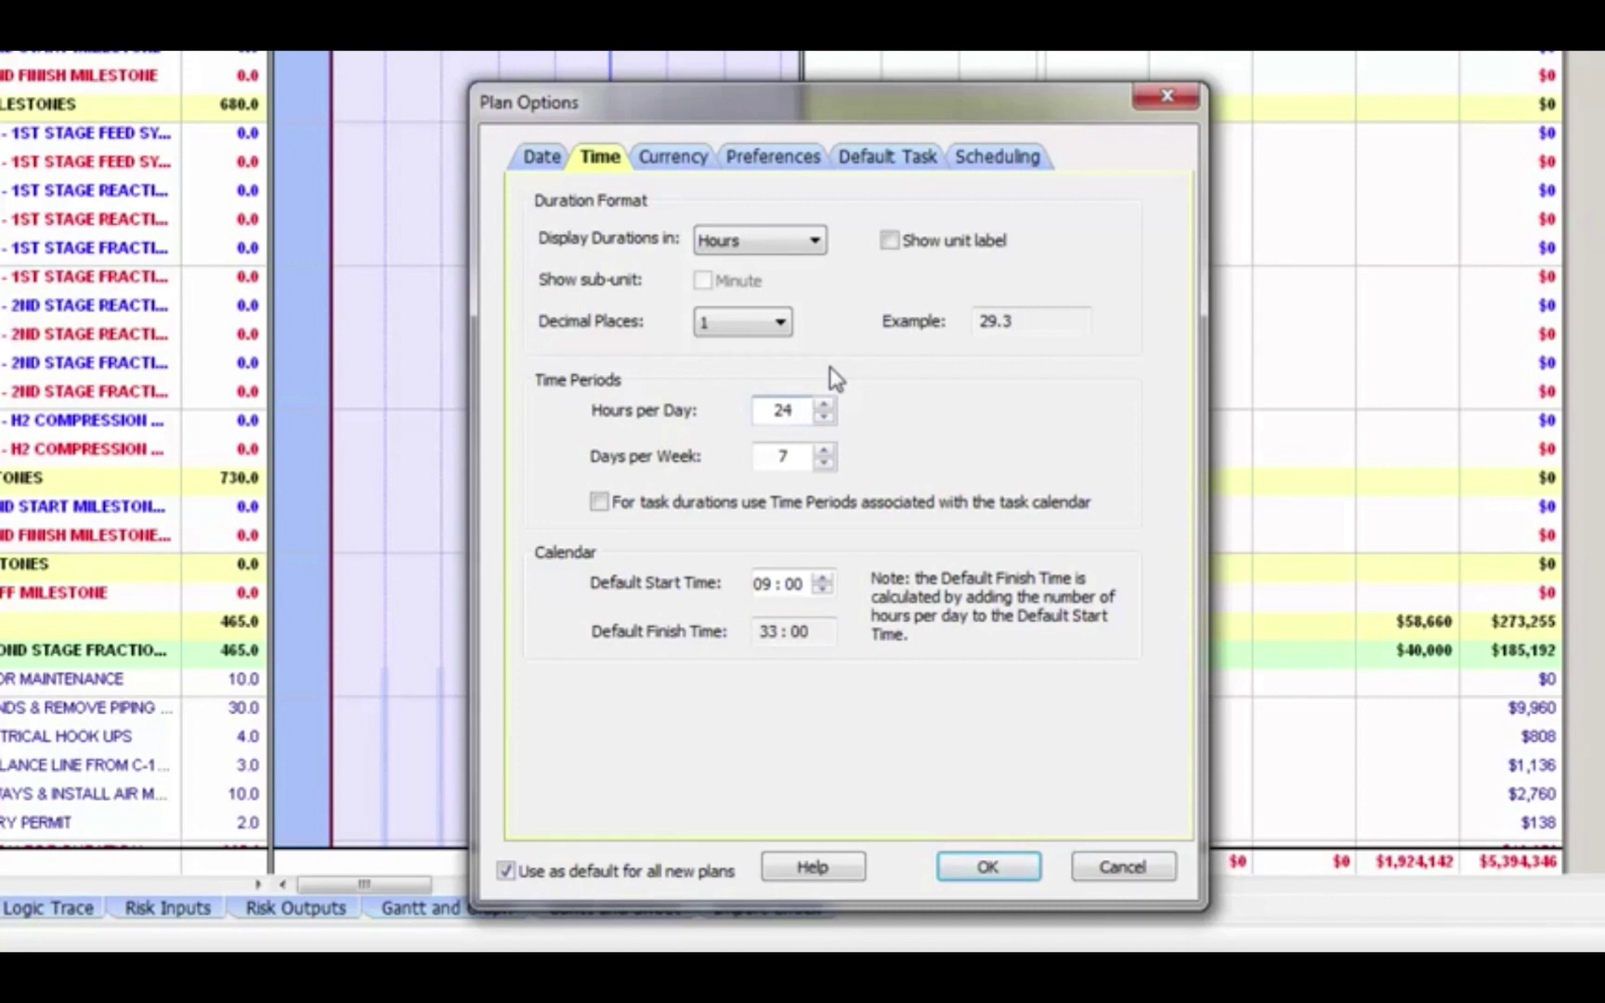
pyautogui.click(760, 585)
pyautogui.write('00')
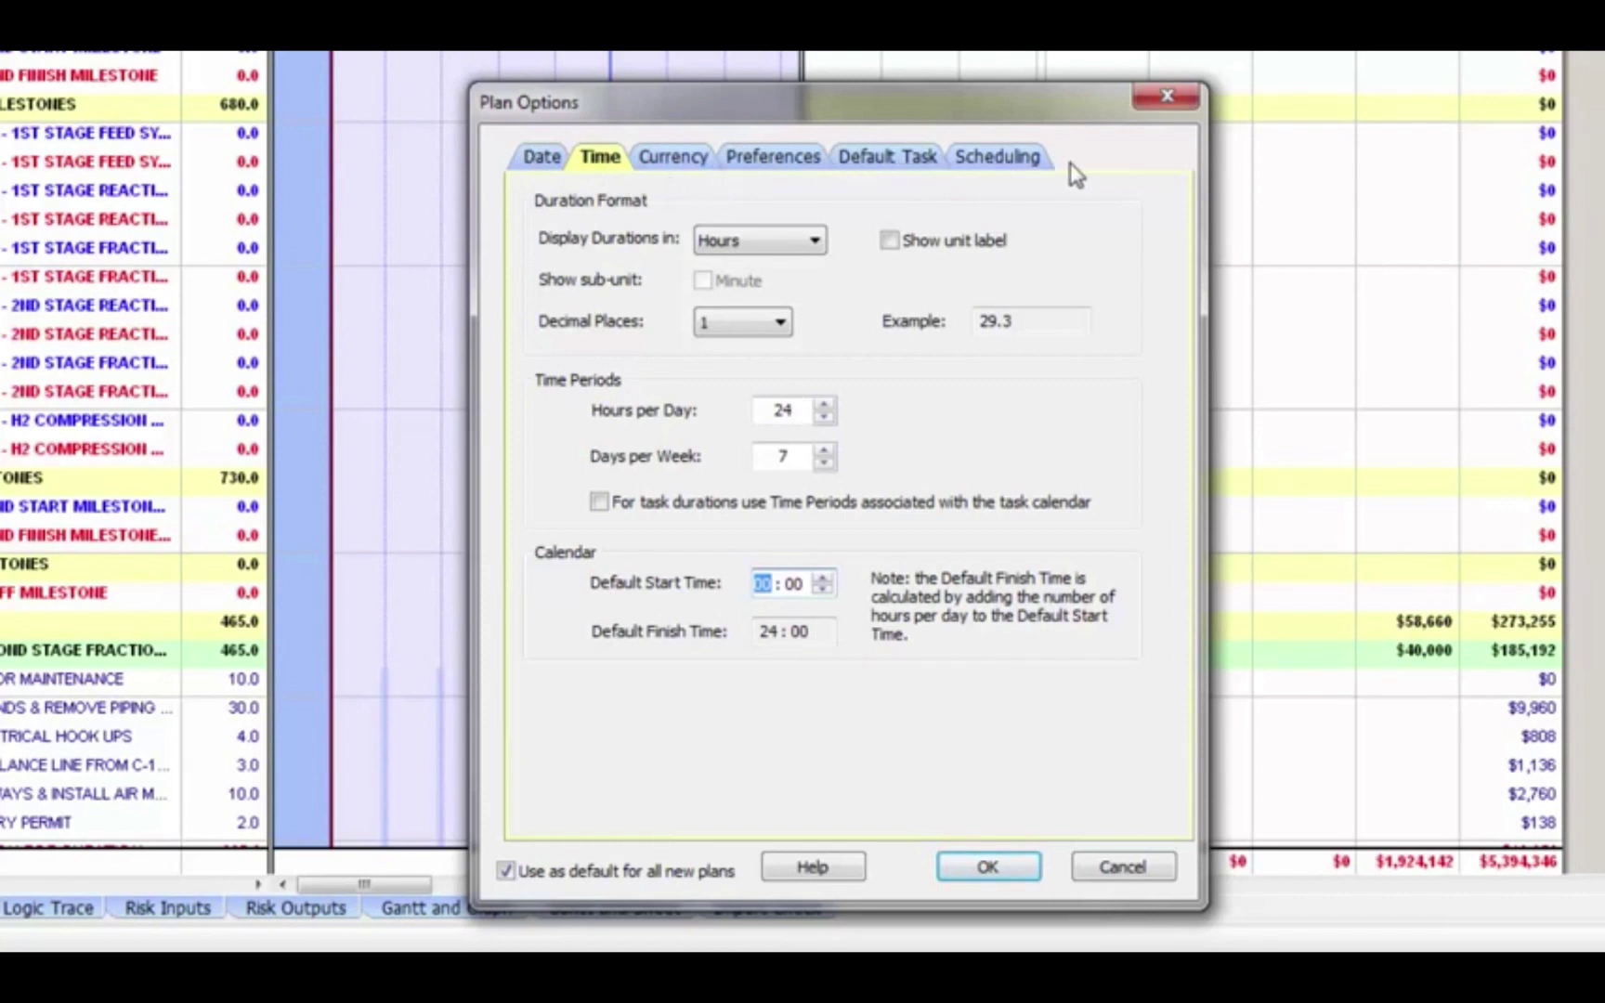
pyautogui.click(544, 157)
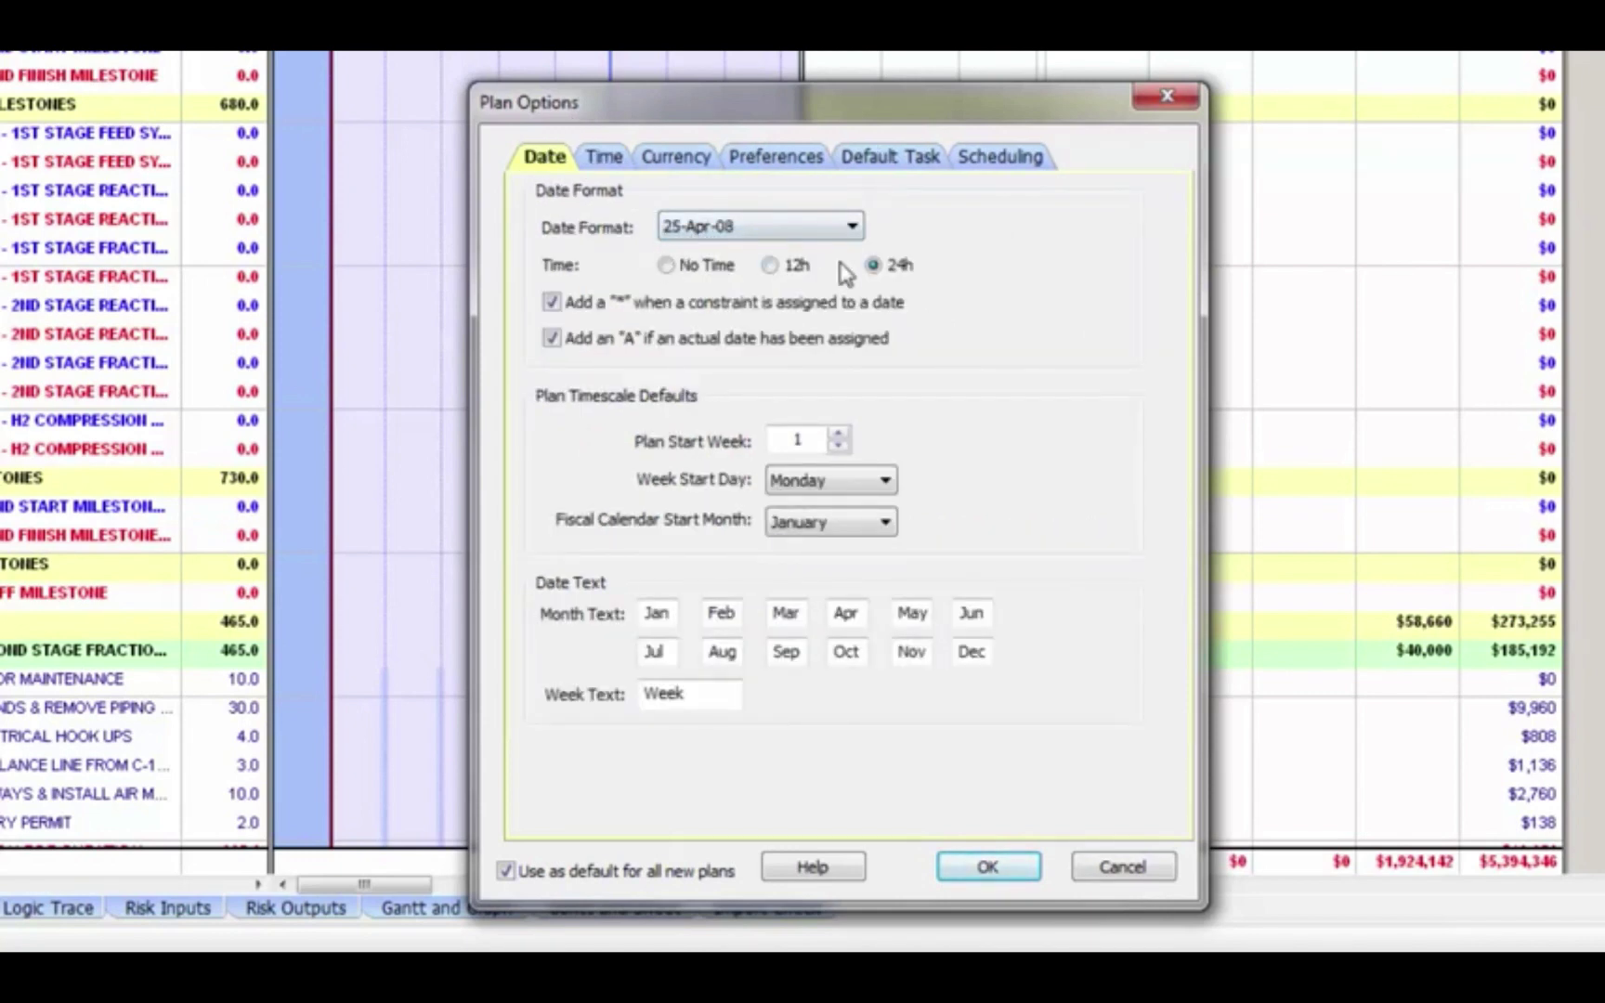
pyautogui.click(602, 158)
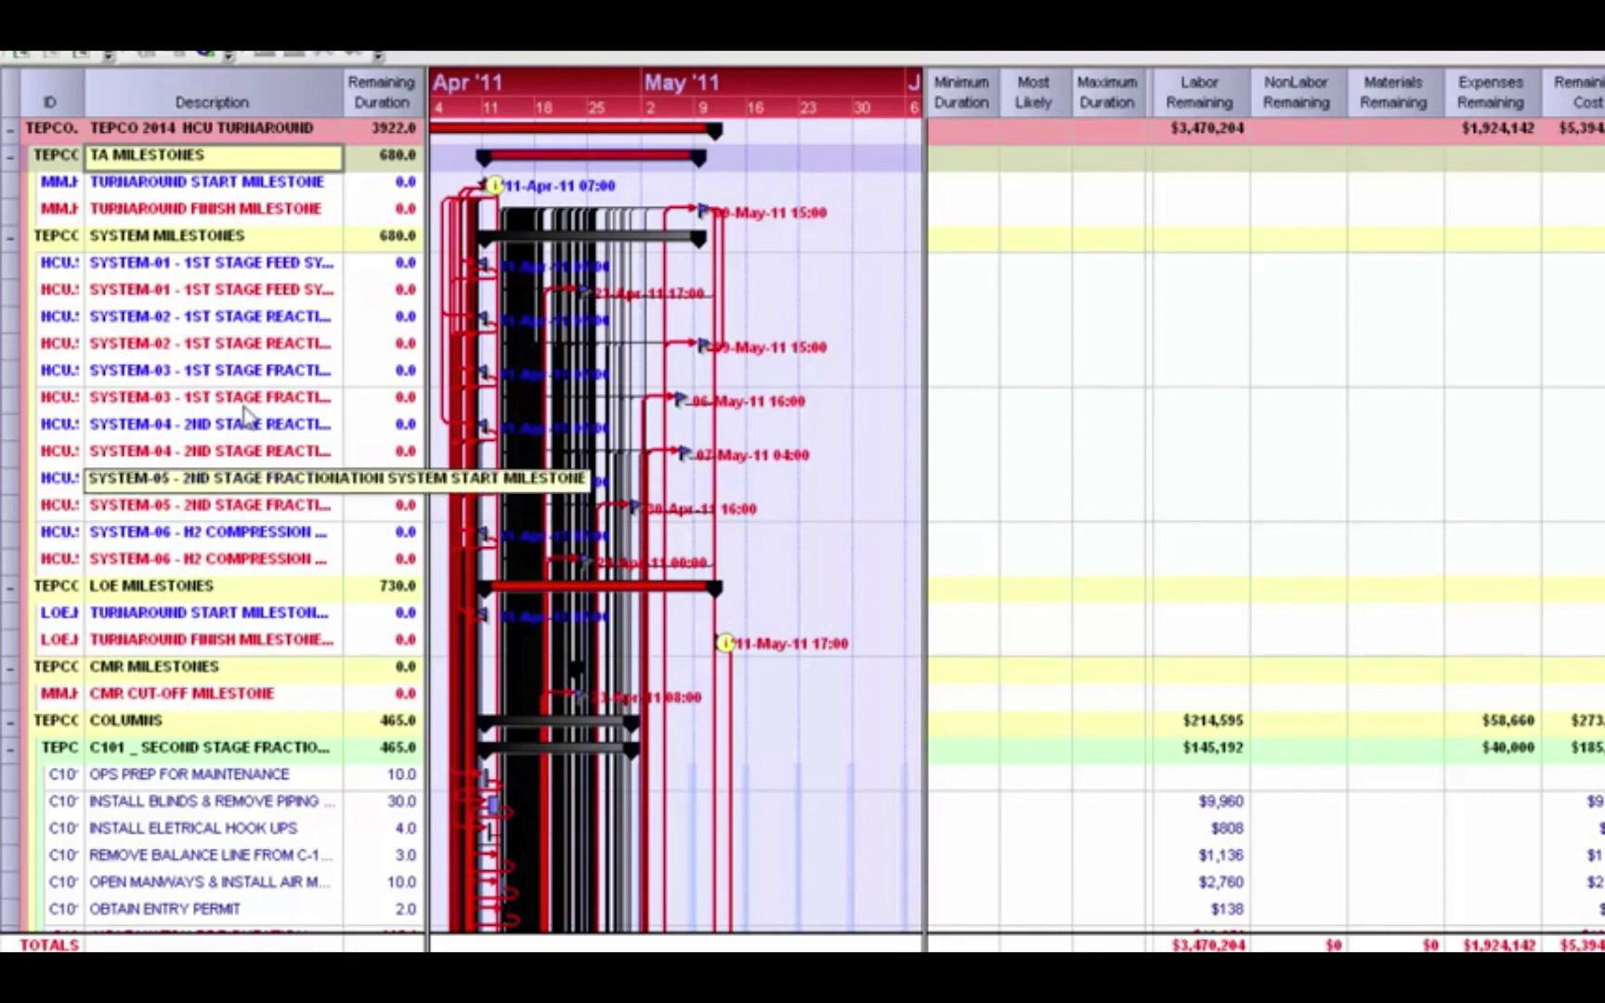
# - Collapse the TA, System, LOE and CMR Milestones groups, and select the C101 Second Stage Fractionator summary under Columns
pyautogui.click(9, 157)
pyautogui.click(10, 182)
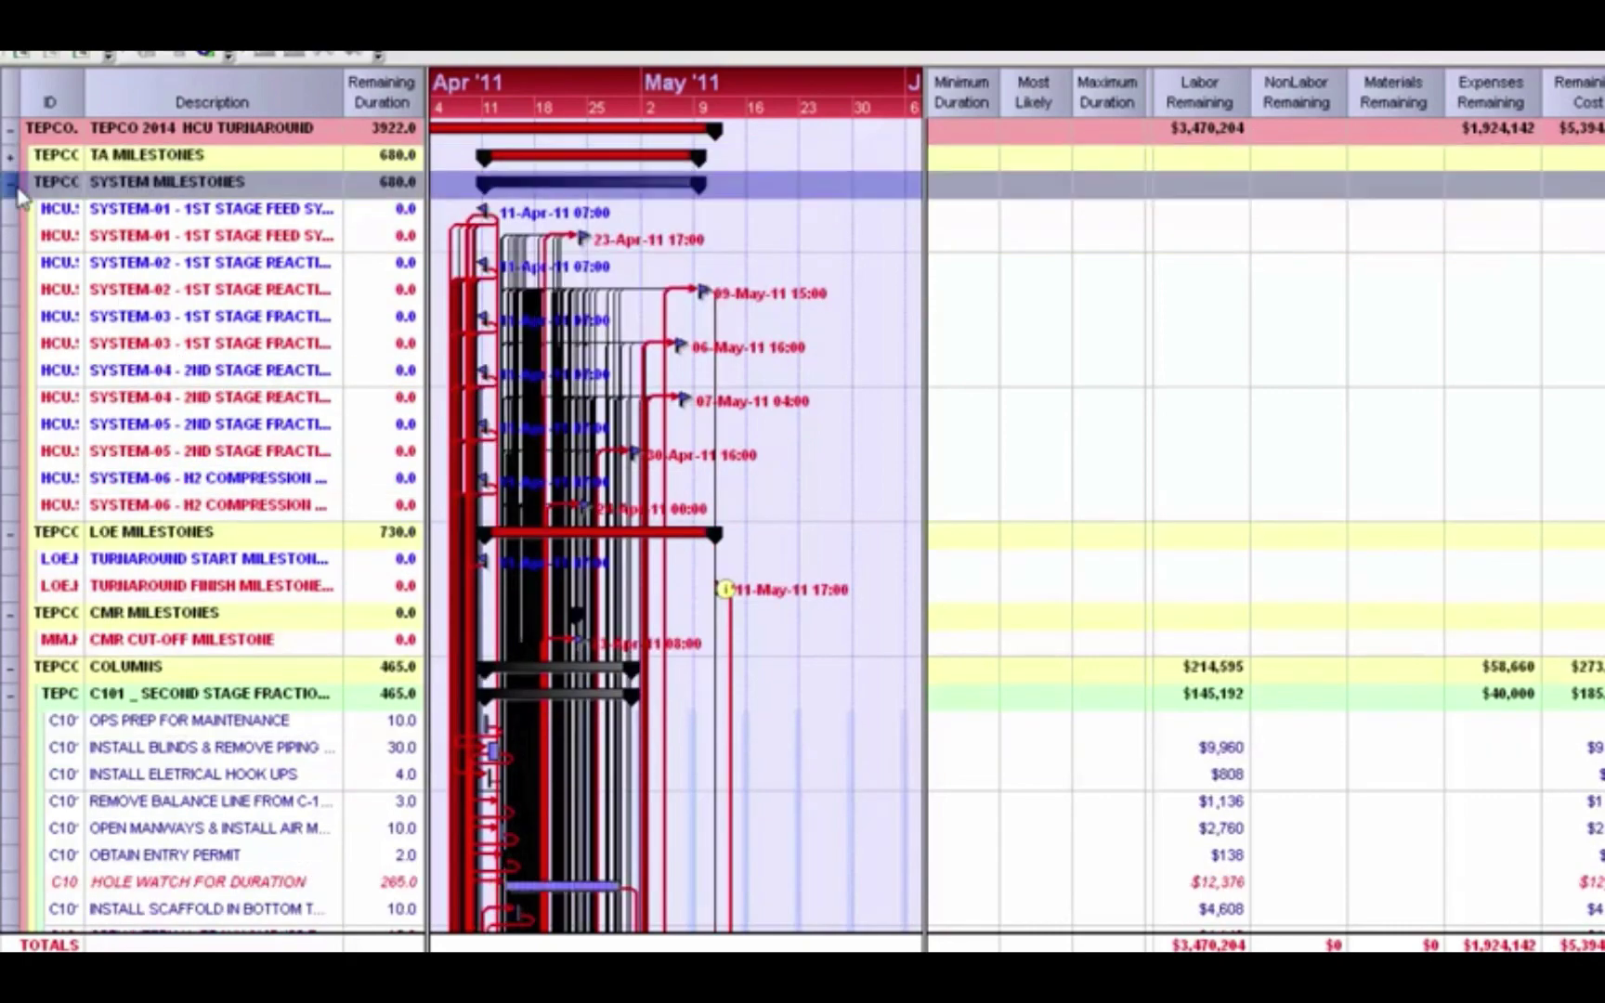
pyautogui.click(10, 209)
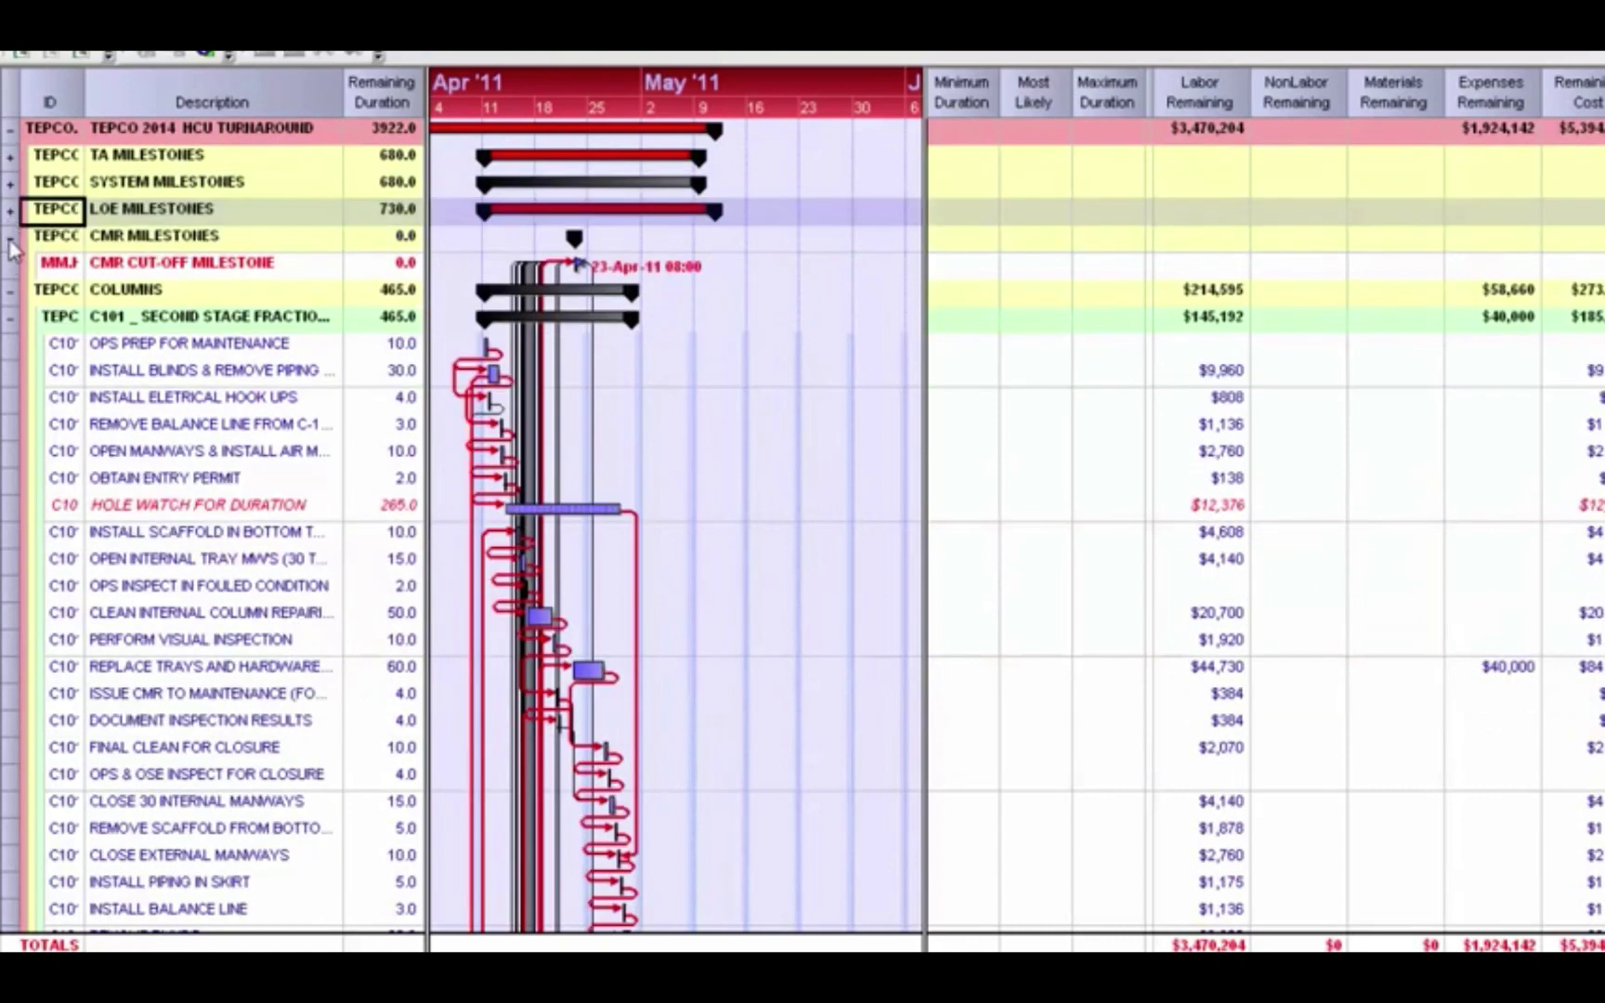
pyautogui.click(10, 238)
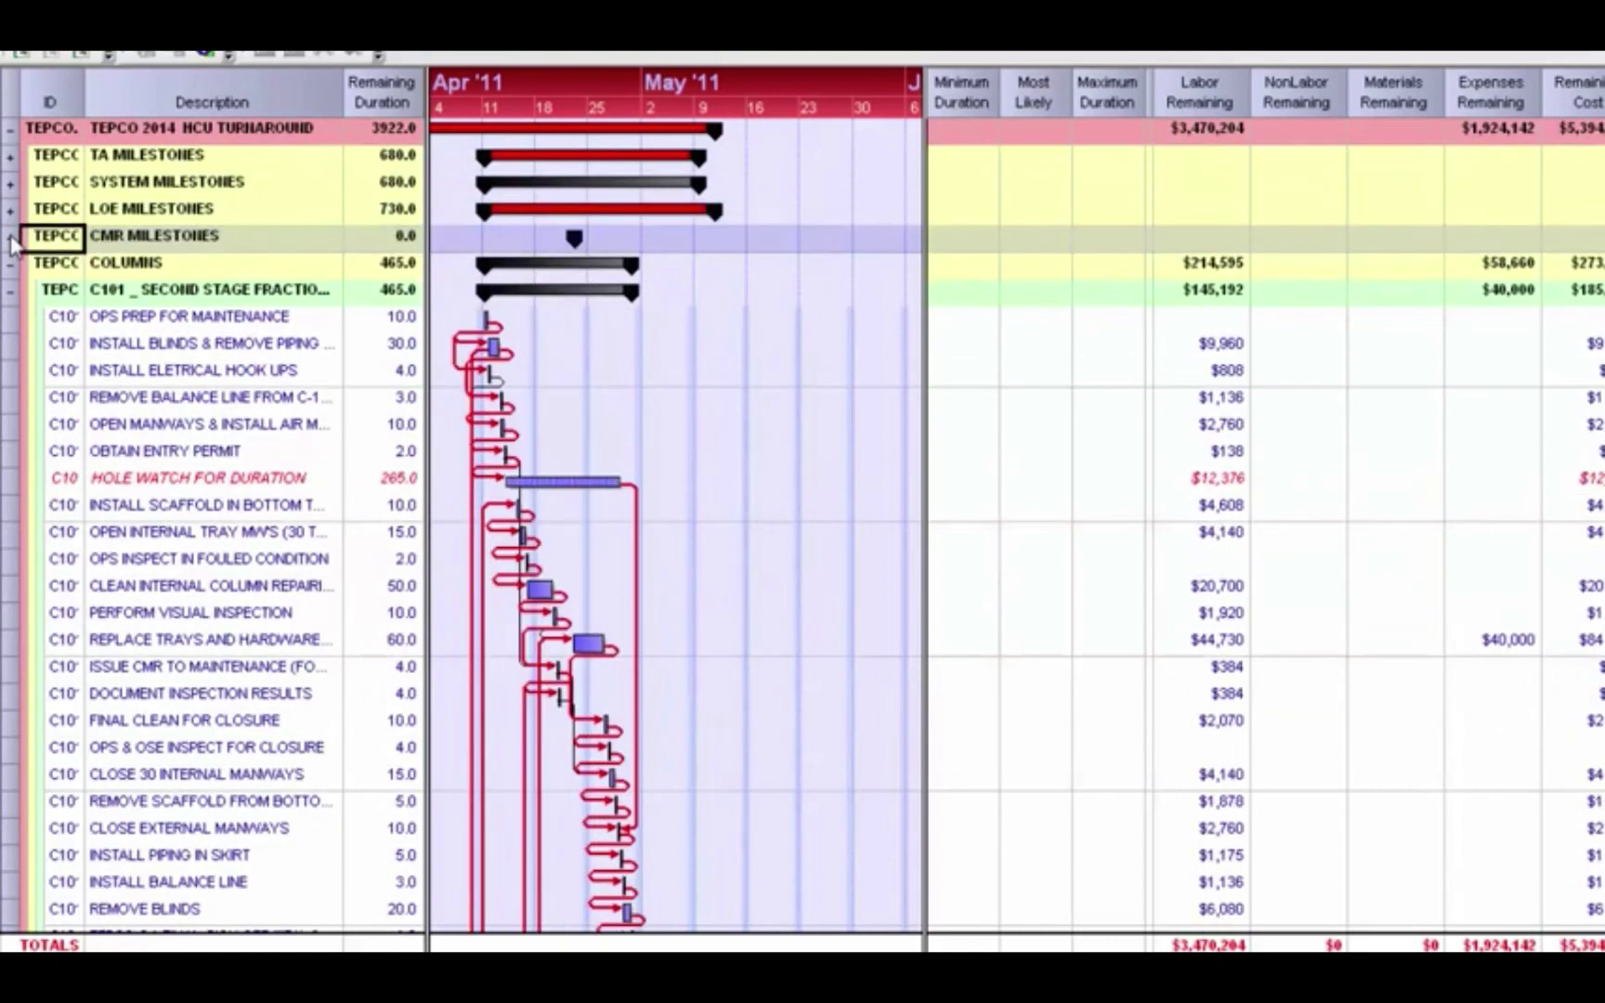
pyautogui.click(176, 267)
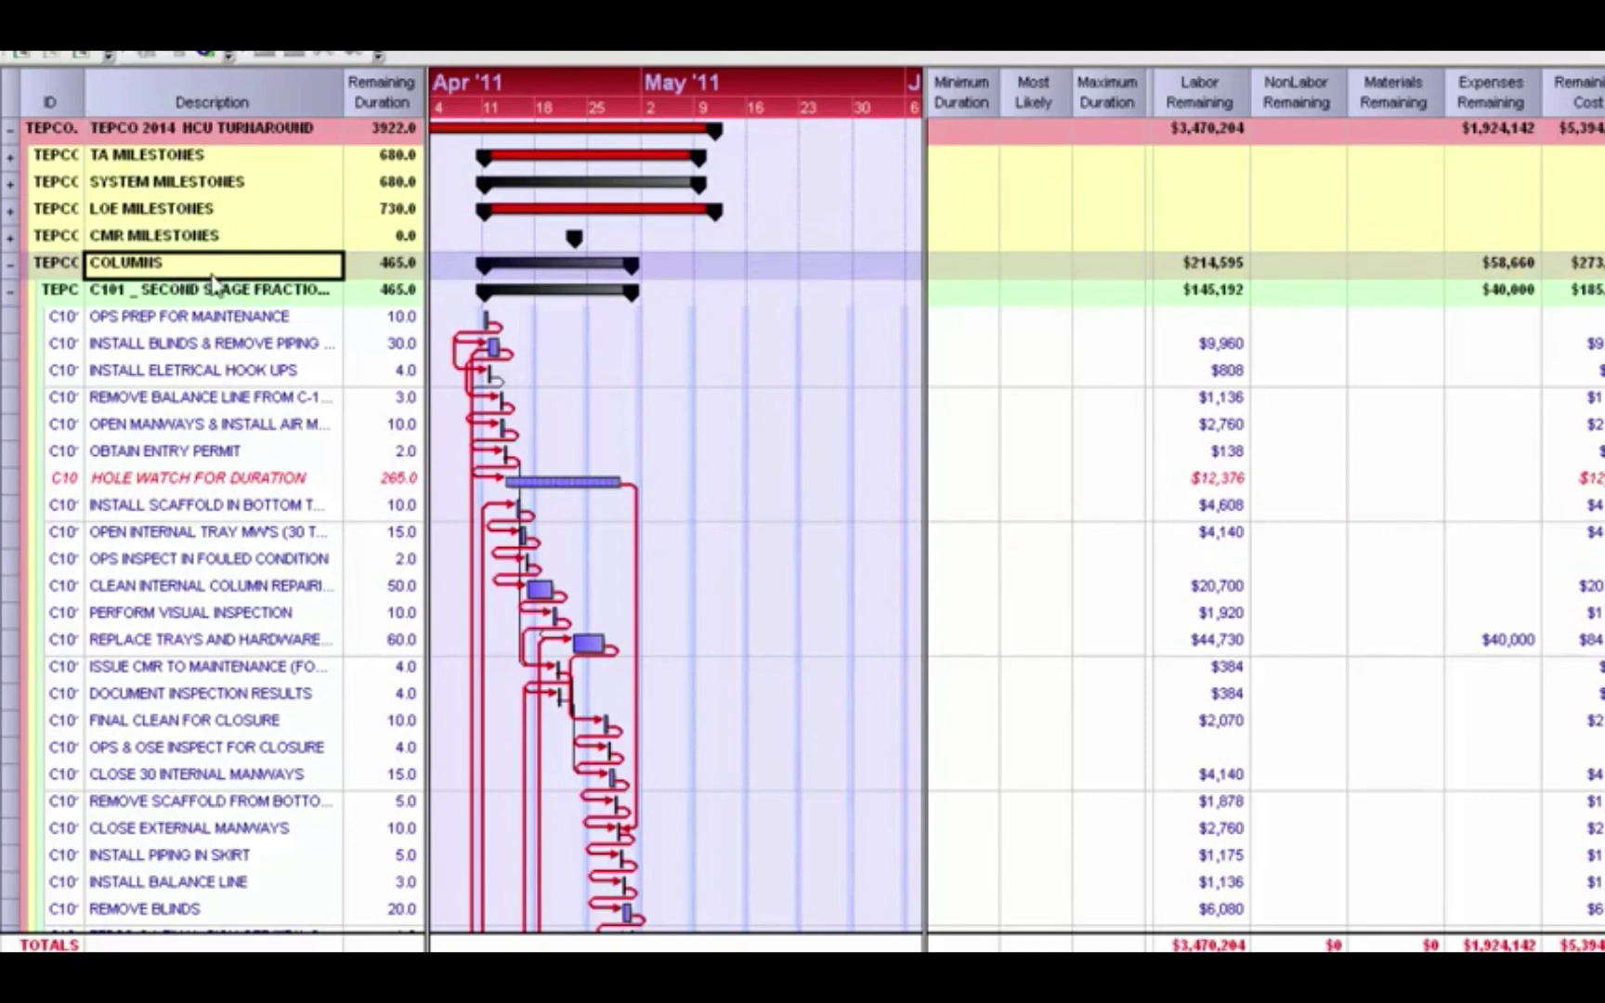
pyautogui.click(172, 295)
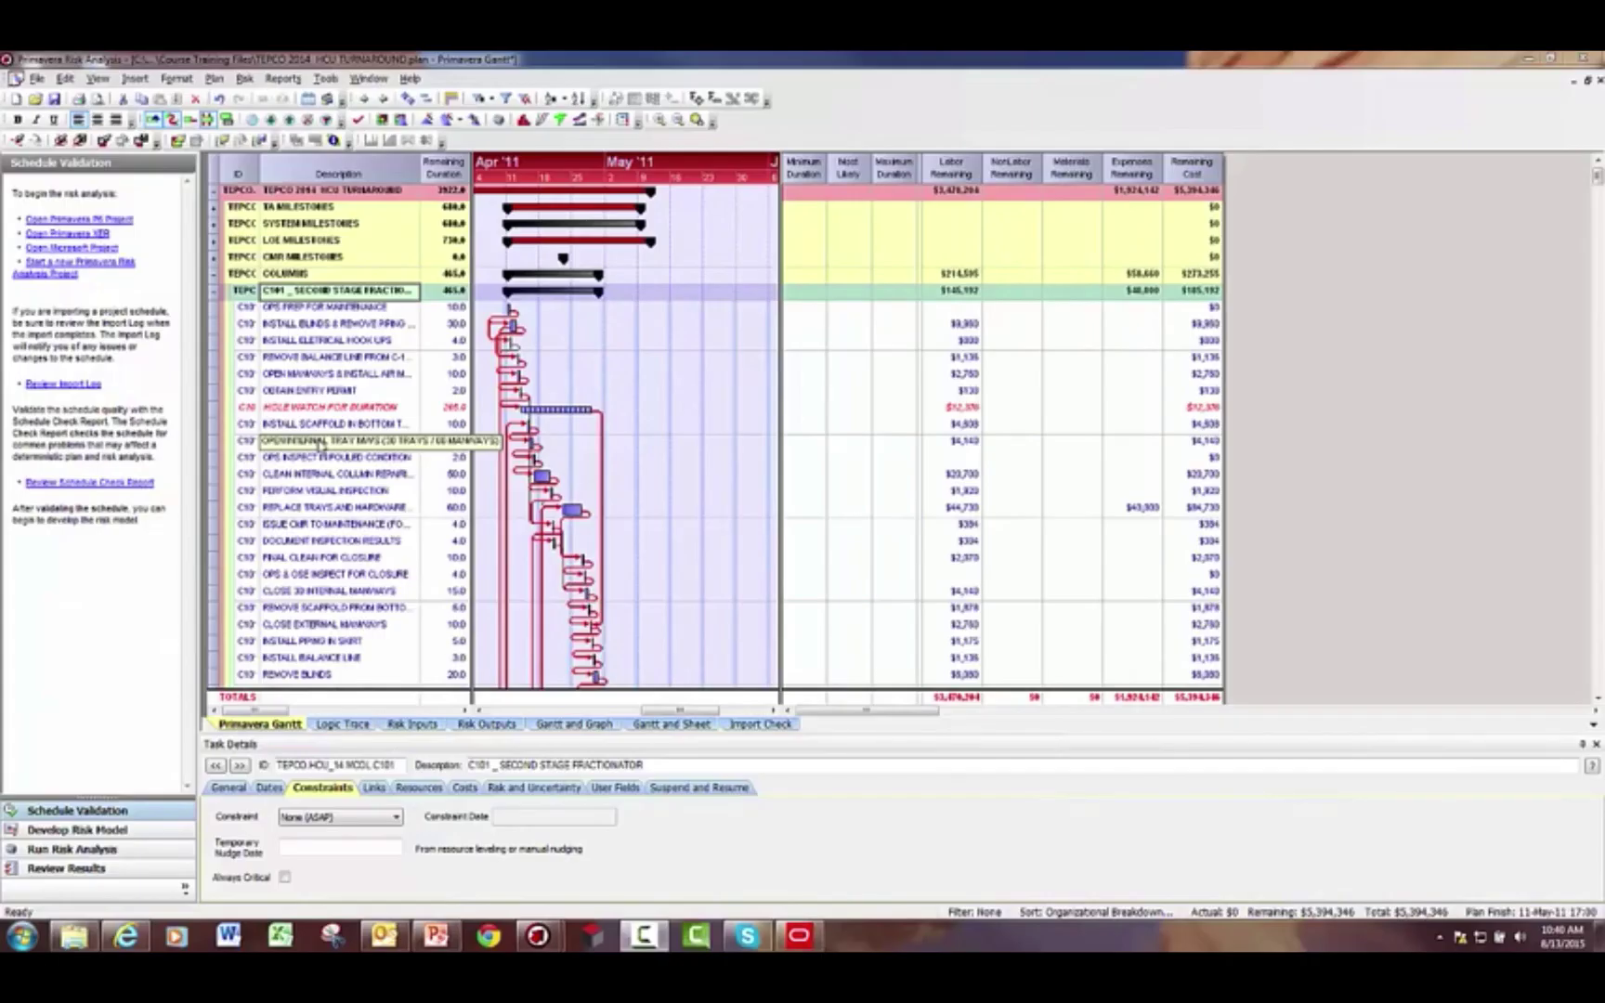
# - Apply a triangle Duration Quick Risk to all tasks in the plan with minimum 80%, likely 100% and maximum 130% of remaining duration
pyautogui.click(75, 832)
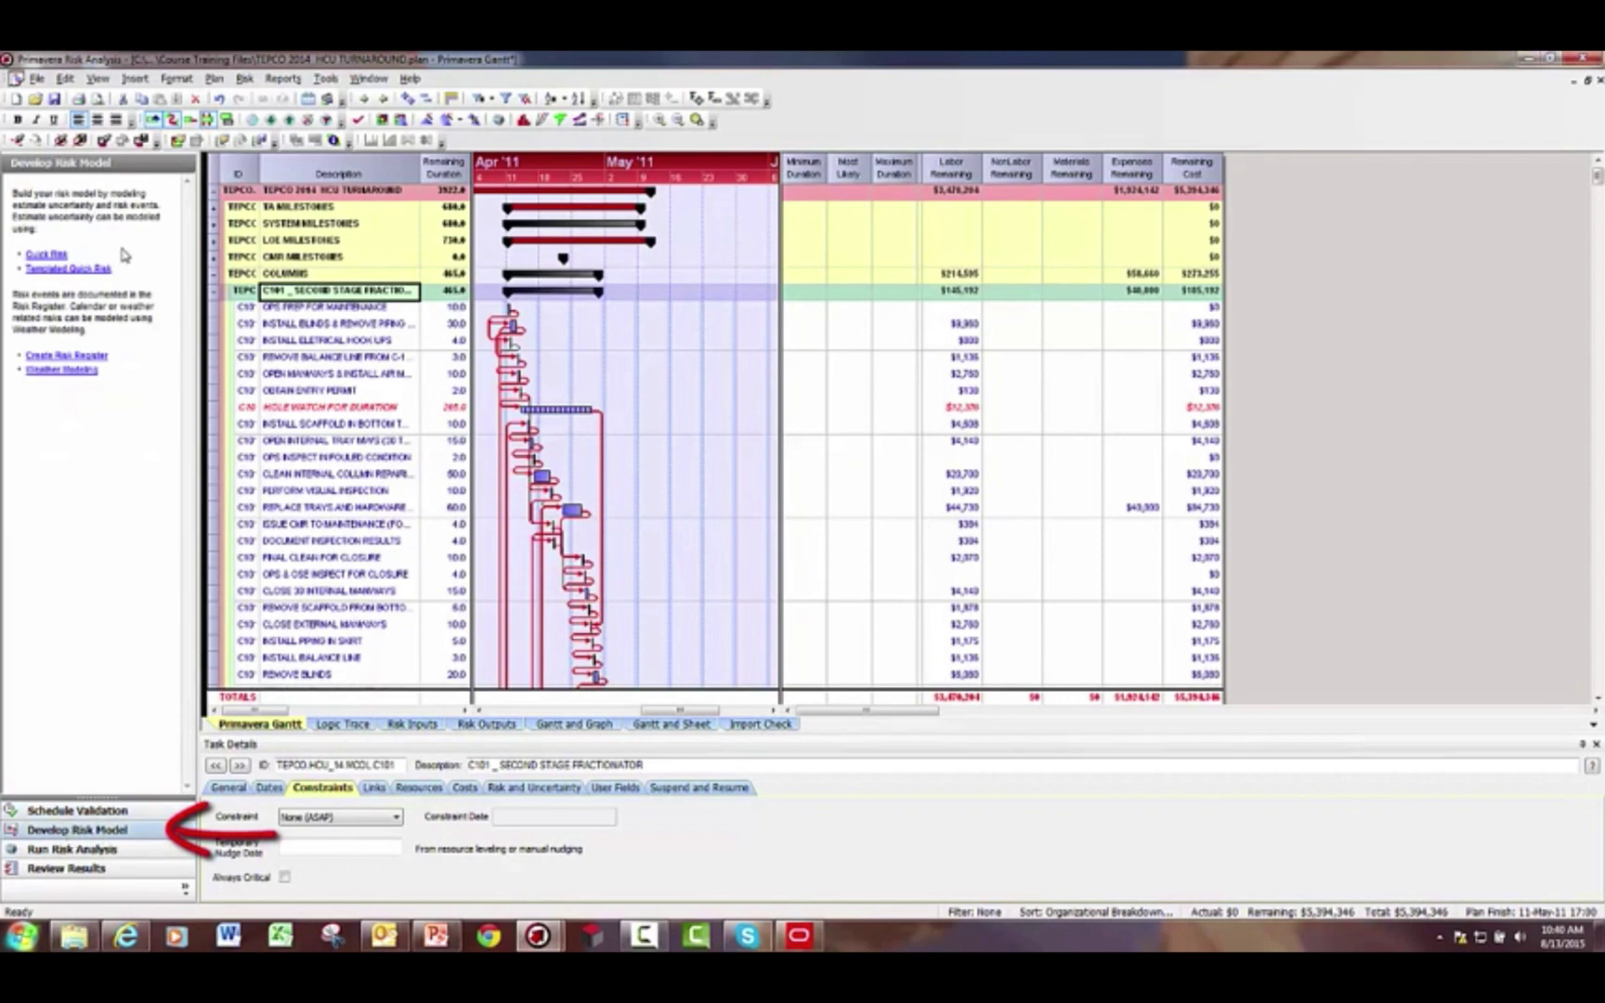
pyautogui.click(52, 254)
pyautogui.moveTo(622, 297); pyautogui.dragTo(698, 241)
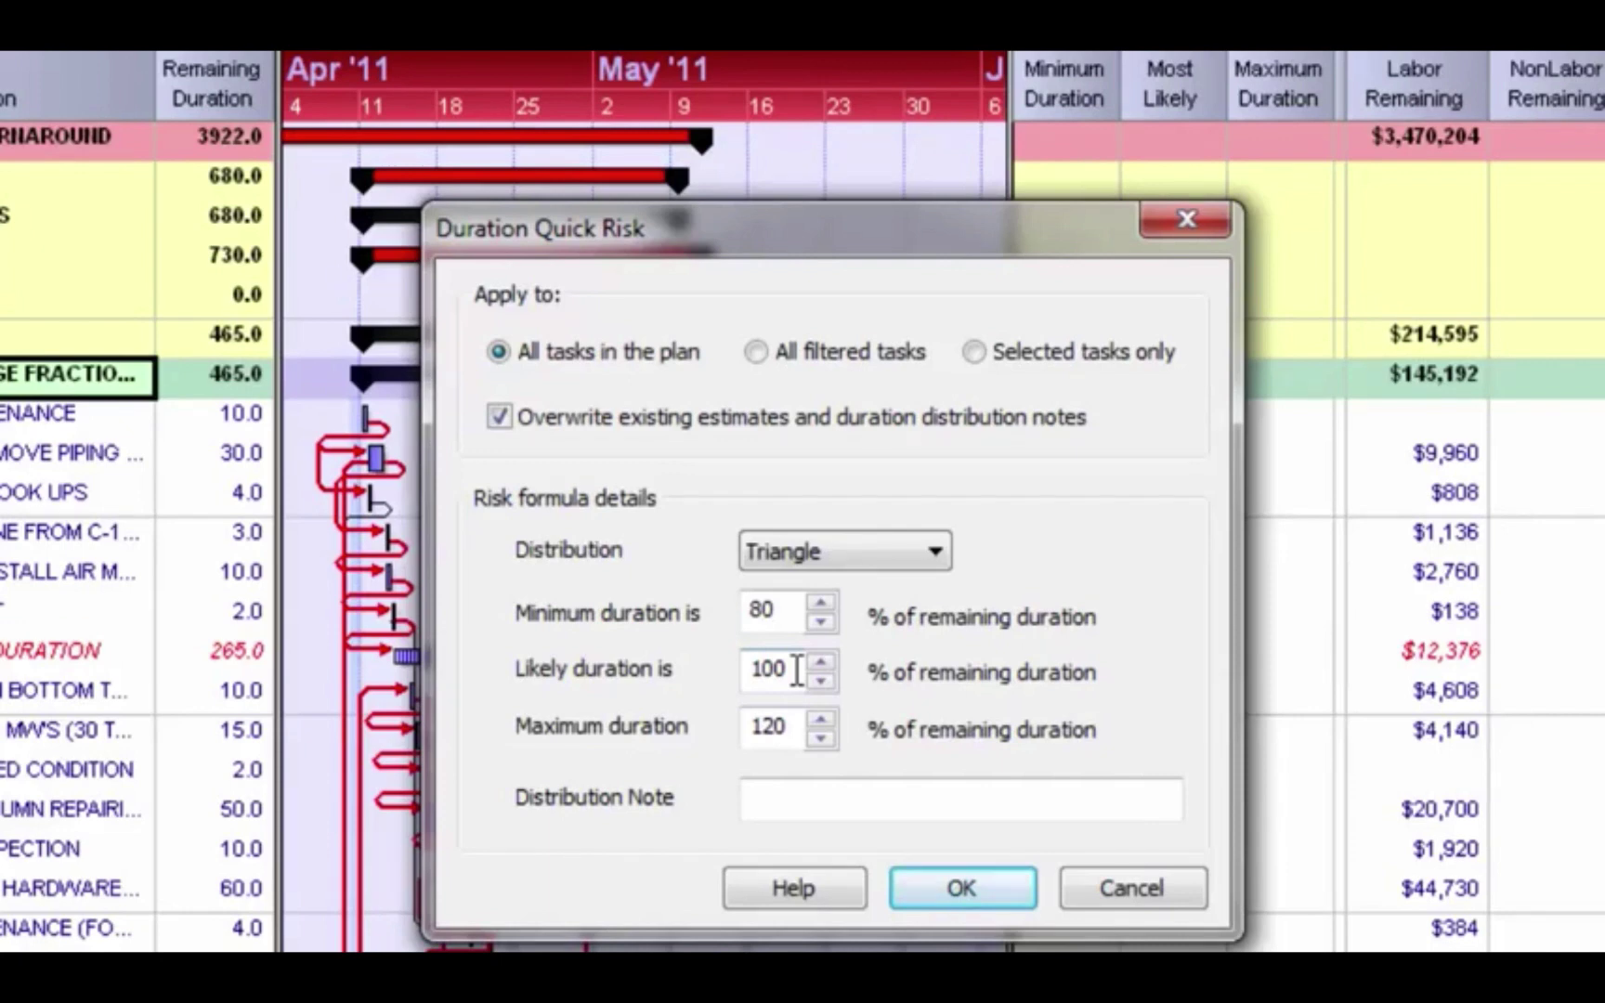
pyautogui.click(786, 609)
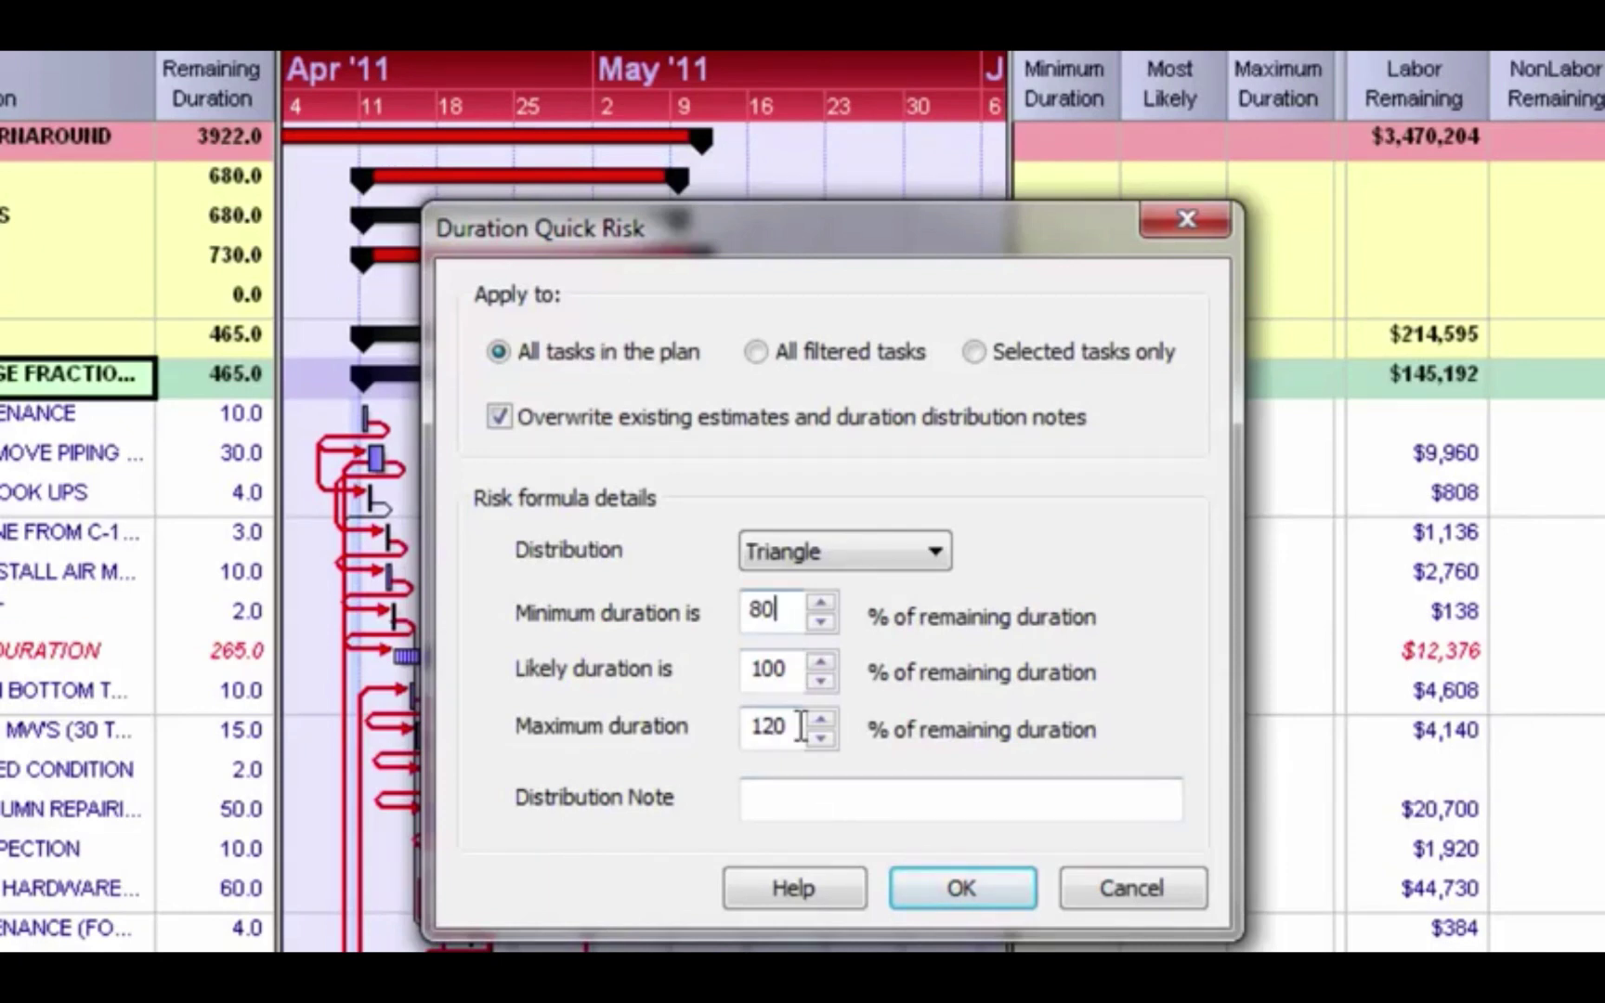
pyautogui.moveTo(801, 726); pyautogui.dragTo(631, 716)
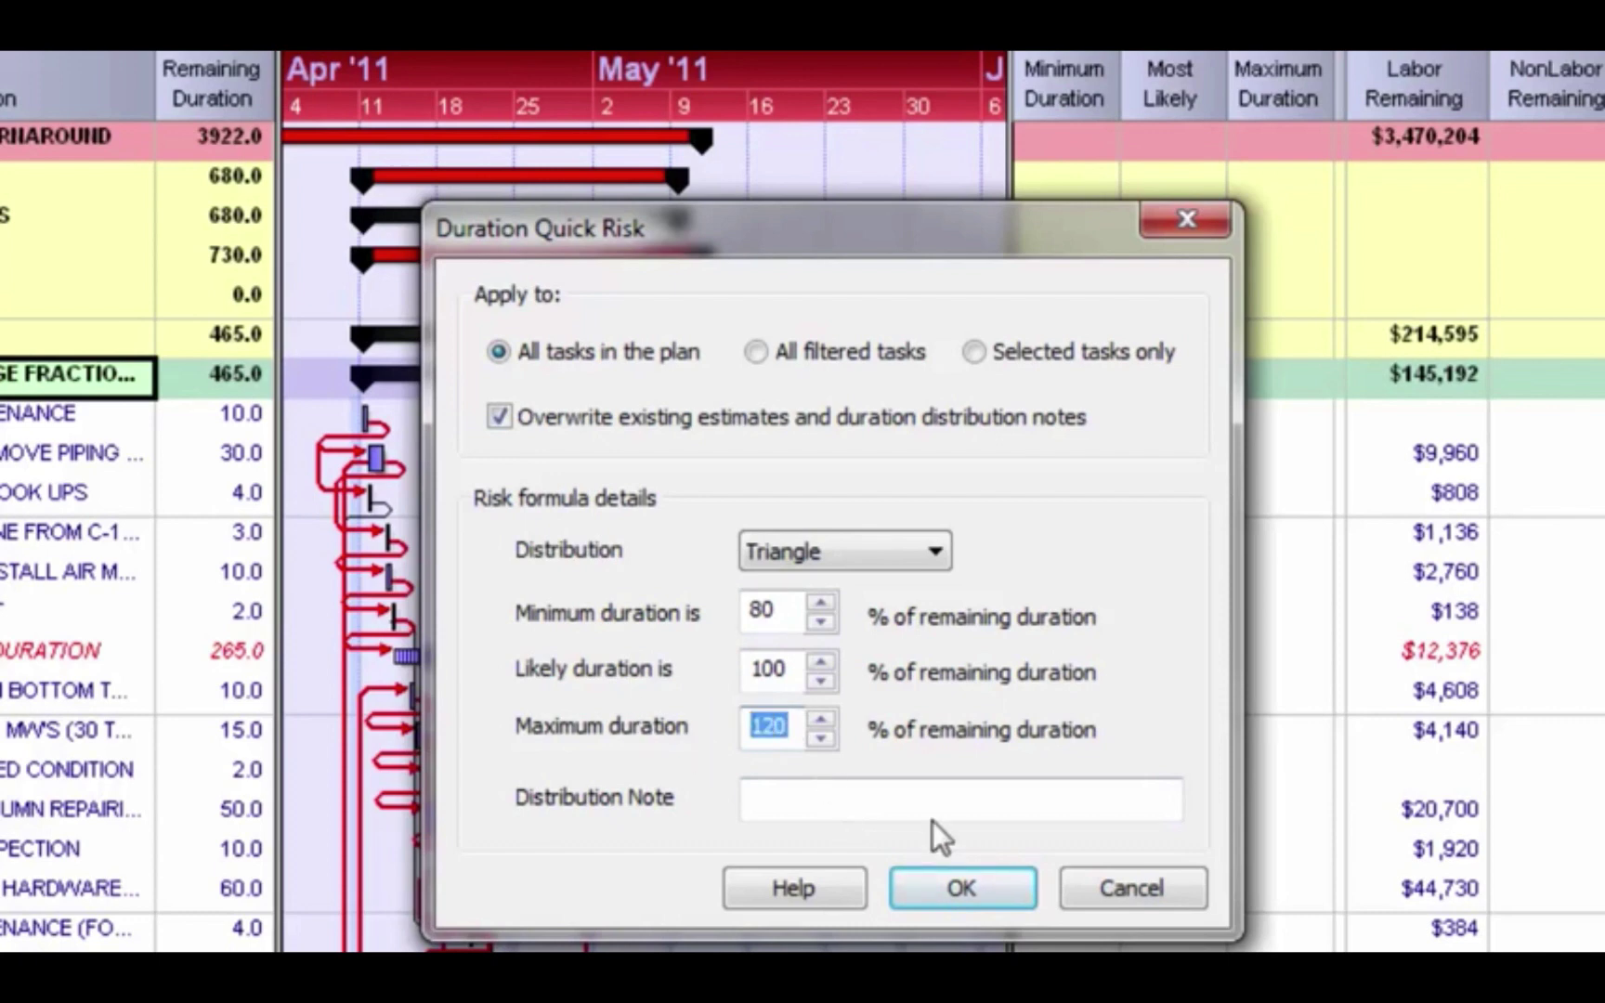
pyautogui.write('130')
pyautogui.click(842, 808)
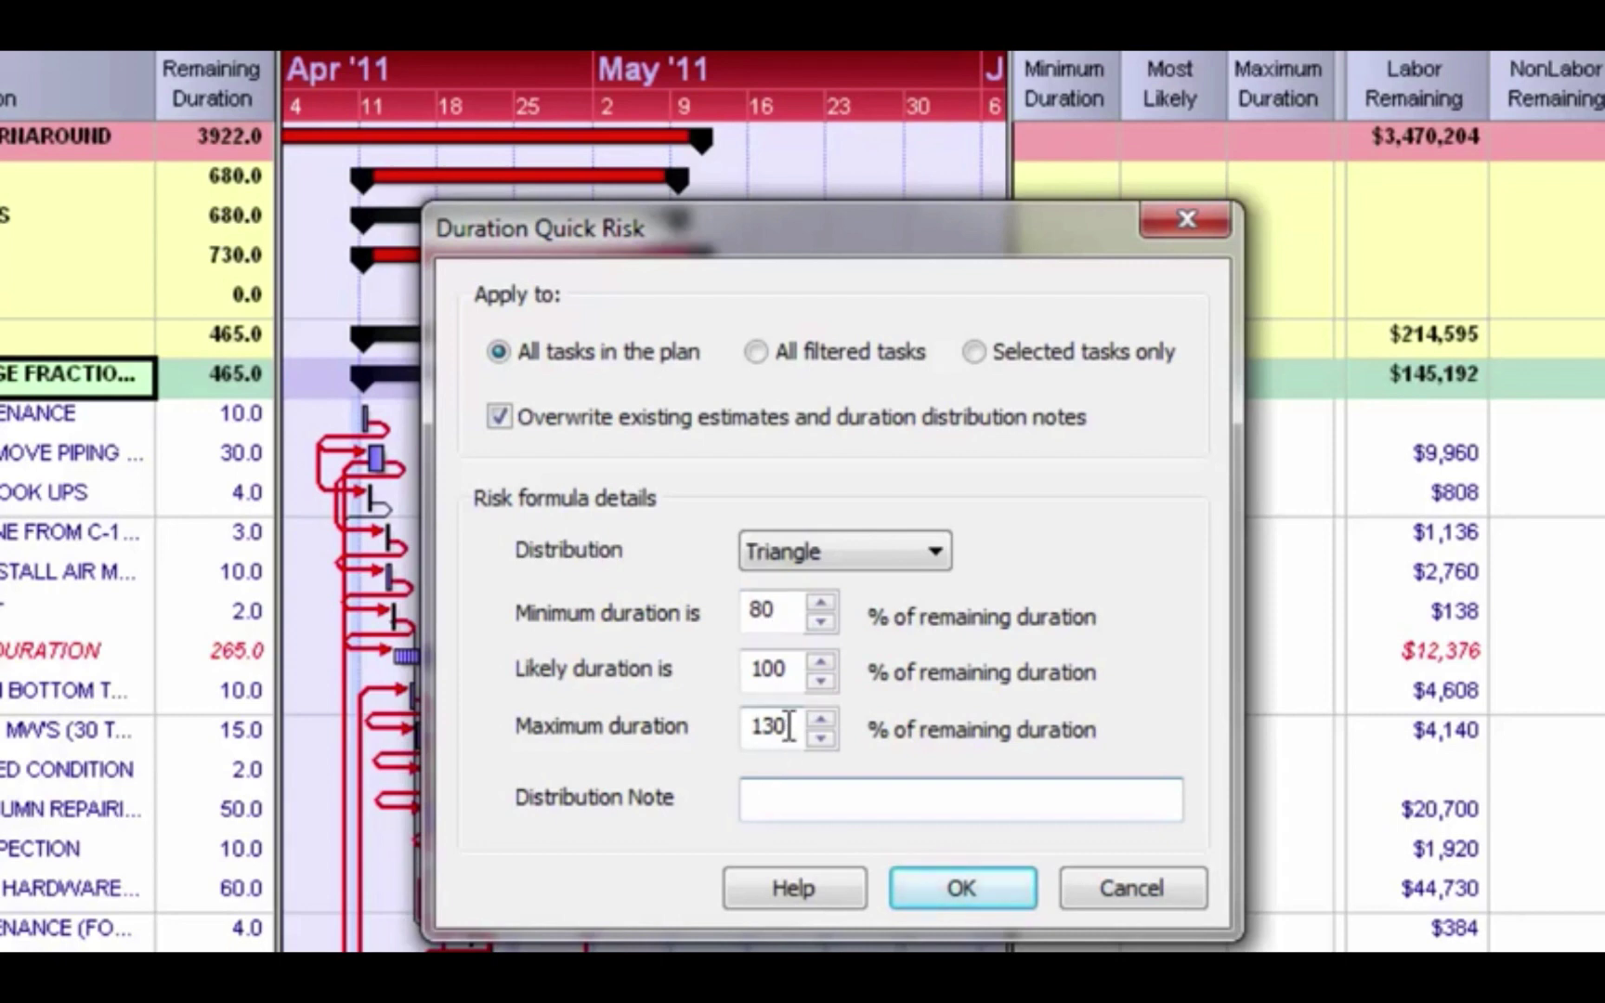
pyautogui.click(793, 667)
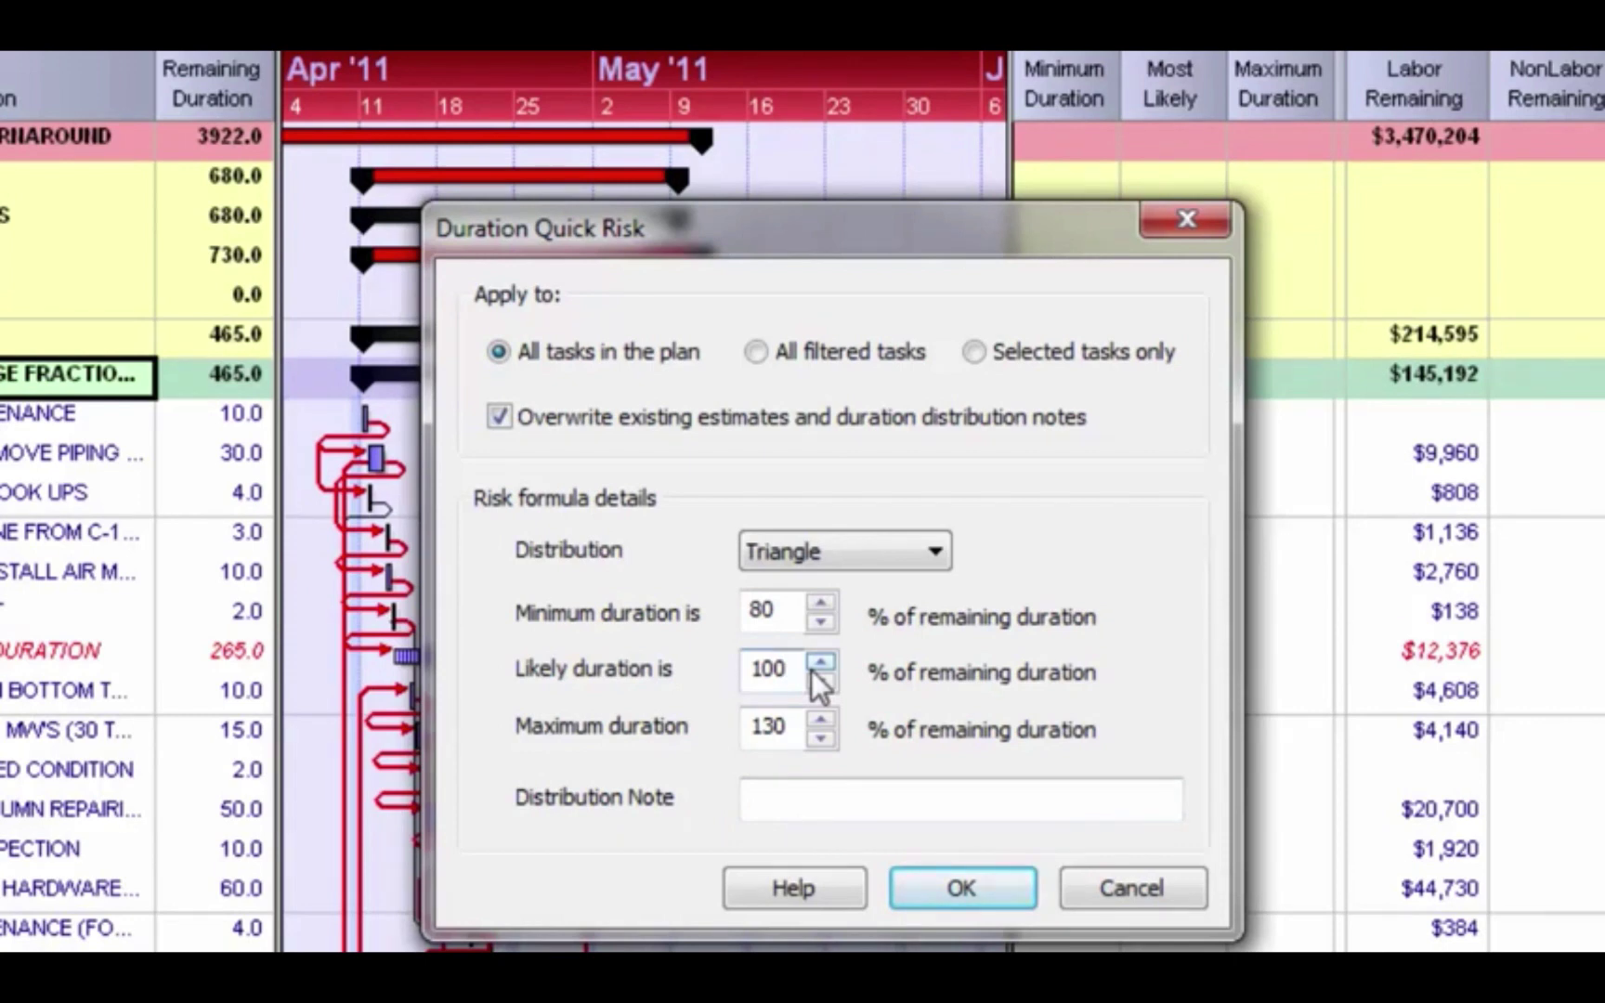
pyautogui.click(788, 720)
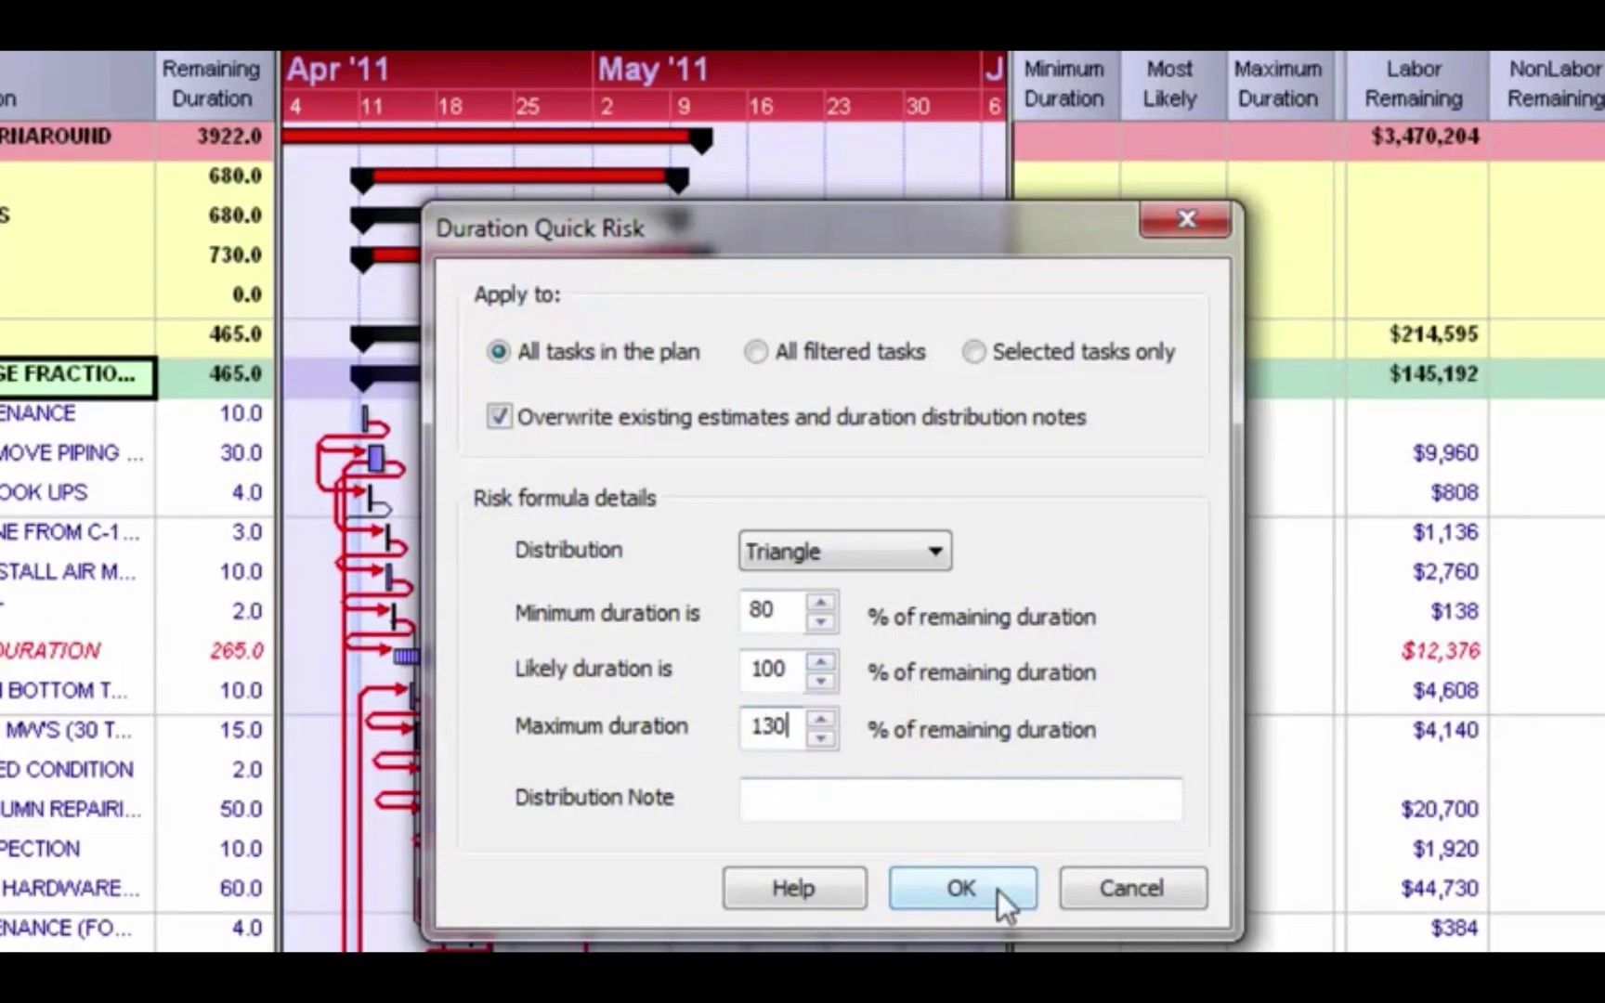
pyautogui.click(962, 888)
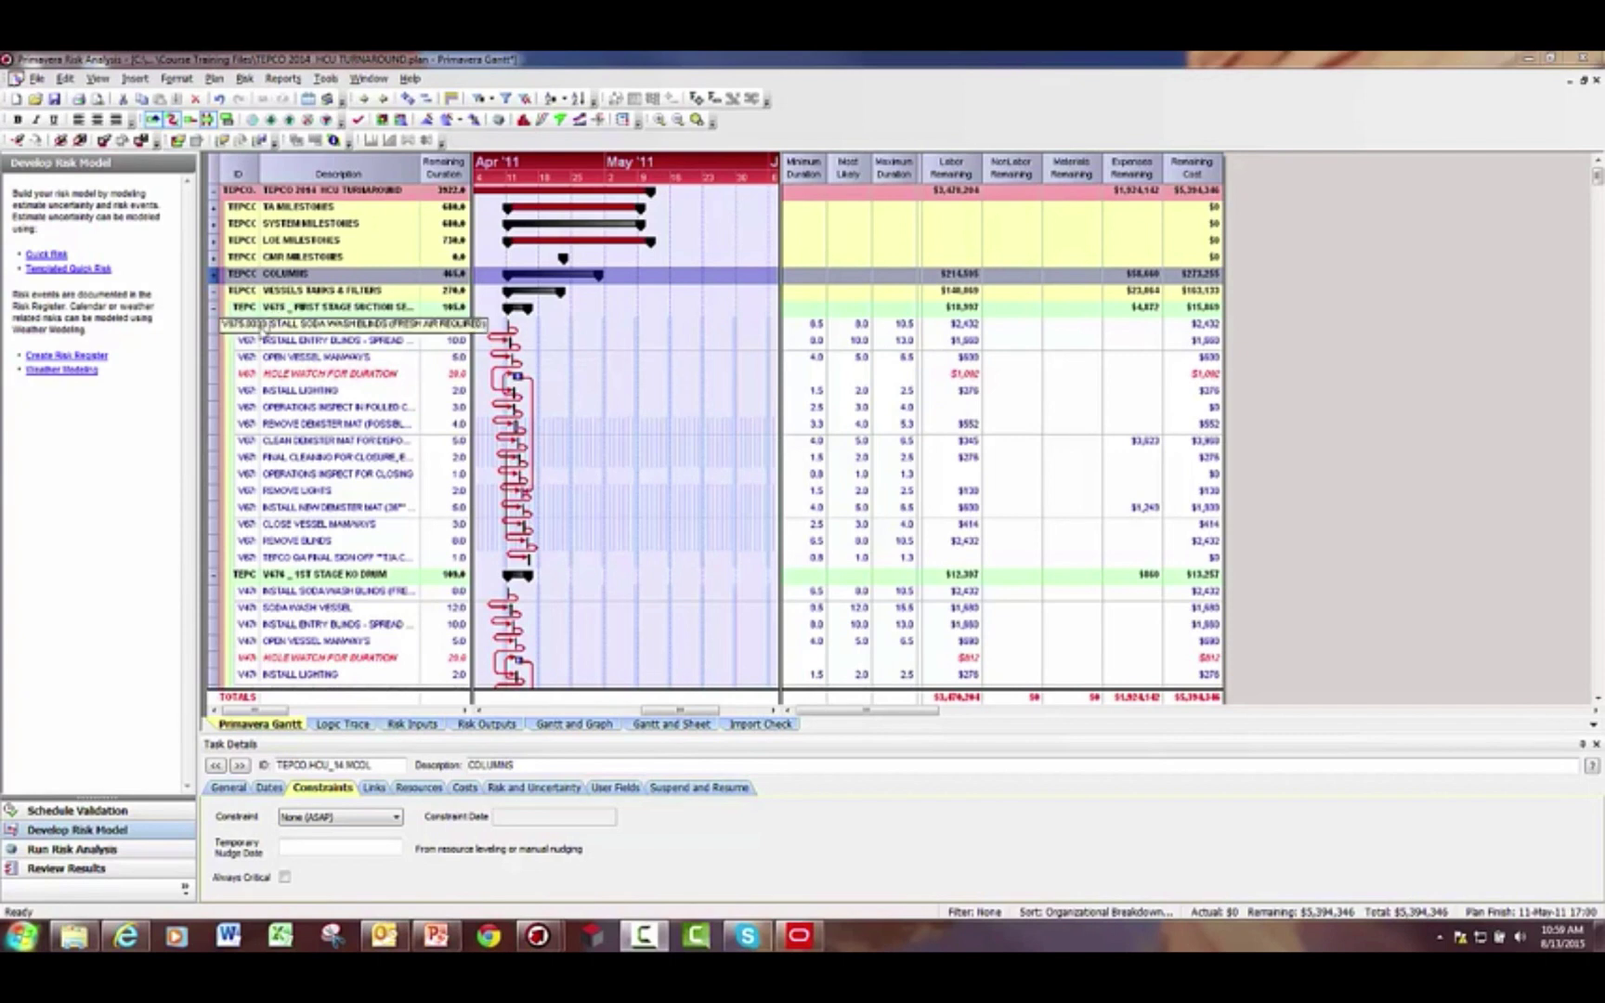
# - Select all tasks in the First Stage Suction vessel group, from Install Soda Wash Blinds to the final sign-off, and open Duration Quick Risk
pyautogui.click(216, 325)
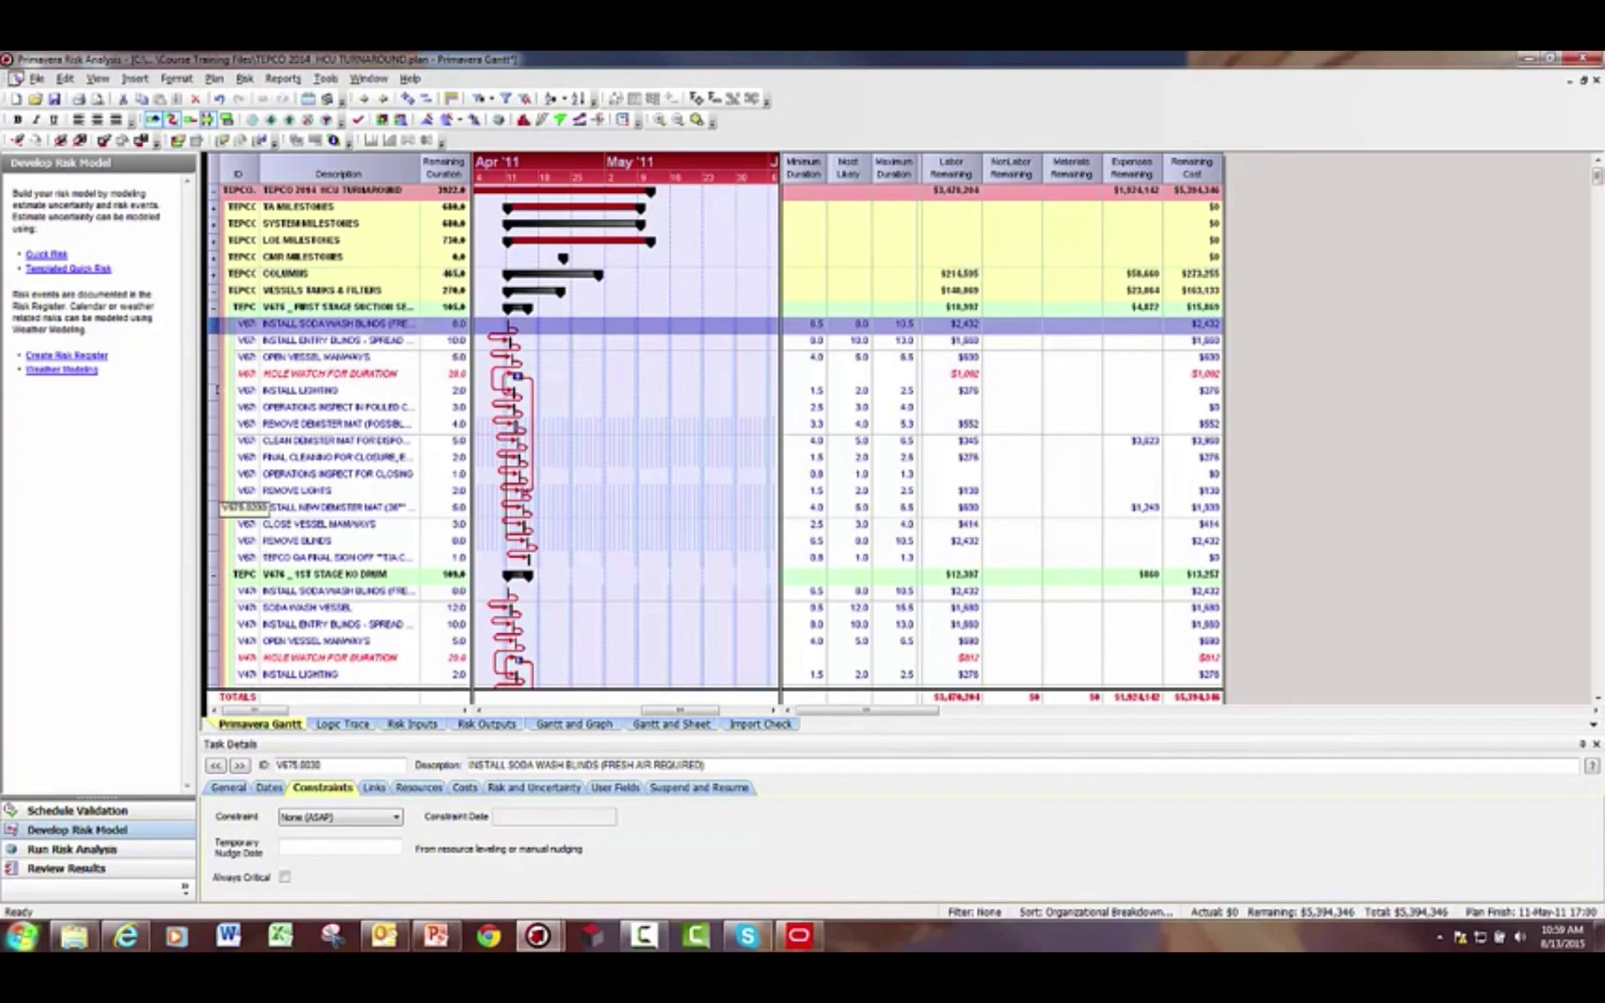
pyautogui.keyDown('shift'); pyautogui.click(215, 559); pyautogui.keyUp('shift')
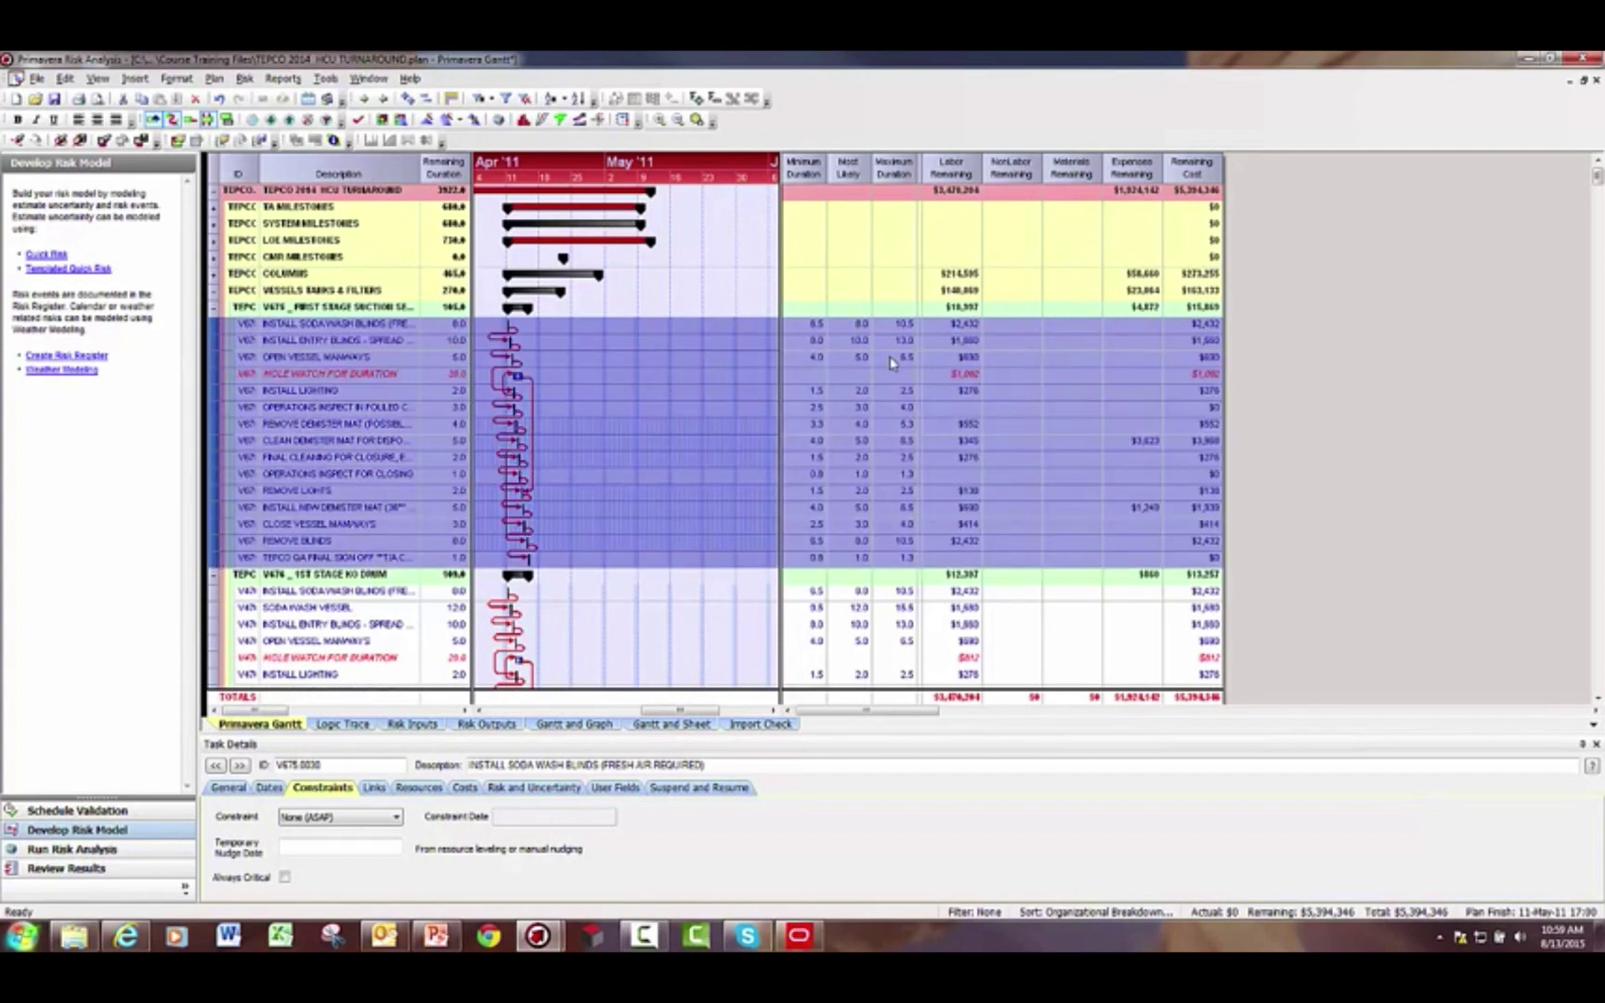
pyautogui.click(47, 255)
pyautogui.moveTo(648, 284); pyautogui.dragTo(989, 220)
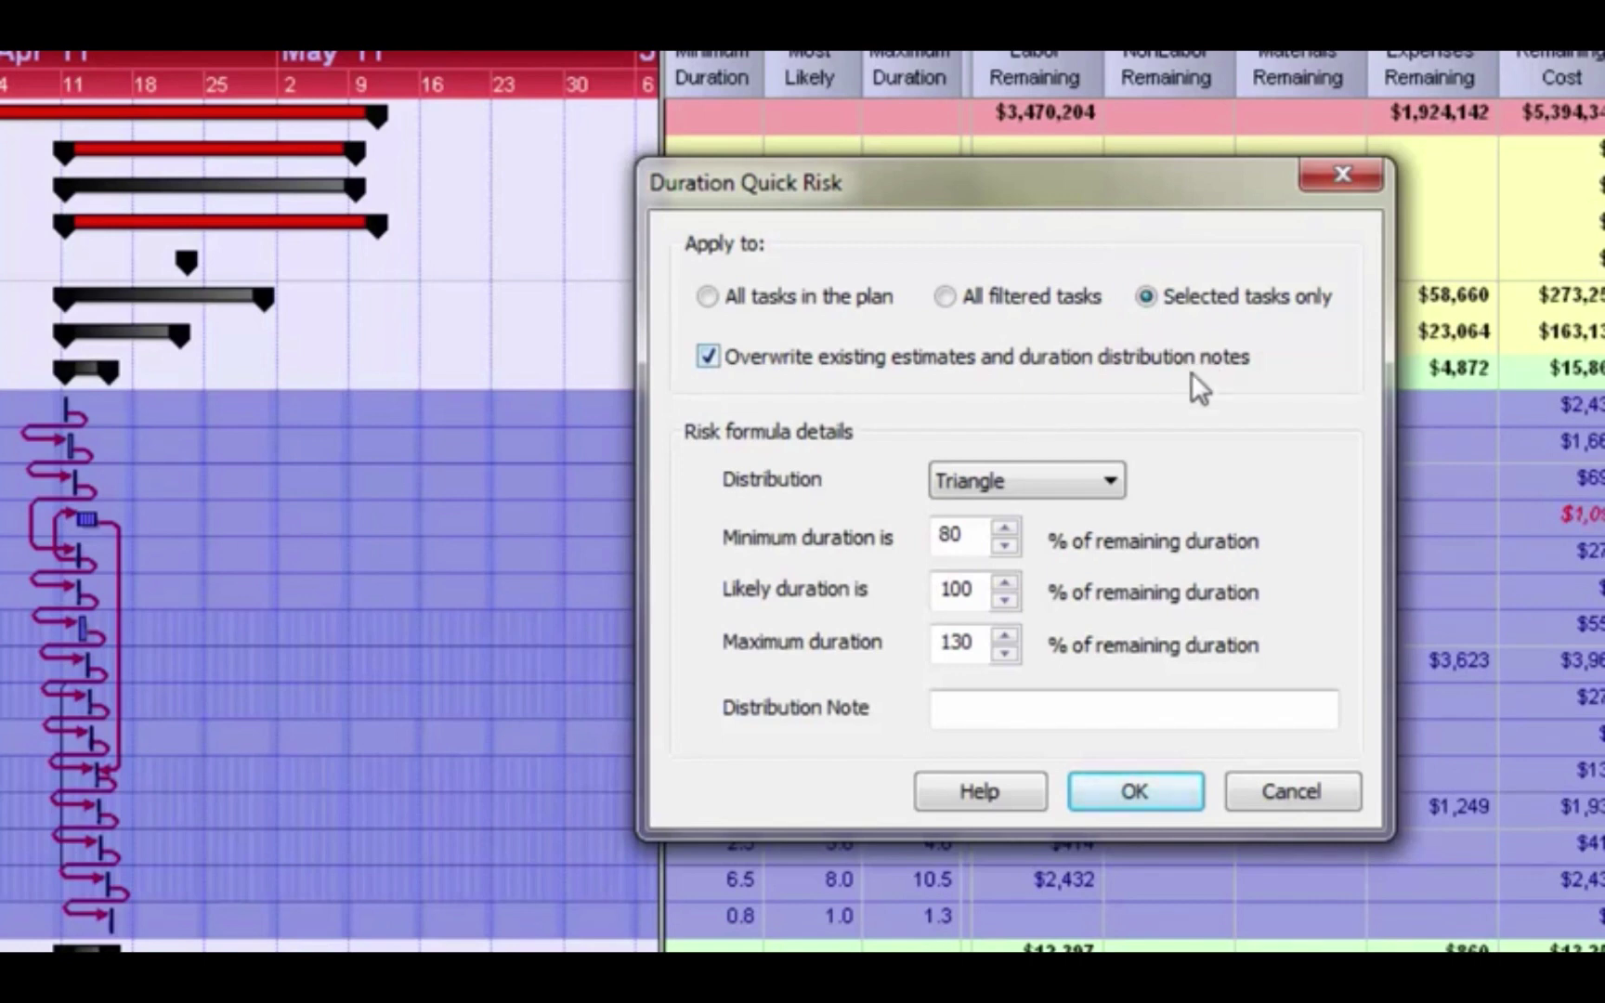
# - Apply a triangle duration risk to the selected tasks only, with minimum 90%, likely 110% and maximum 180% of remaining duration
pyautogui.click(975, 539)
pyautogui.moveTo(975, 538); pyautogui.dragTo(811, 509)
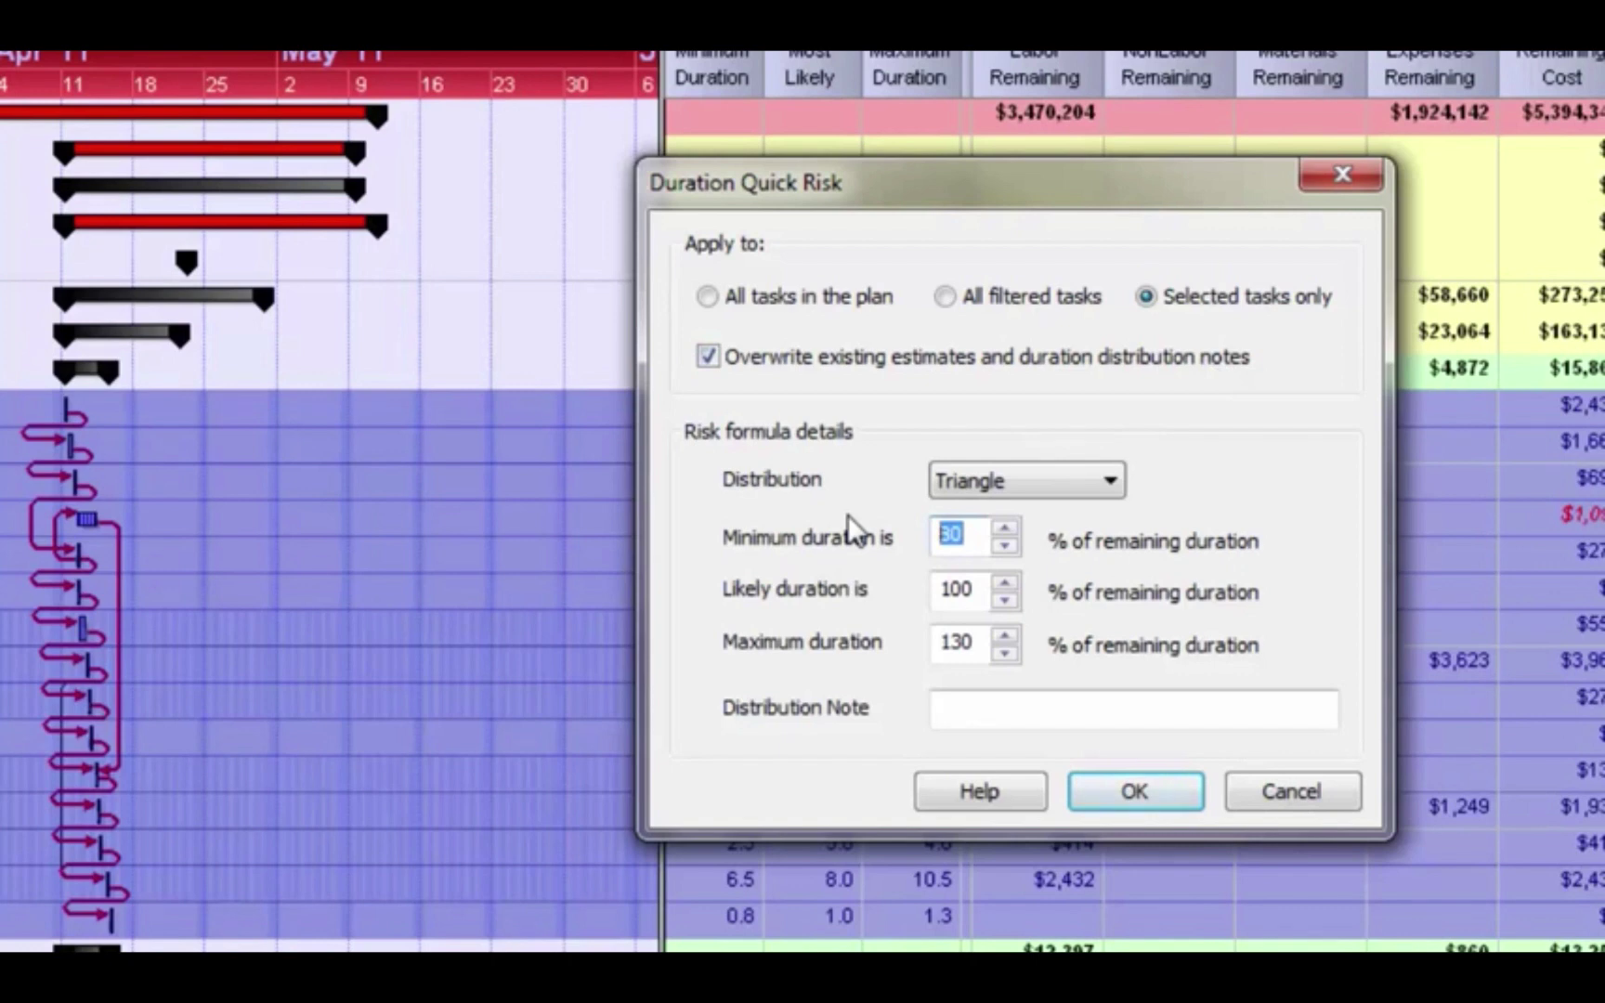
pyautogui.write('90')
pyautogui.click(978, 589)
pyautogui.moveTo(978, 589); pyautogui.dragTo(871, 578)
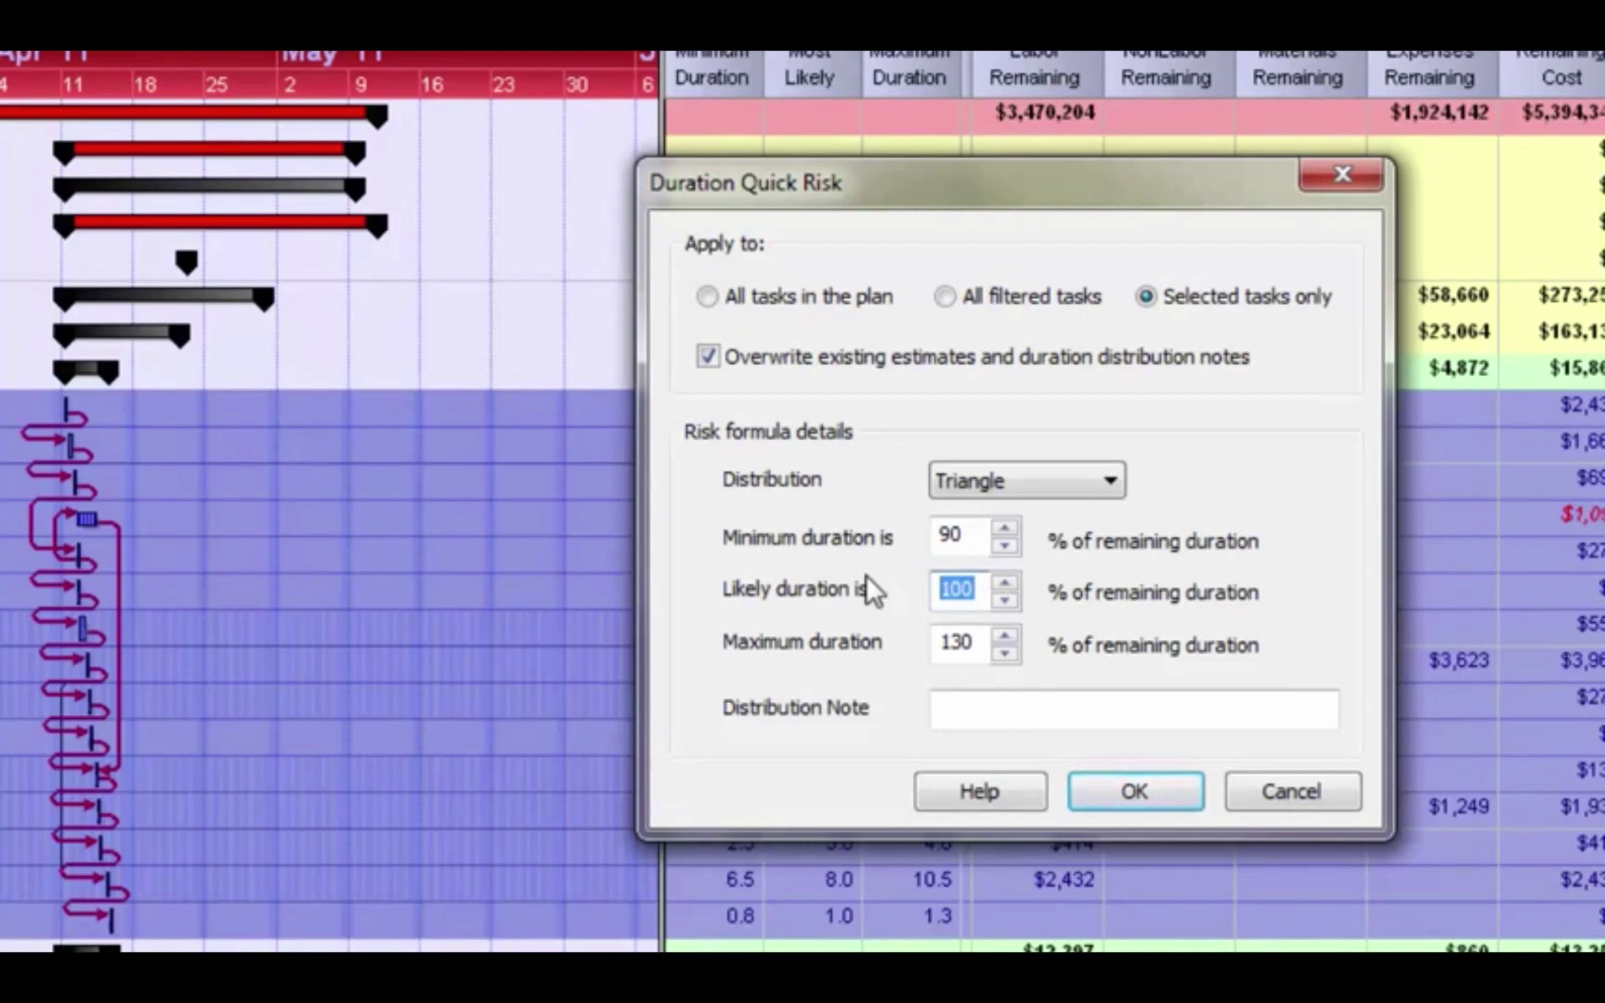
pyautogui.write('110')
pyautogui.moveTo(978, 645); pyautogui.dragTo(931, 641)
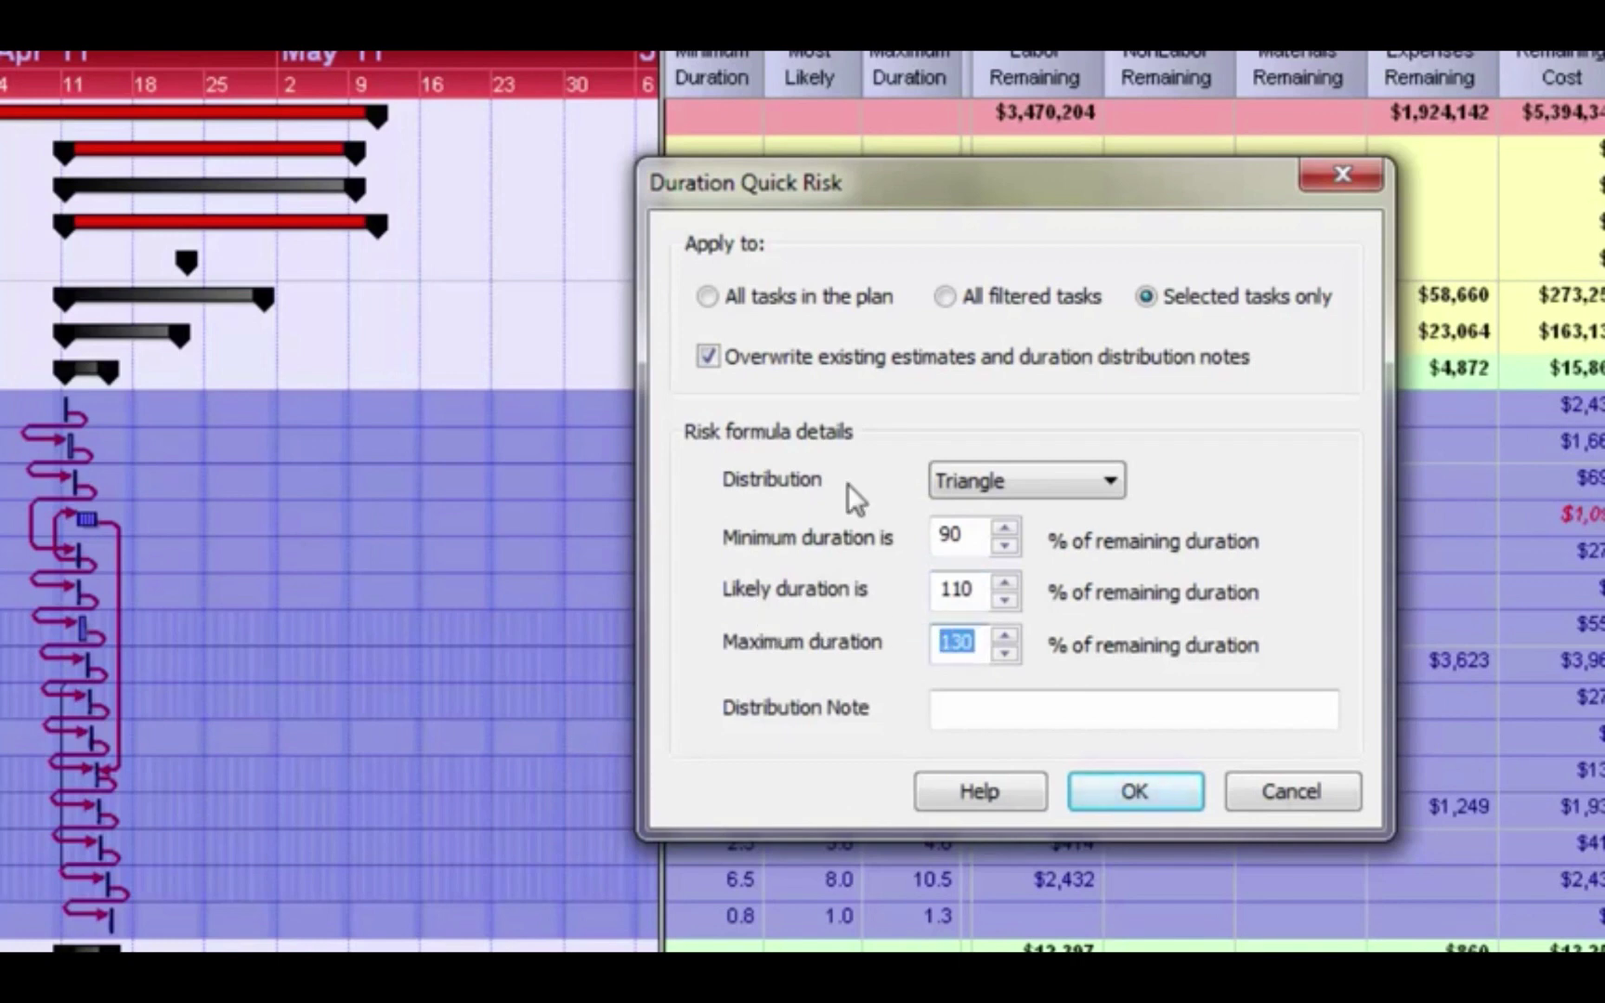
pyautogui.write('180')
pyautogui.moveTo(1022, 186); pyautogui.dragTo(203, 249)
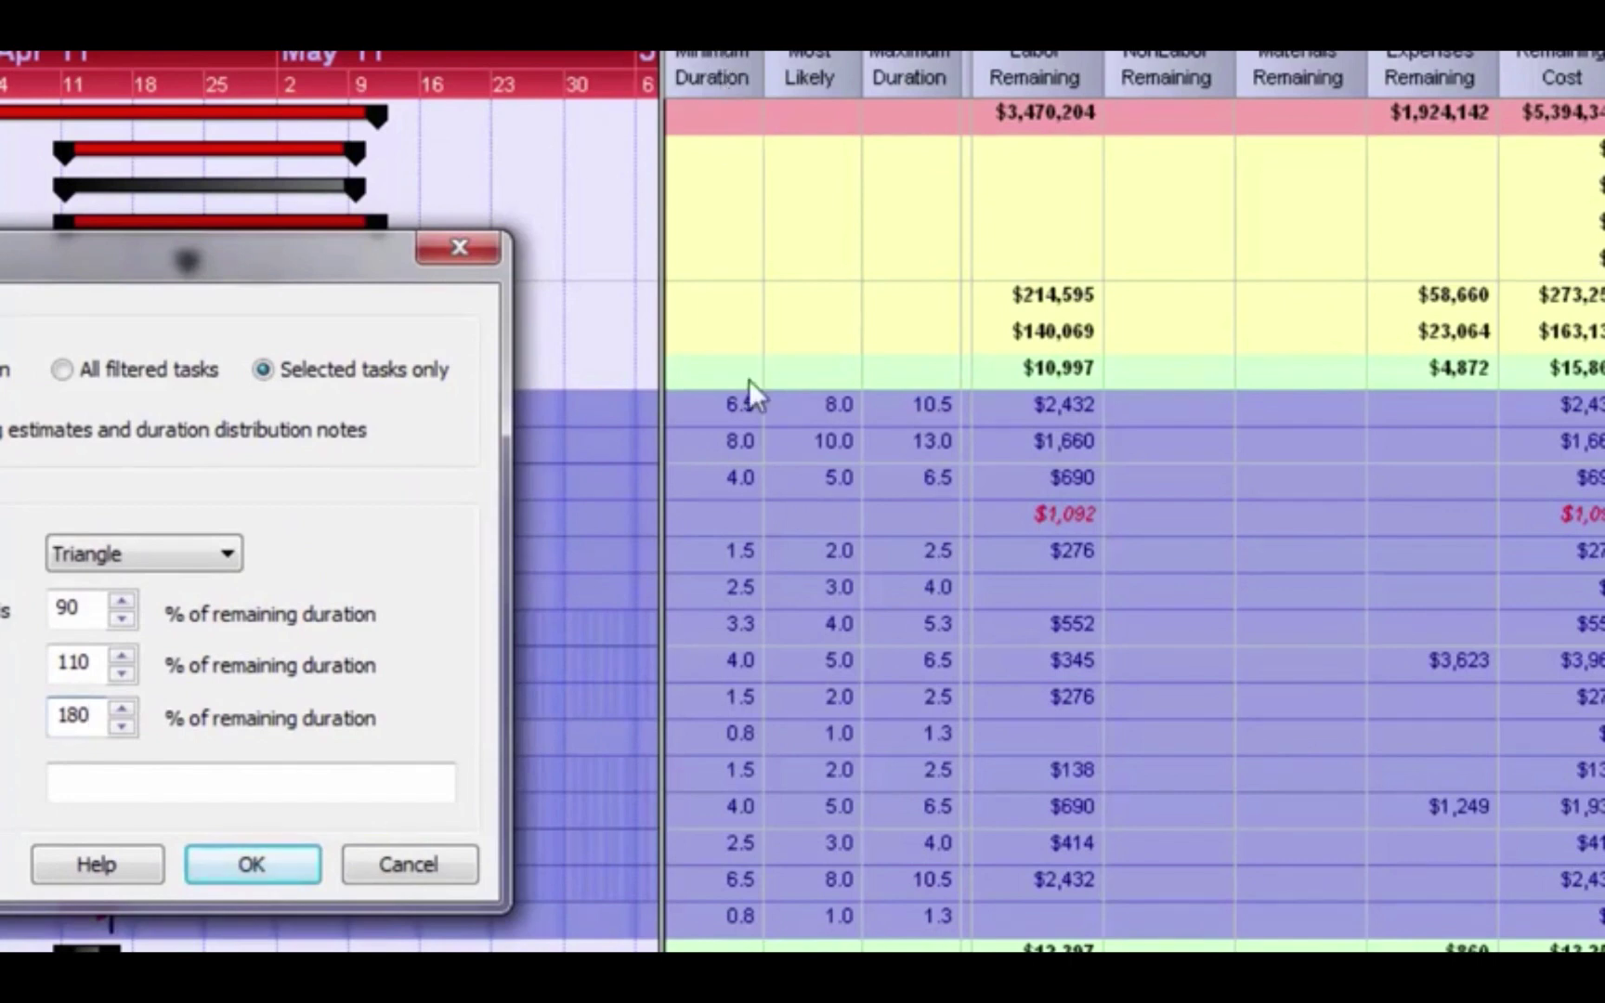
pyautogui.click(247, 873)
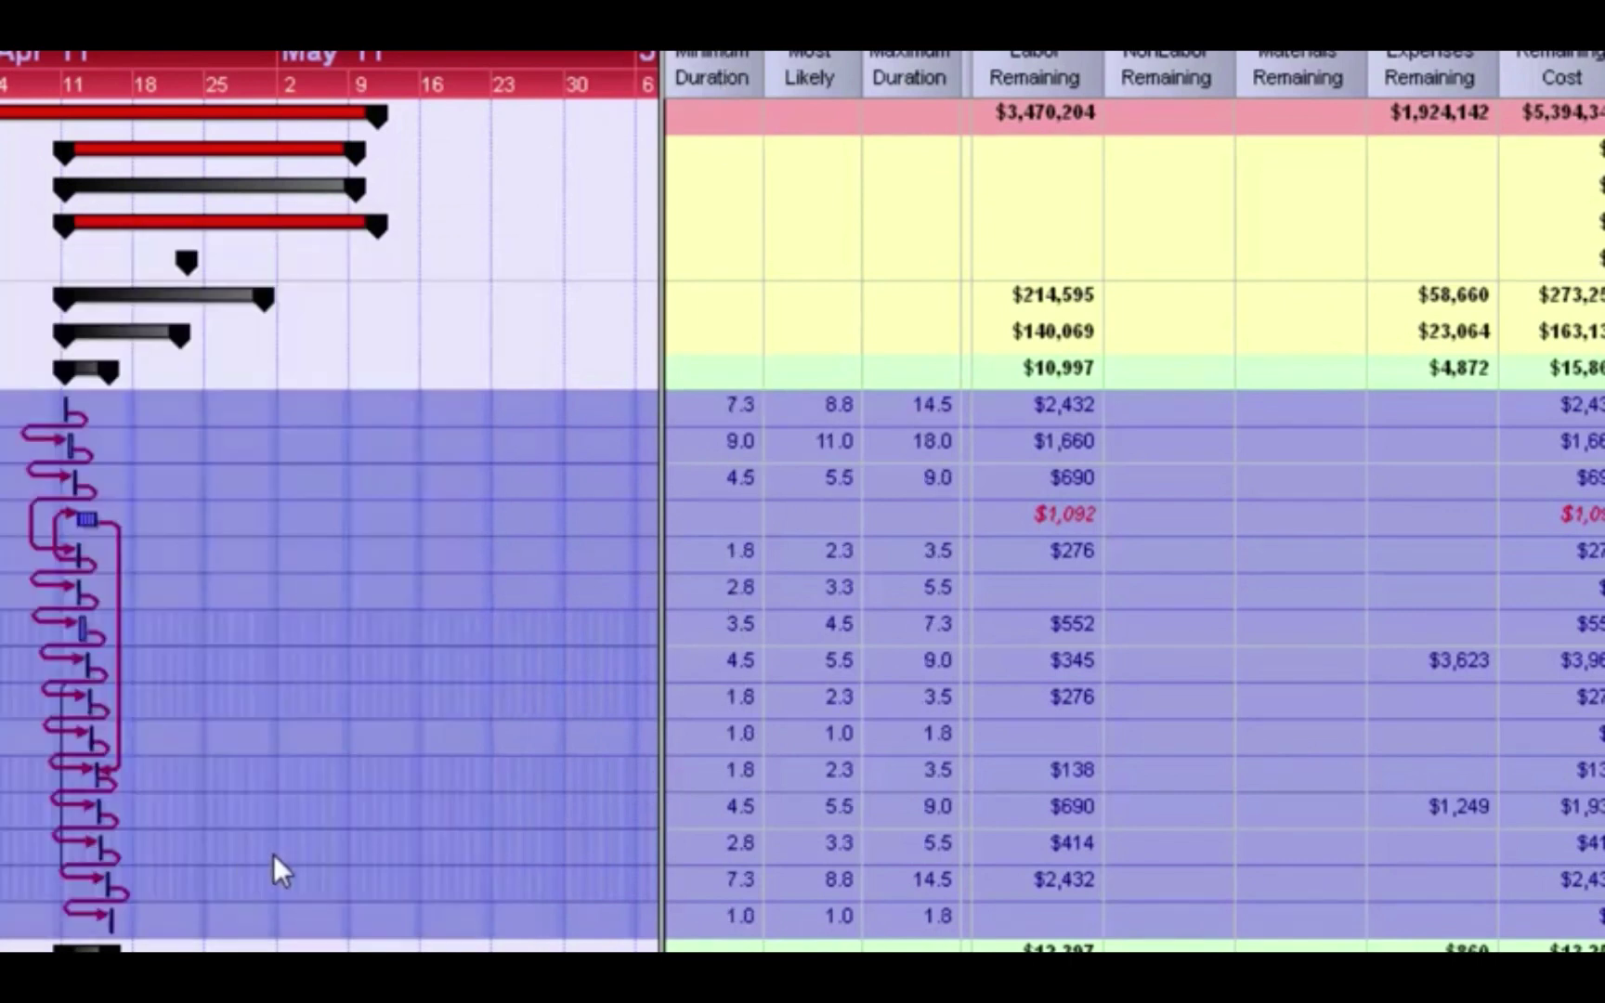
pyautogui.click(741, 475)
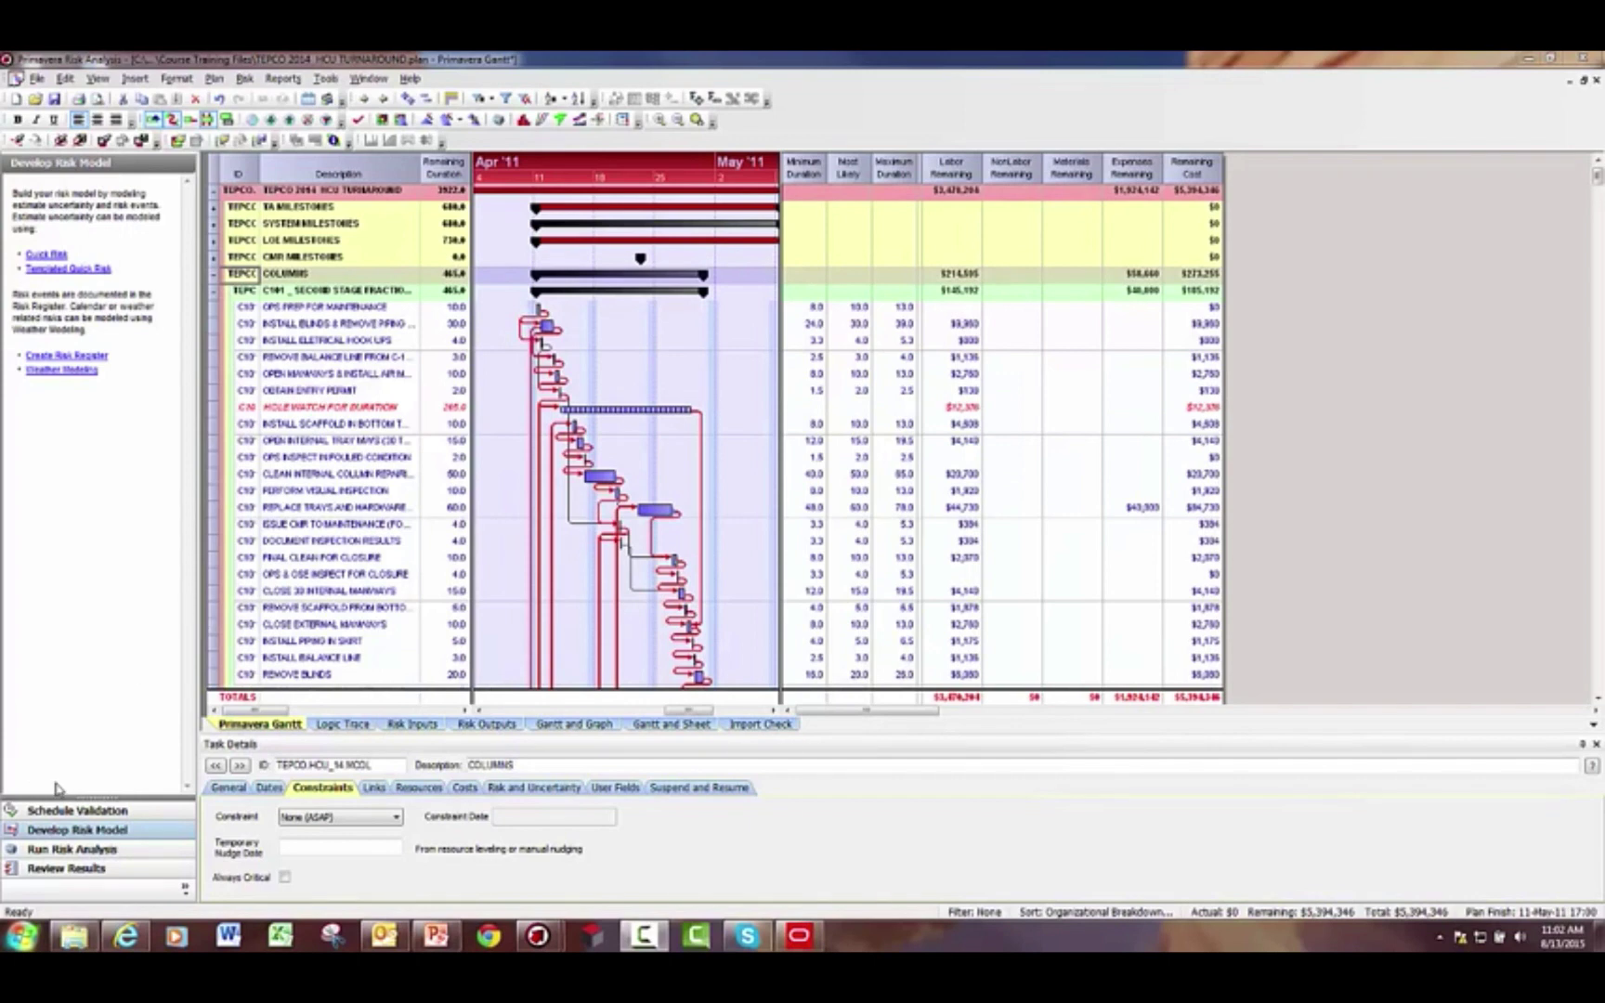
# - Run the risk analysis for 1000 iterations with the step-through option and the Distribution Graph shown on completion
pyautogui.click(52, 855)
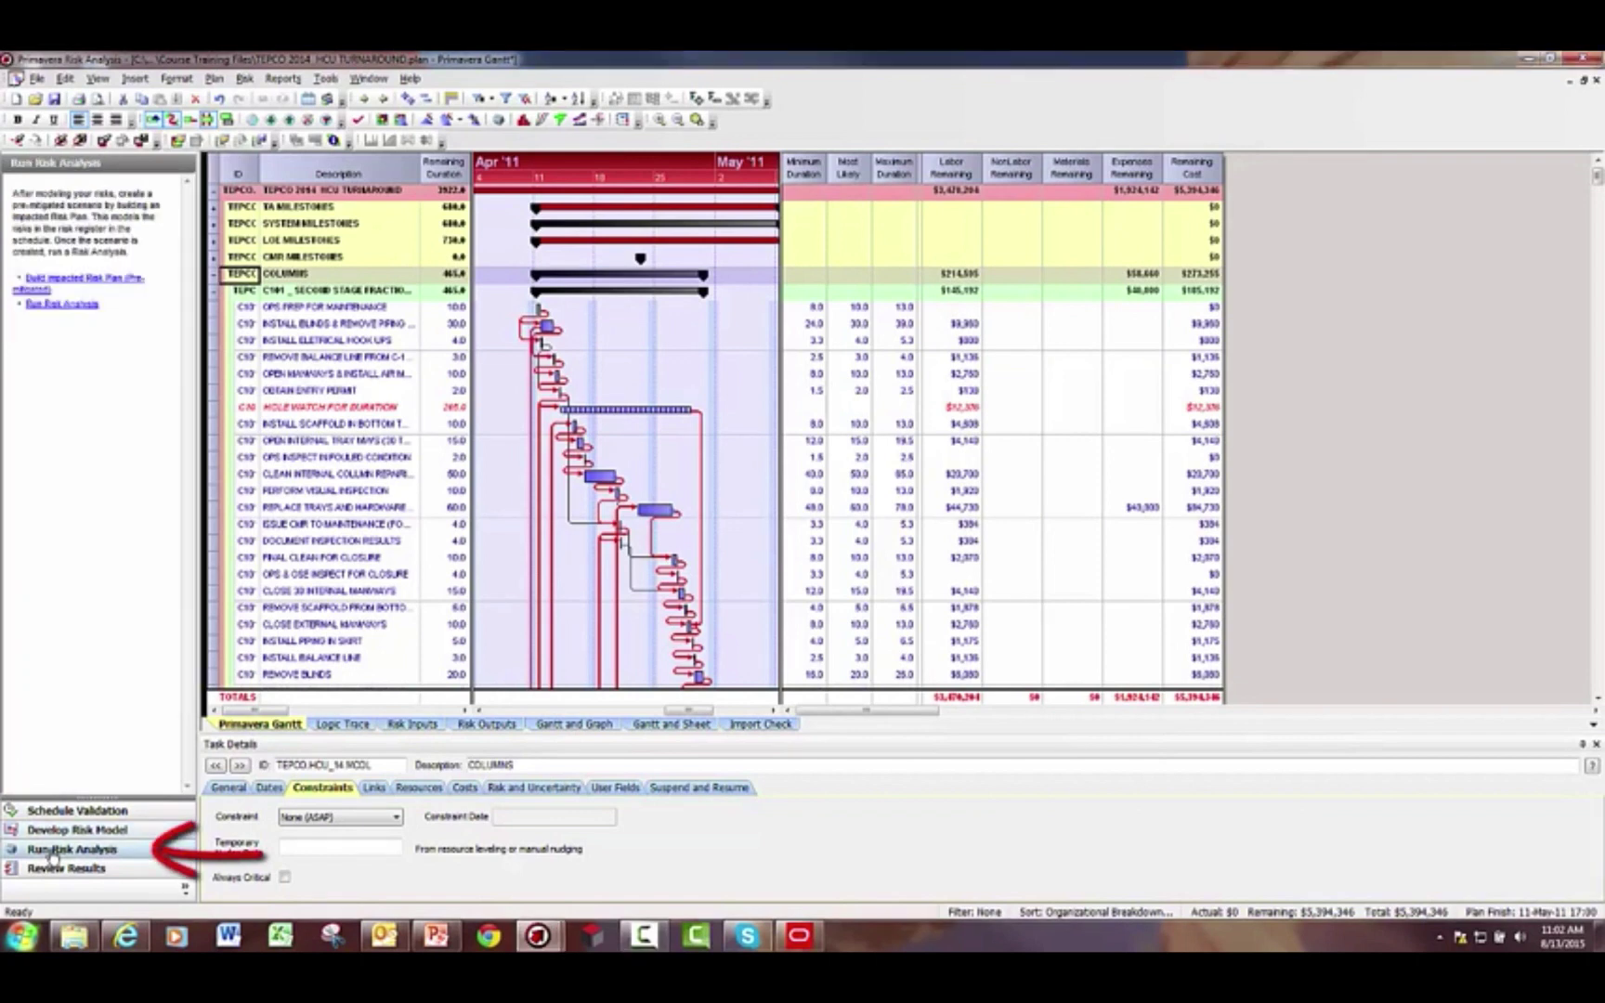
pyautogui.click(61, 305)
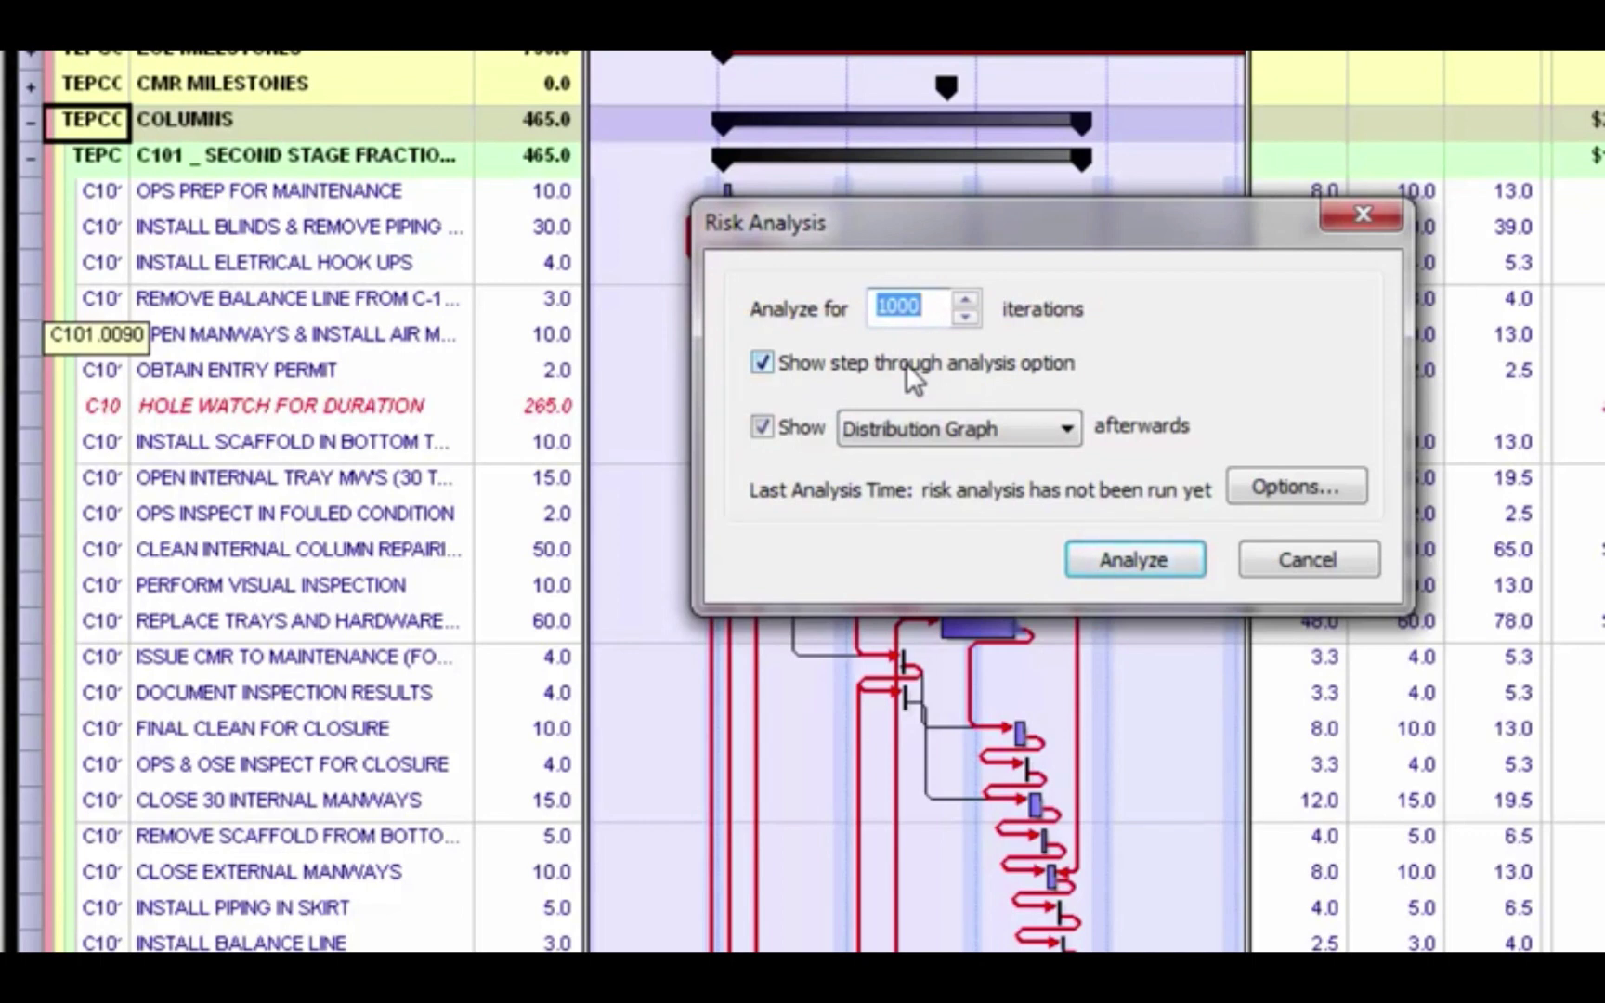
pyautogui.click(936, 419)
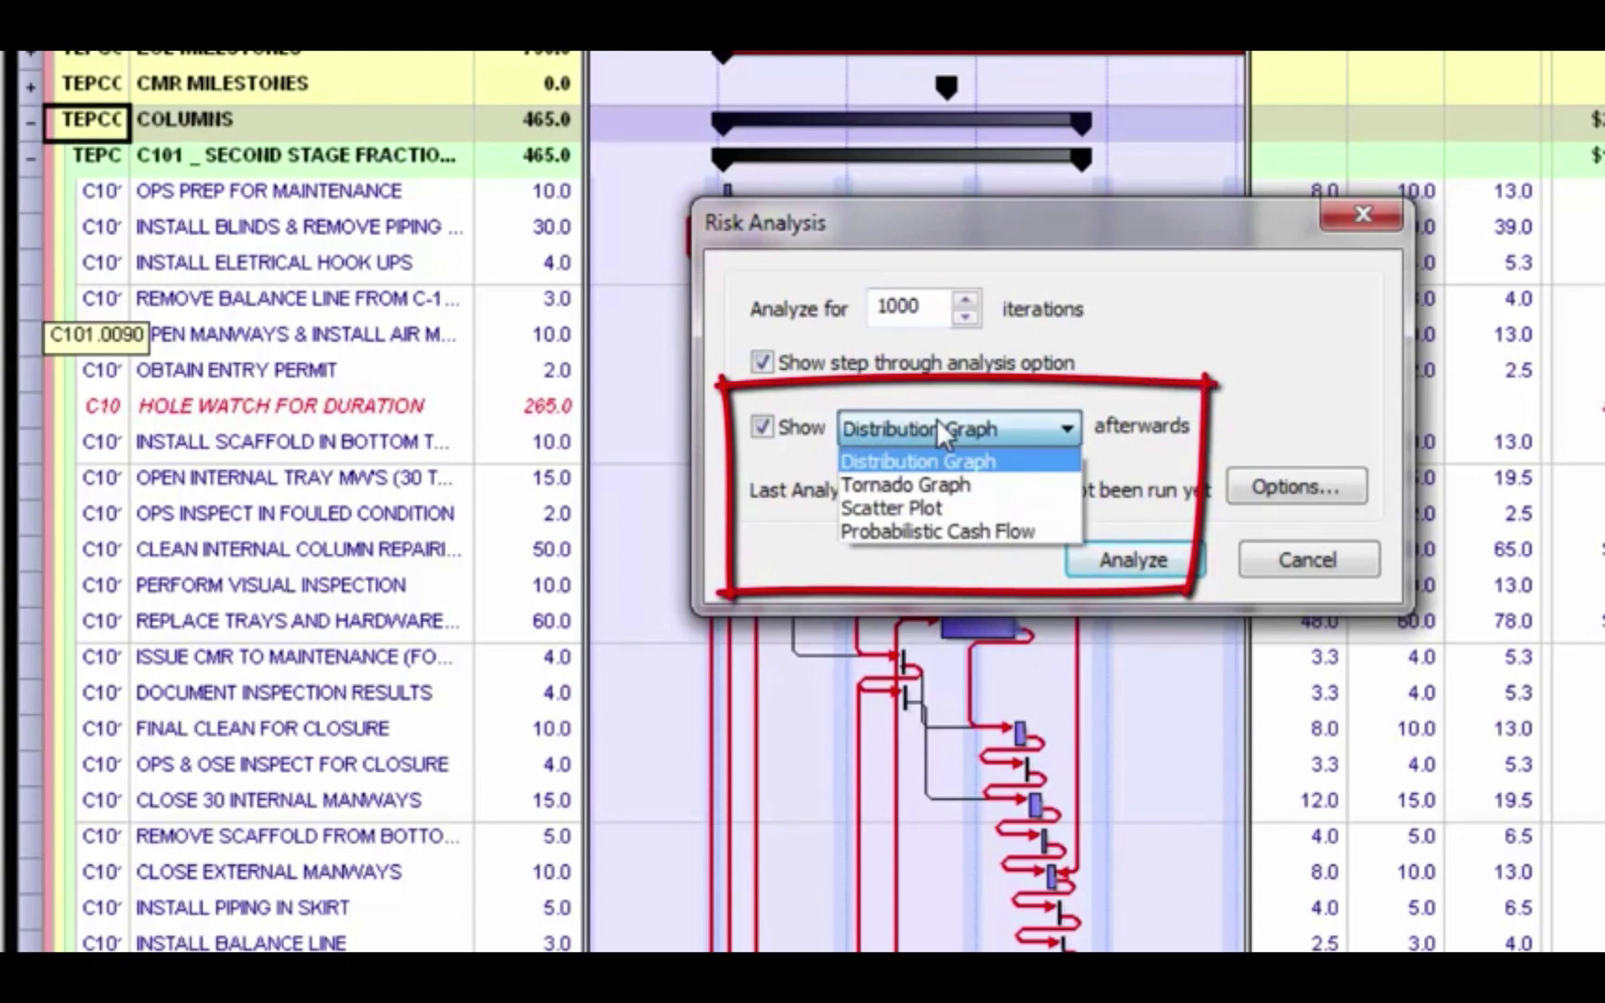
pyautogui.click(936, 419)
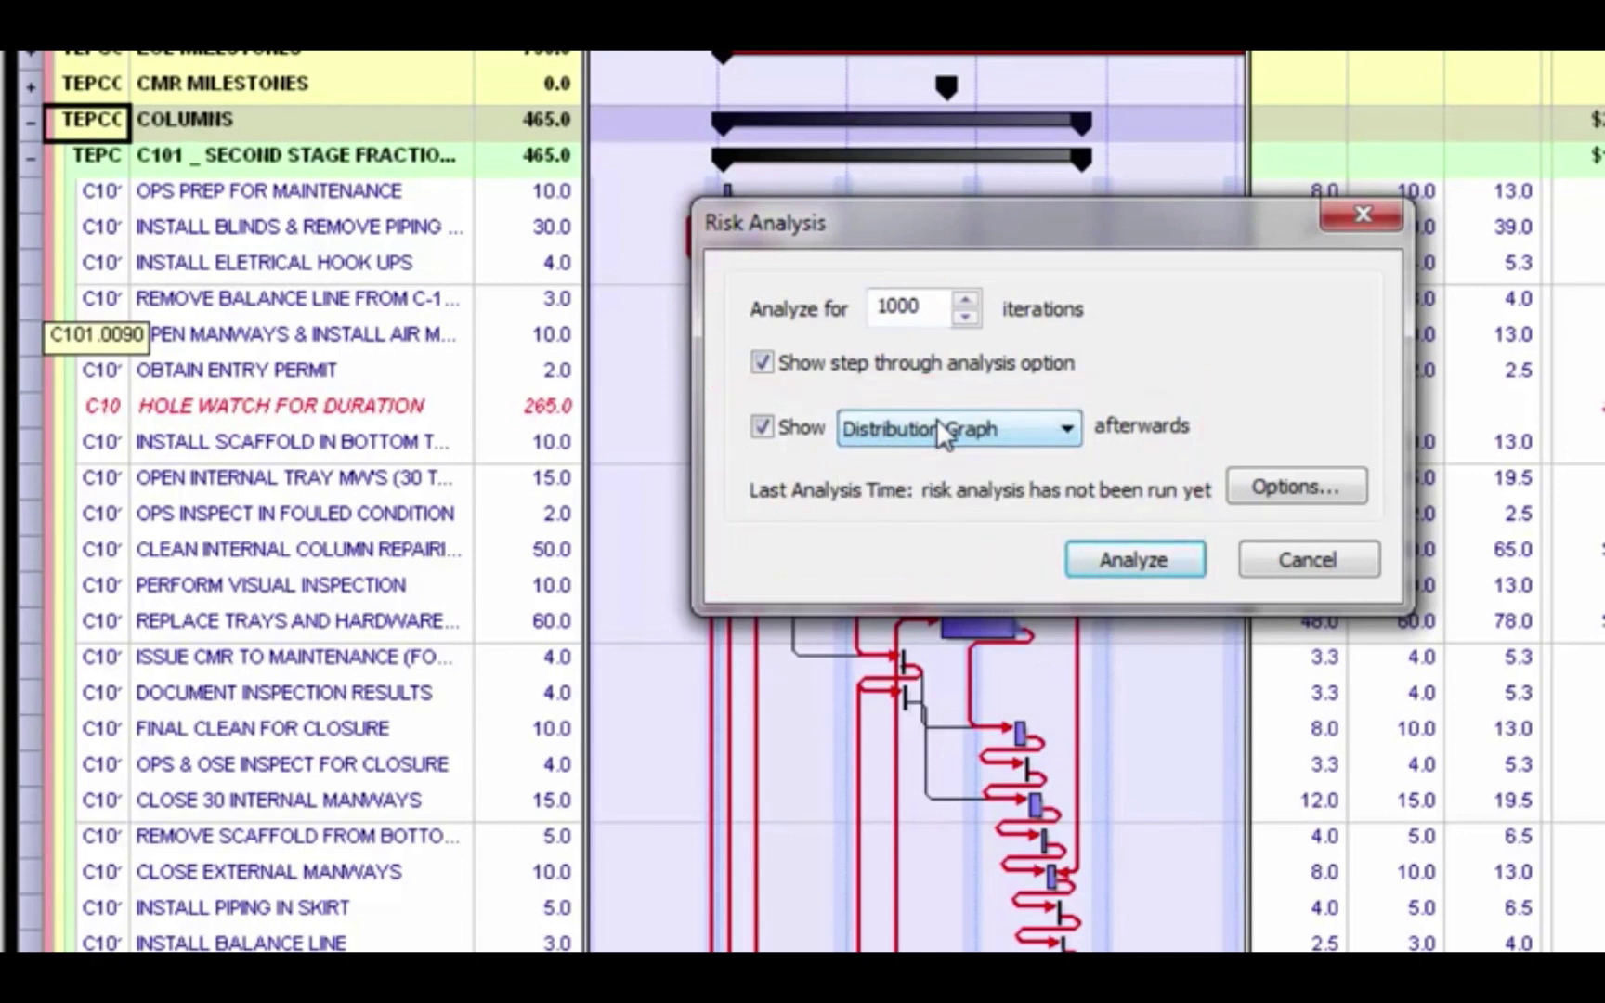
pyautogui.click(1176, 559)
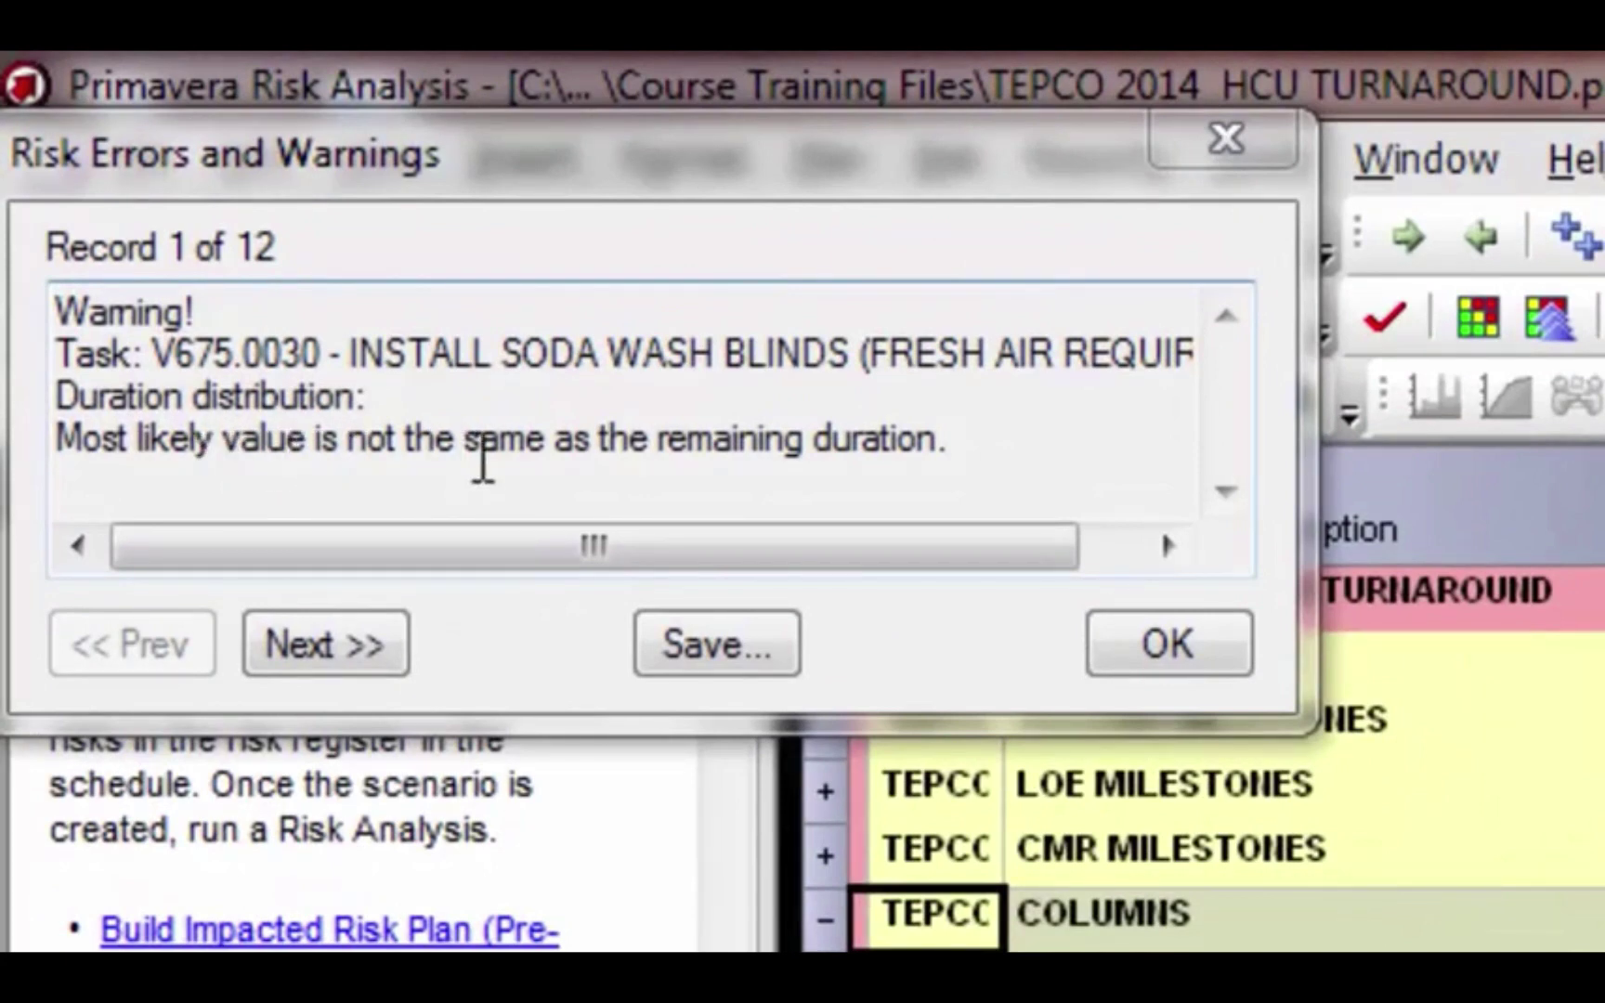
# - Review the first five duration distribution warnings and accept them to continue the risk analysis
pyautogui.click(346, 634)
pyautogui.click(346, 634)
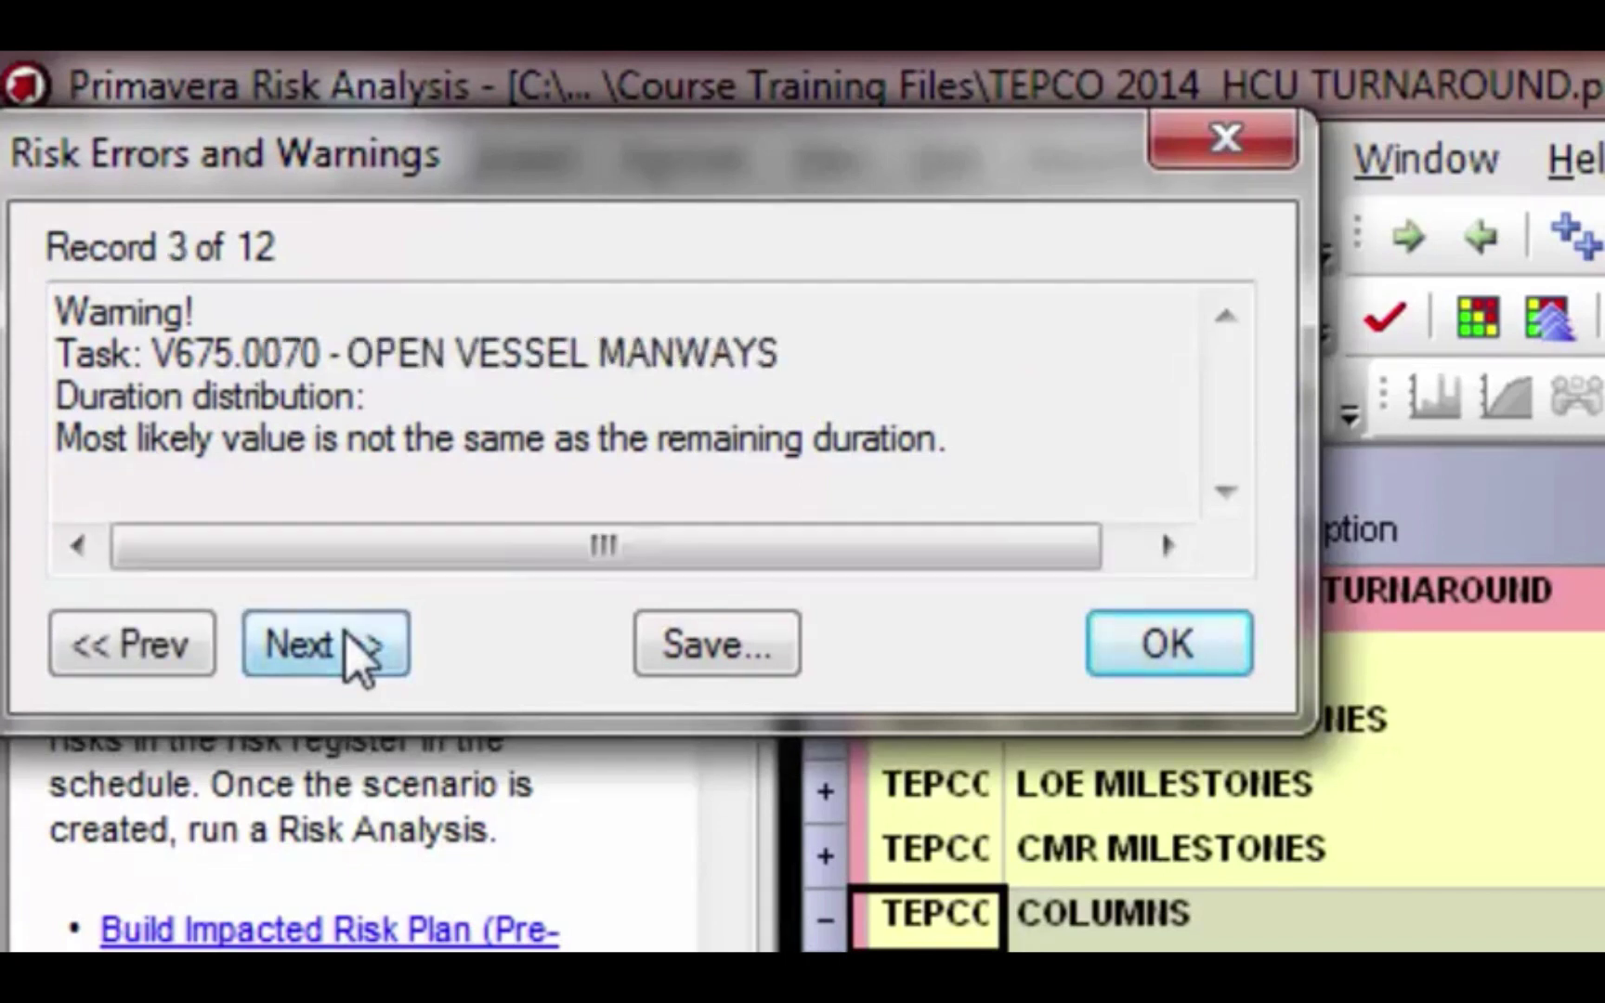
pyautogui.click(346, 634)
pyautogui.click(358, 651)
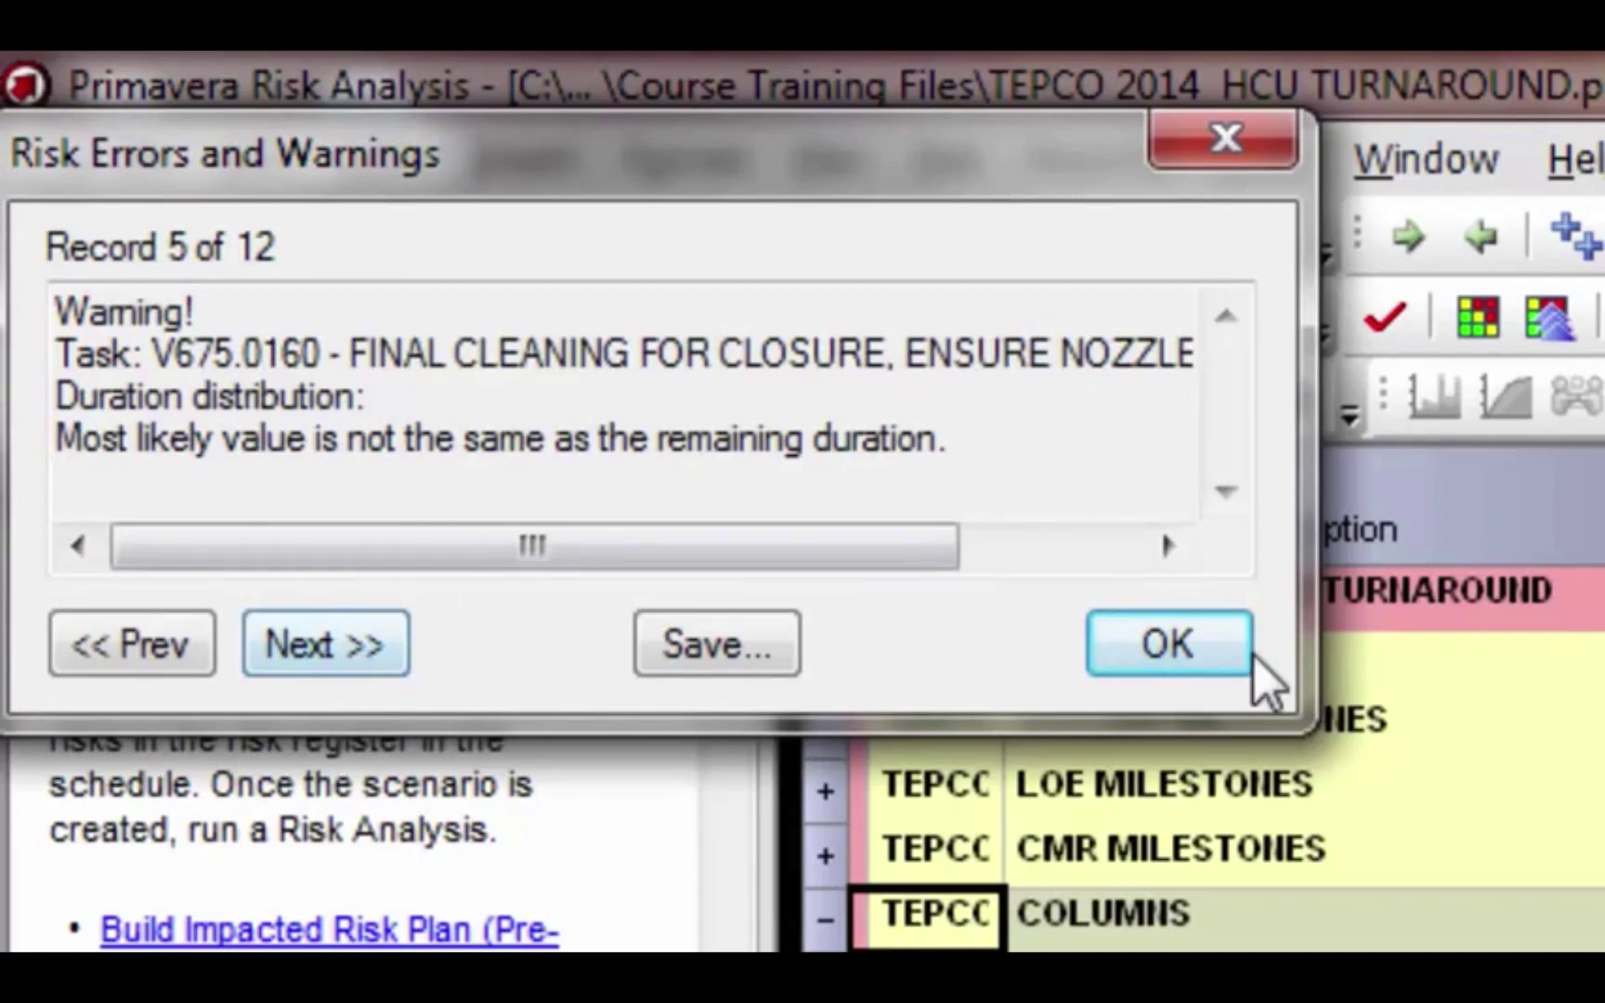
pyautogui.click(1169, 645)
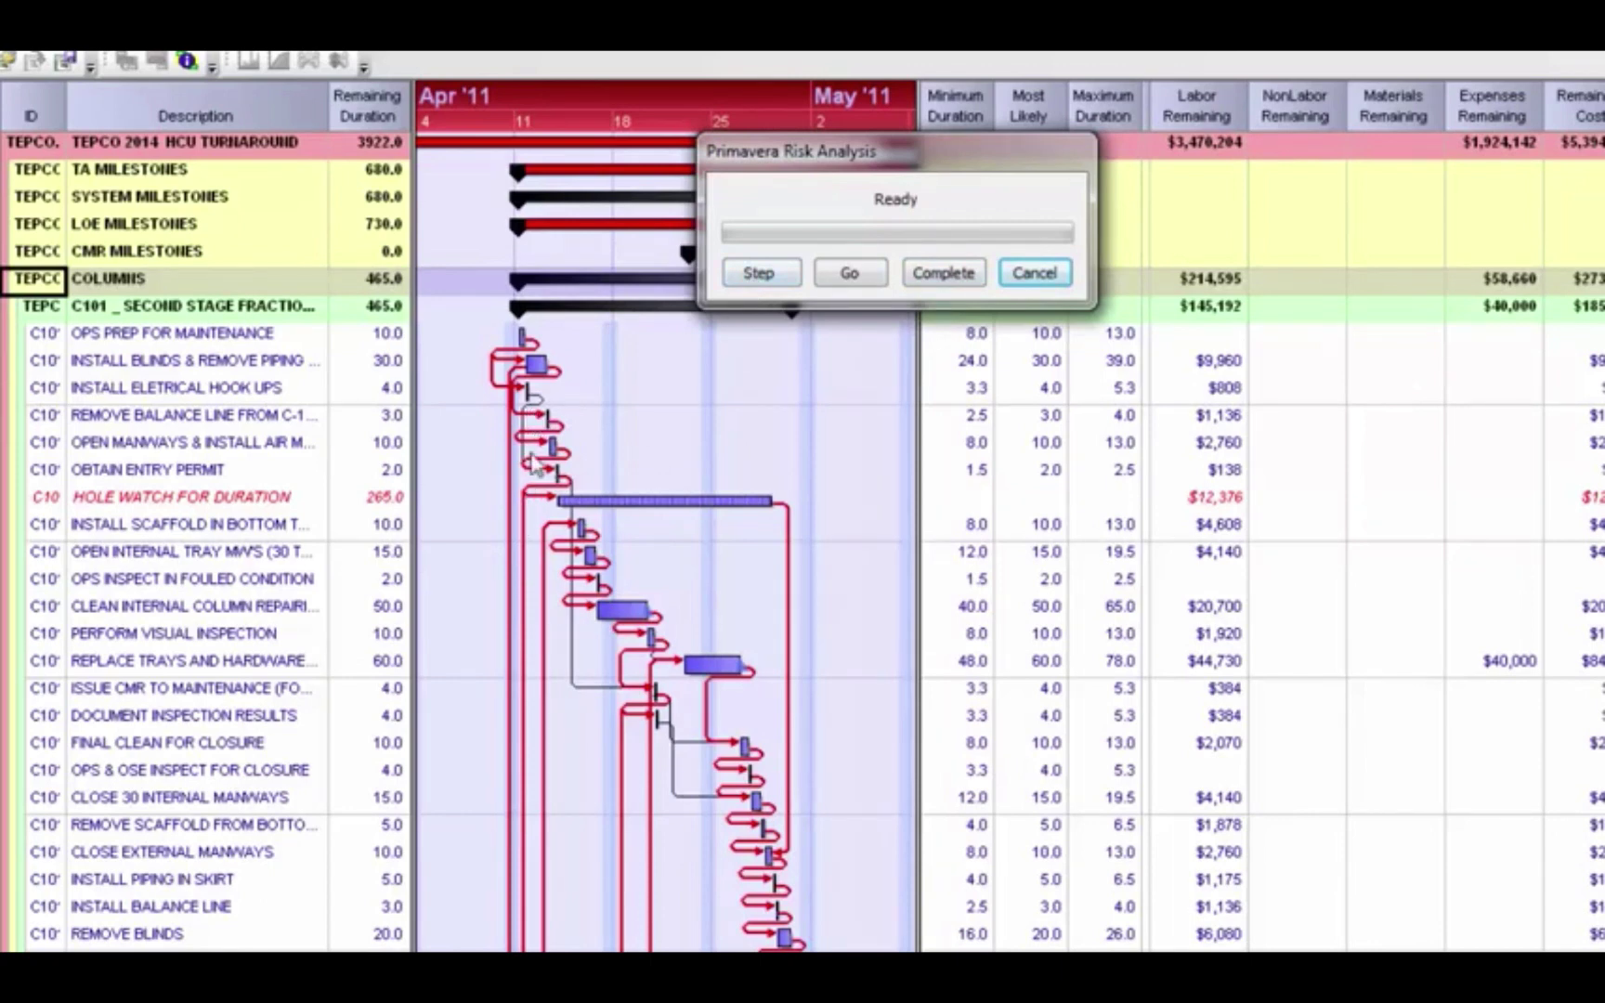
# - Step through the first 13 iterations of the risk analysis individually and run the rest of the 1000 iterations to completion
pyautogui.click(777, 275)
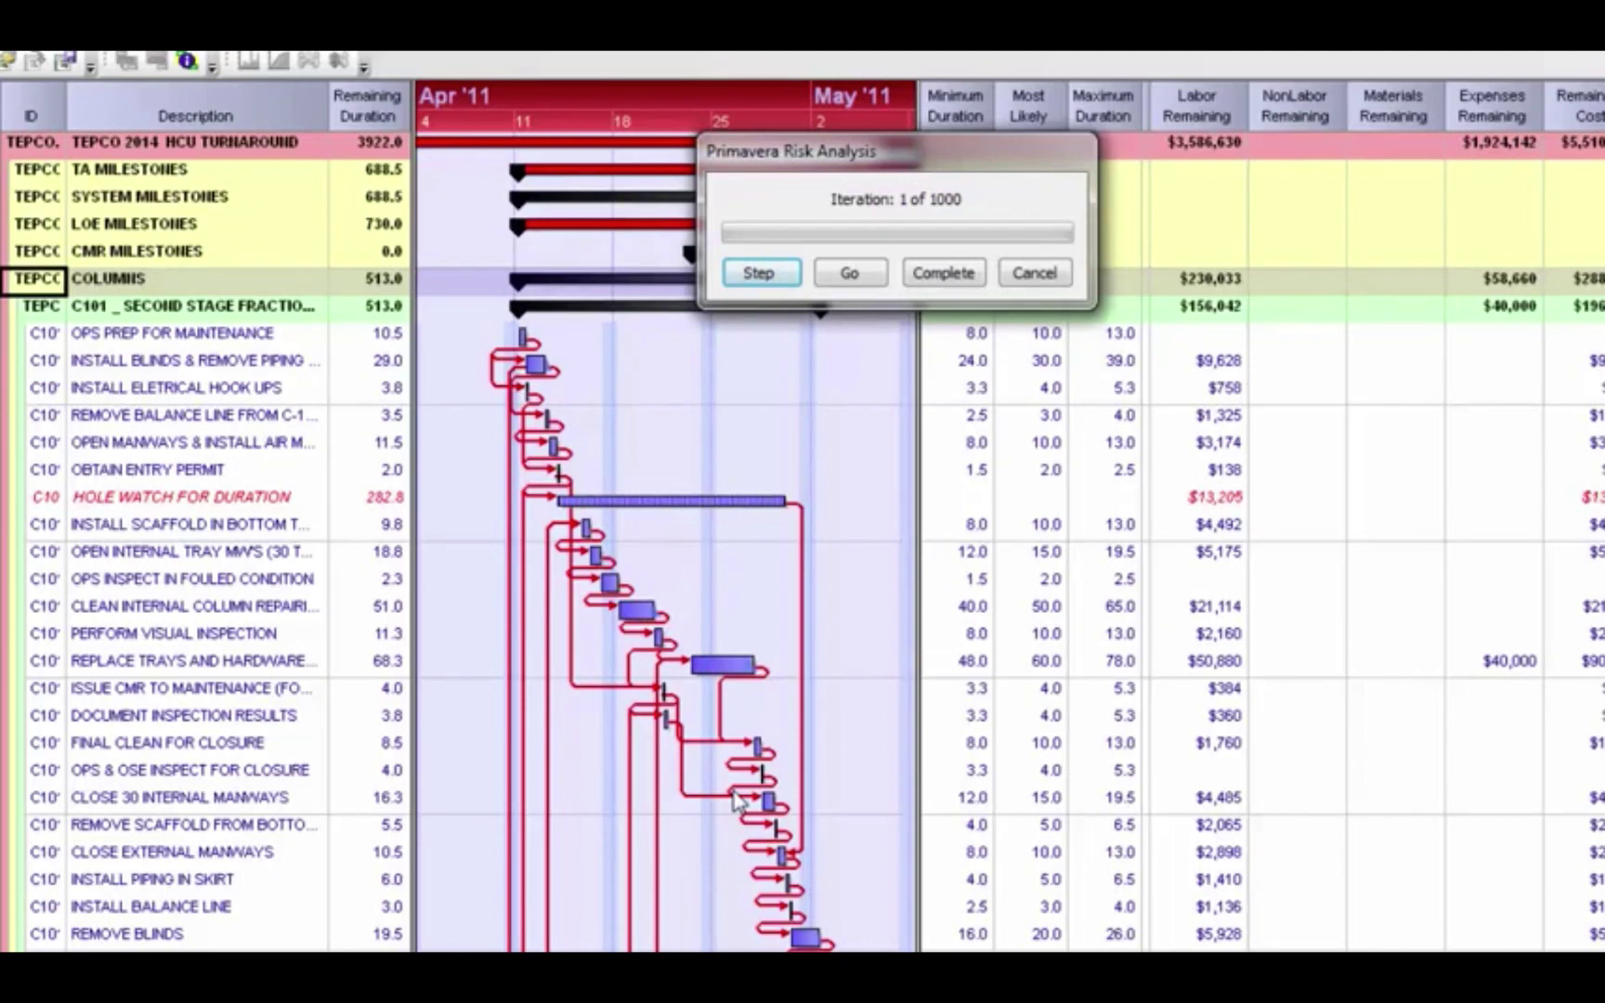
pyautogui.click(760, 272)
pyautogui.click(760, 272)
pyautogui.click(762, 275)
pyautogui.click(765, 280)
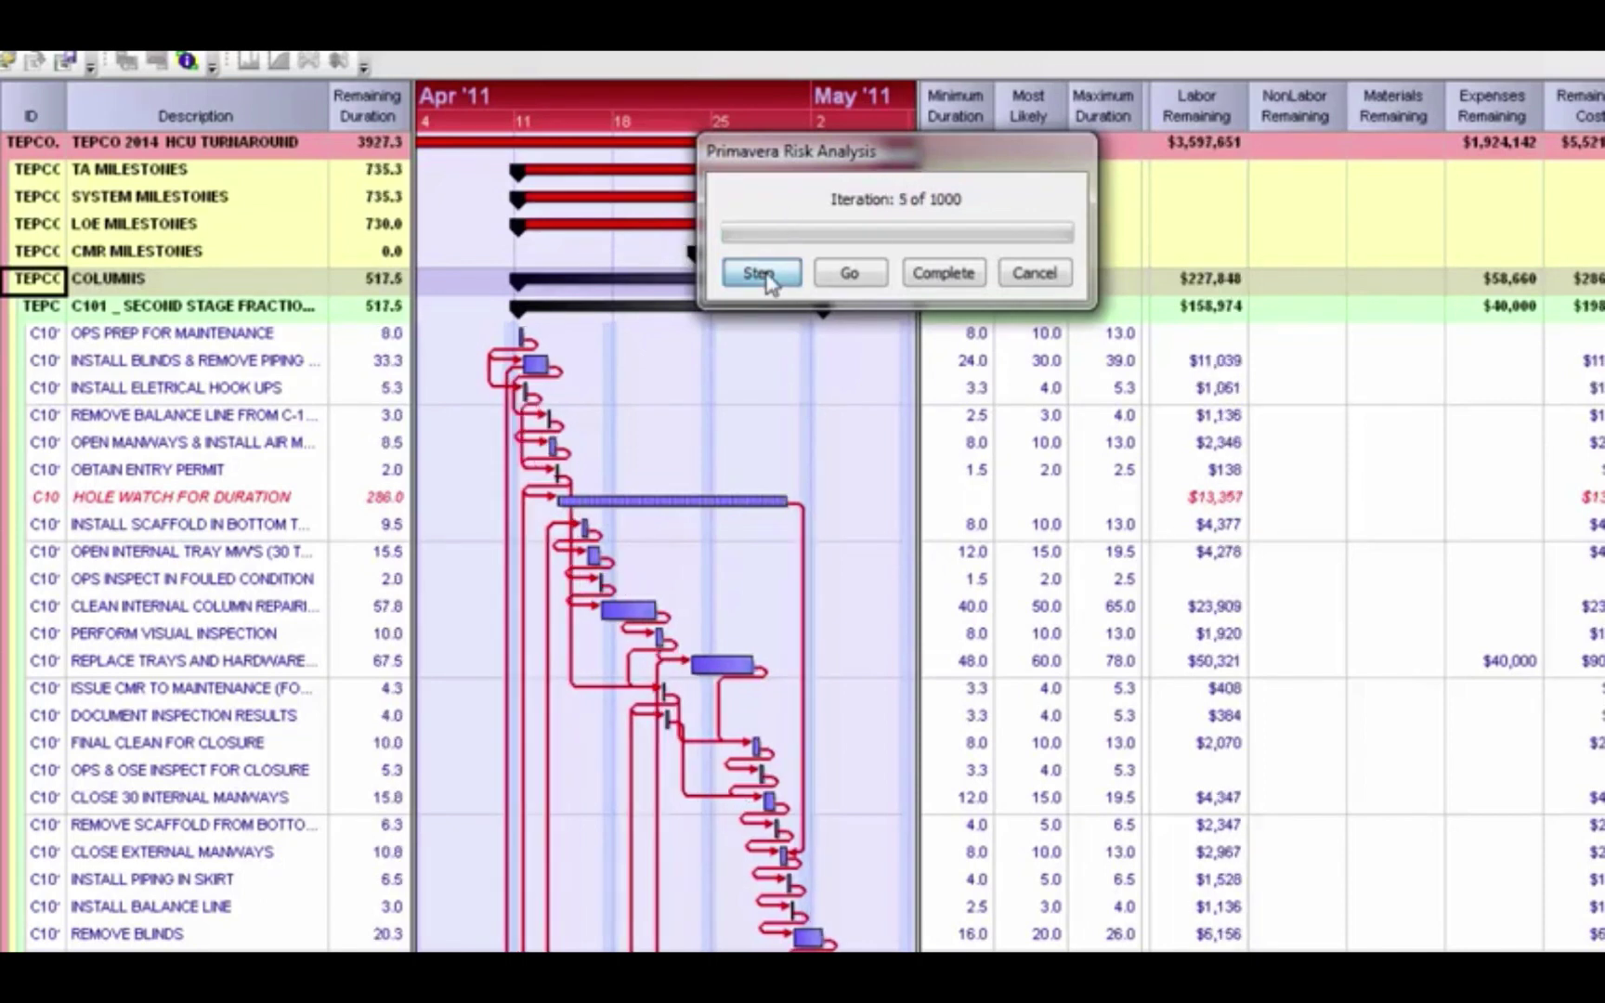
pyautogui.click(766, 278)
pyautogui.click(766, 279)
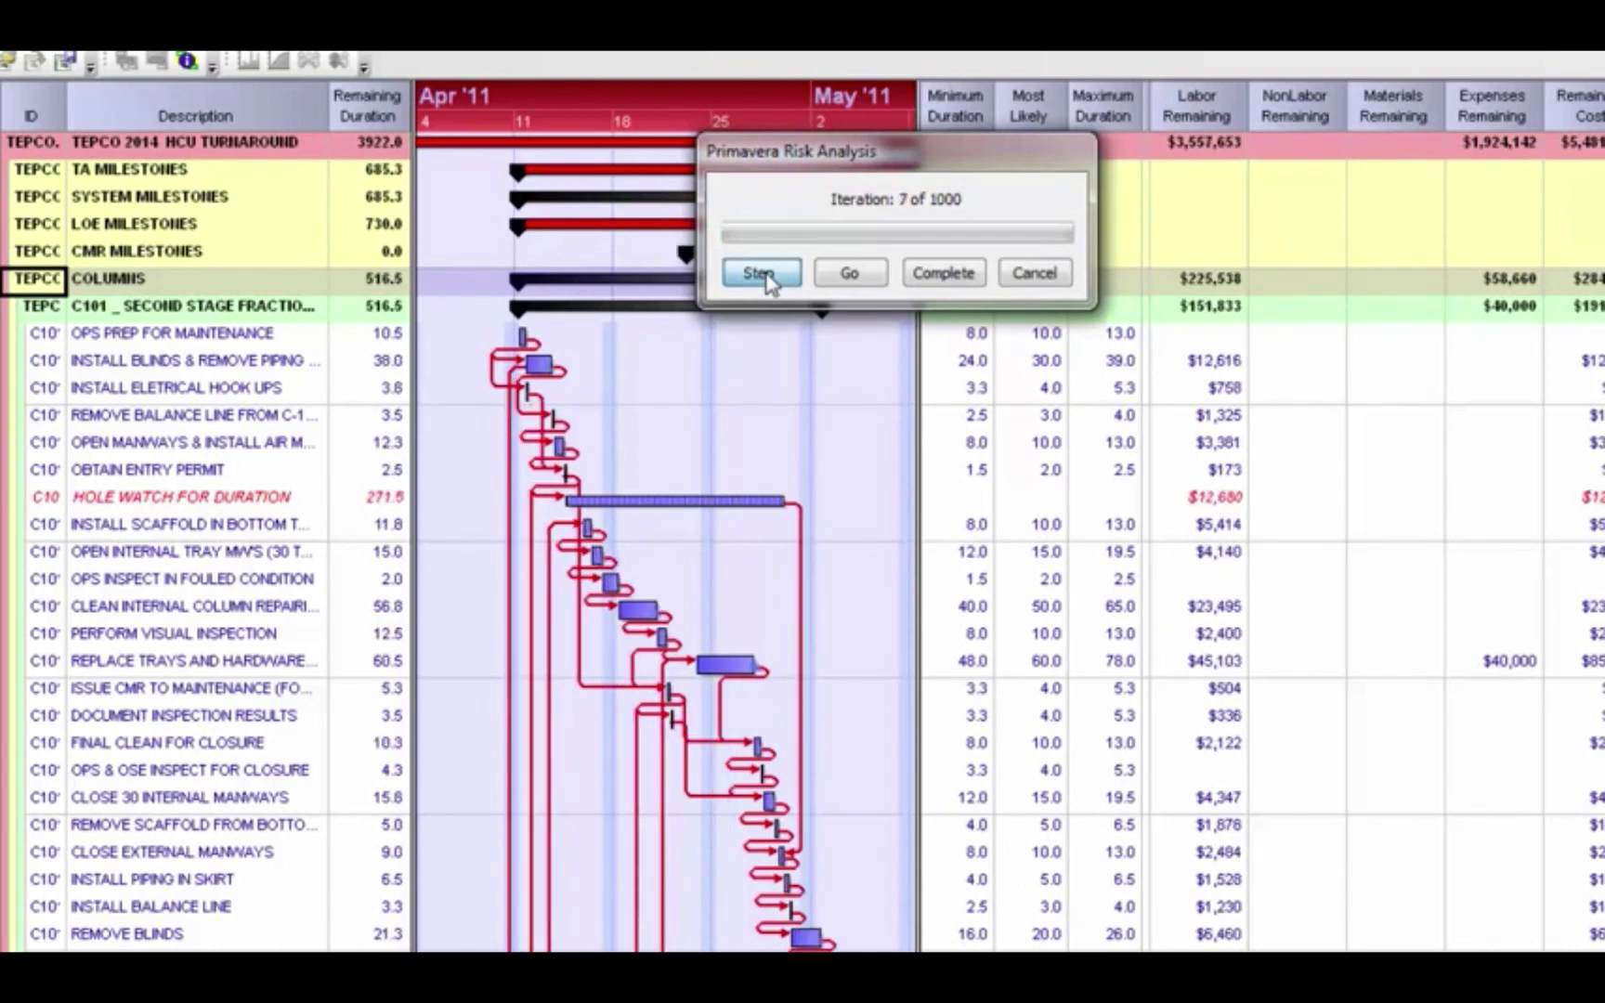
pyautogui.click(764, 276)
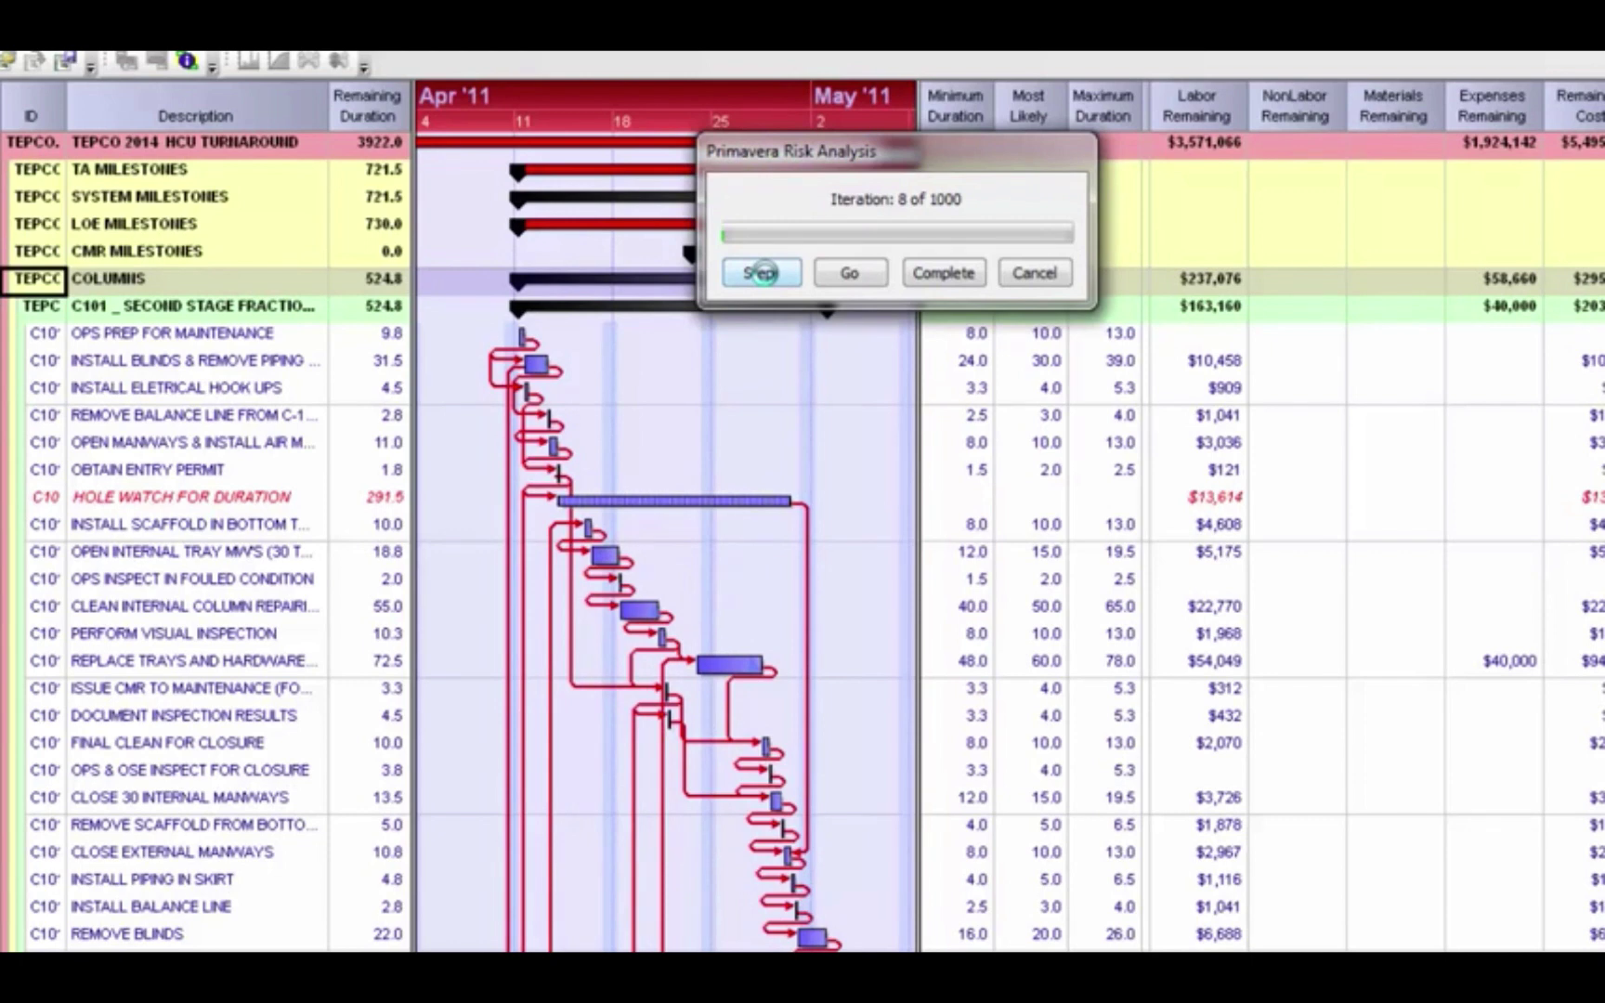
pyautogui.click(762, 275)
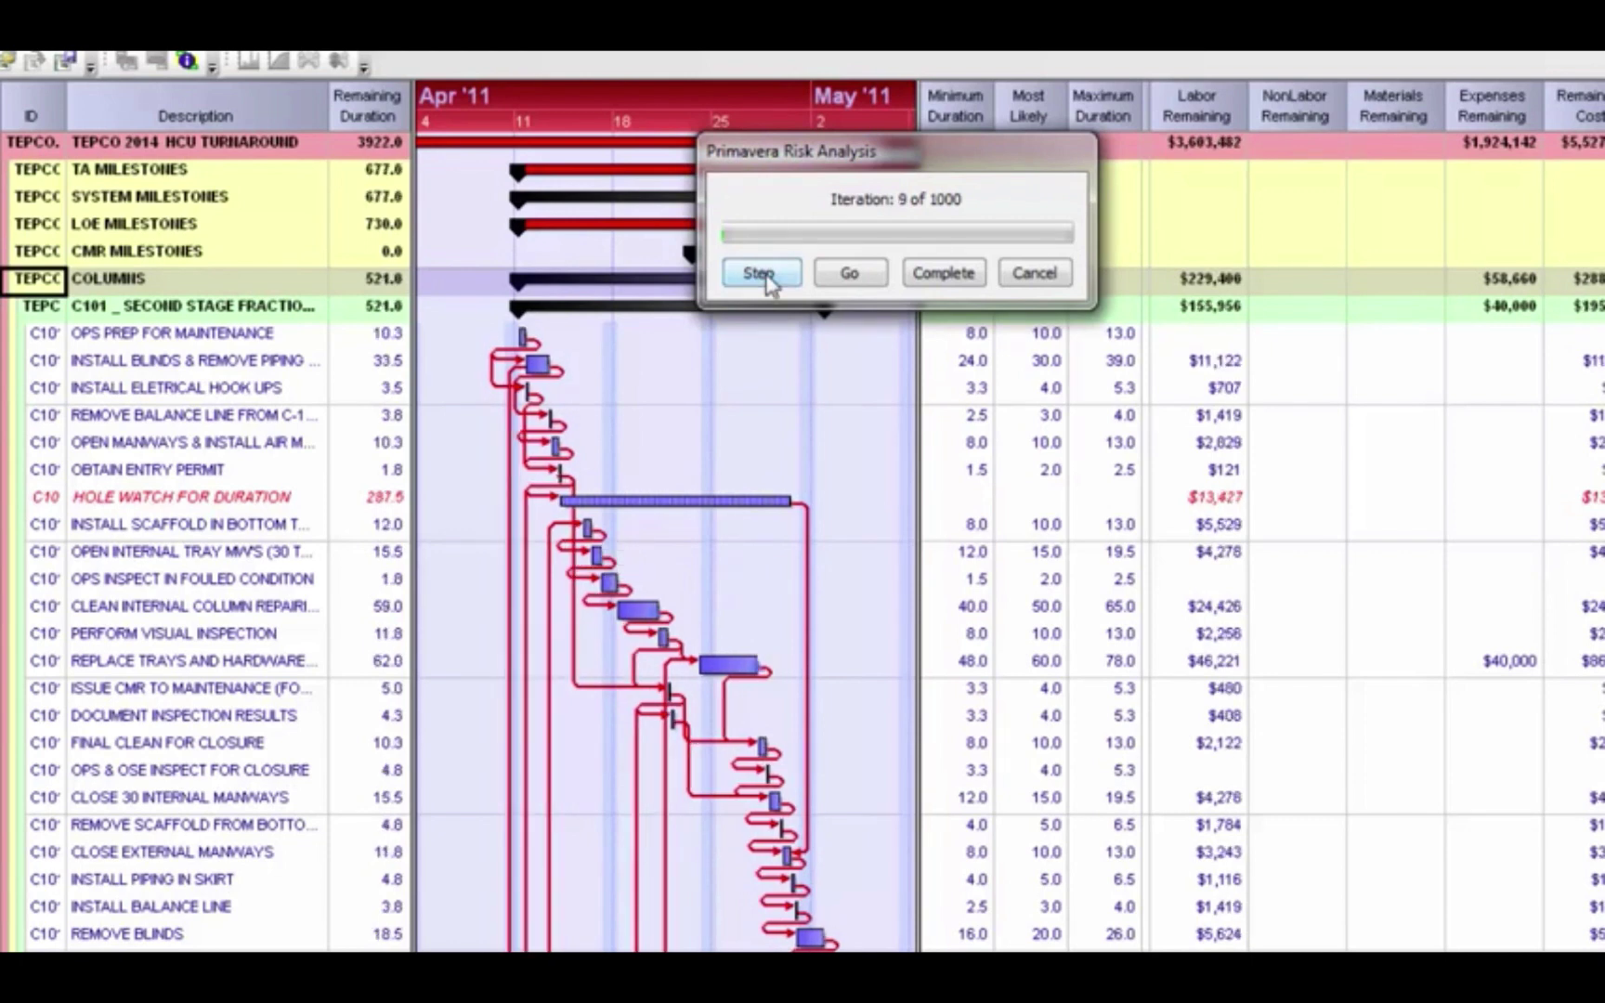
pyautogui.click(767, 281)
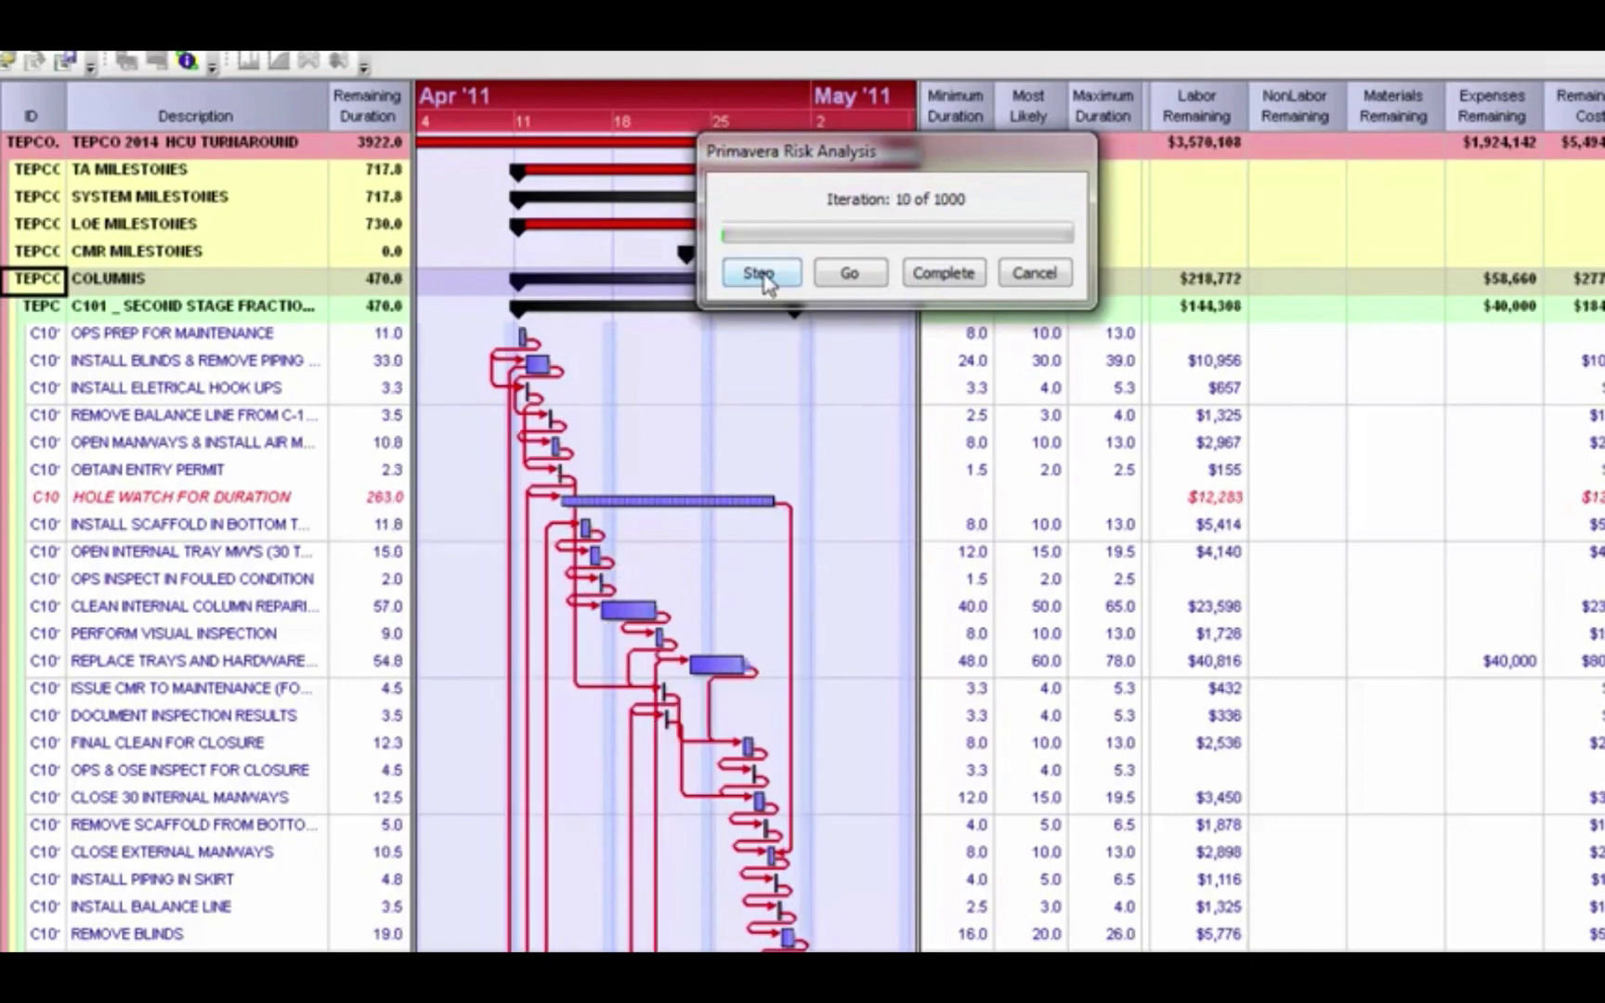
pyautogui.click(766, 281)
pyautogui.click(765, 281)
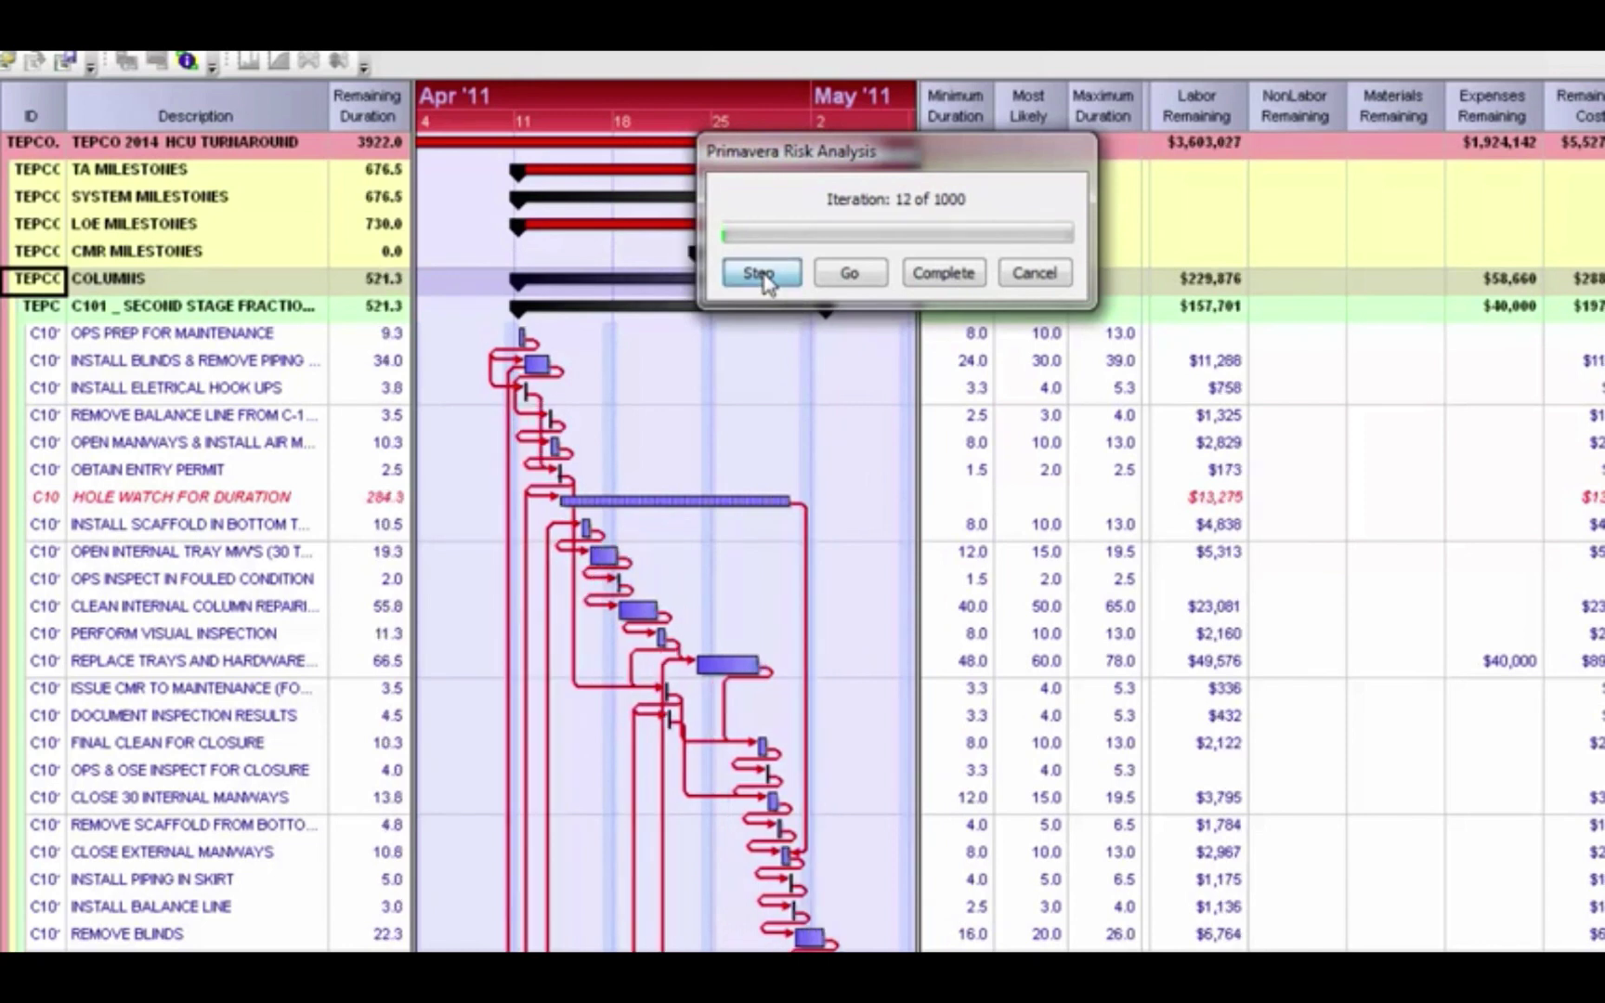
pyautogui.click(760, 275)
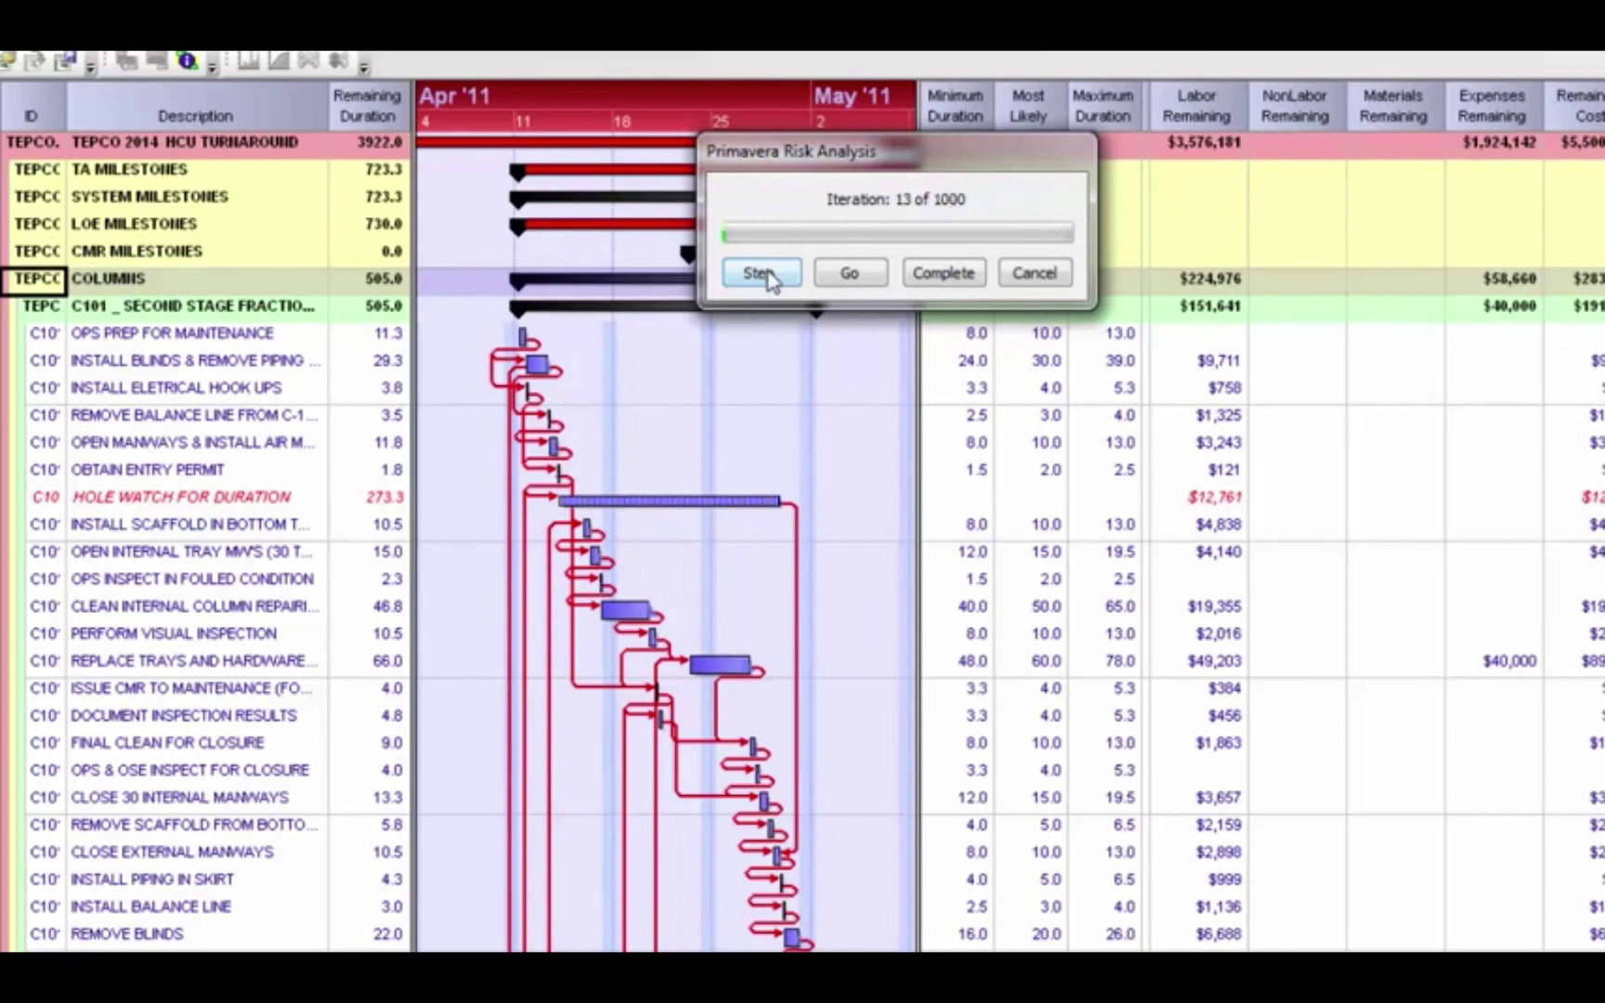
pyautogui.click(964, 274)
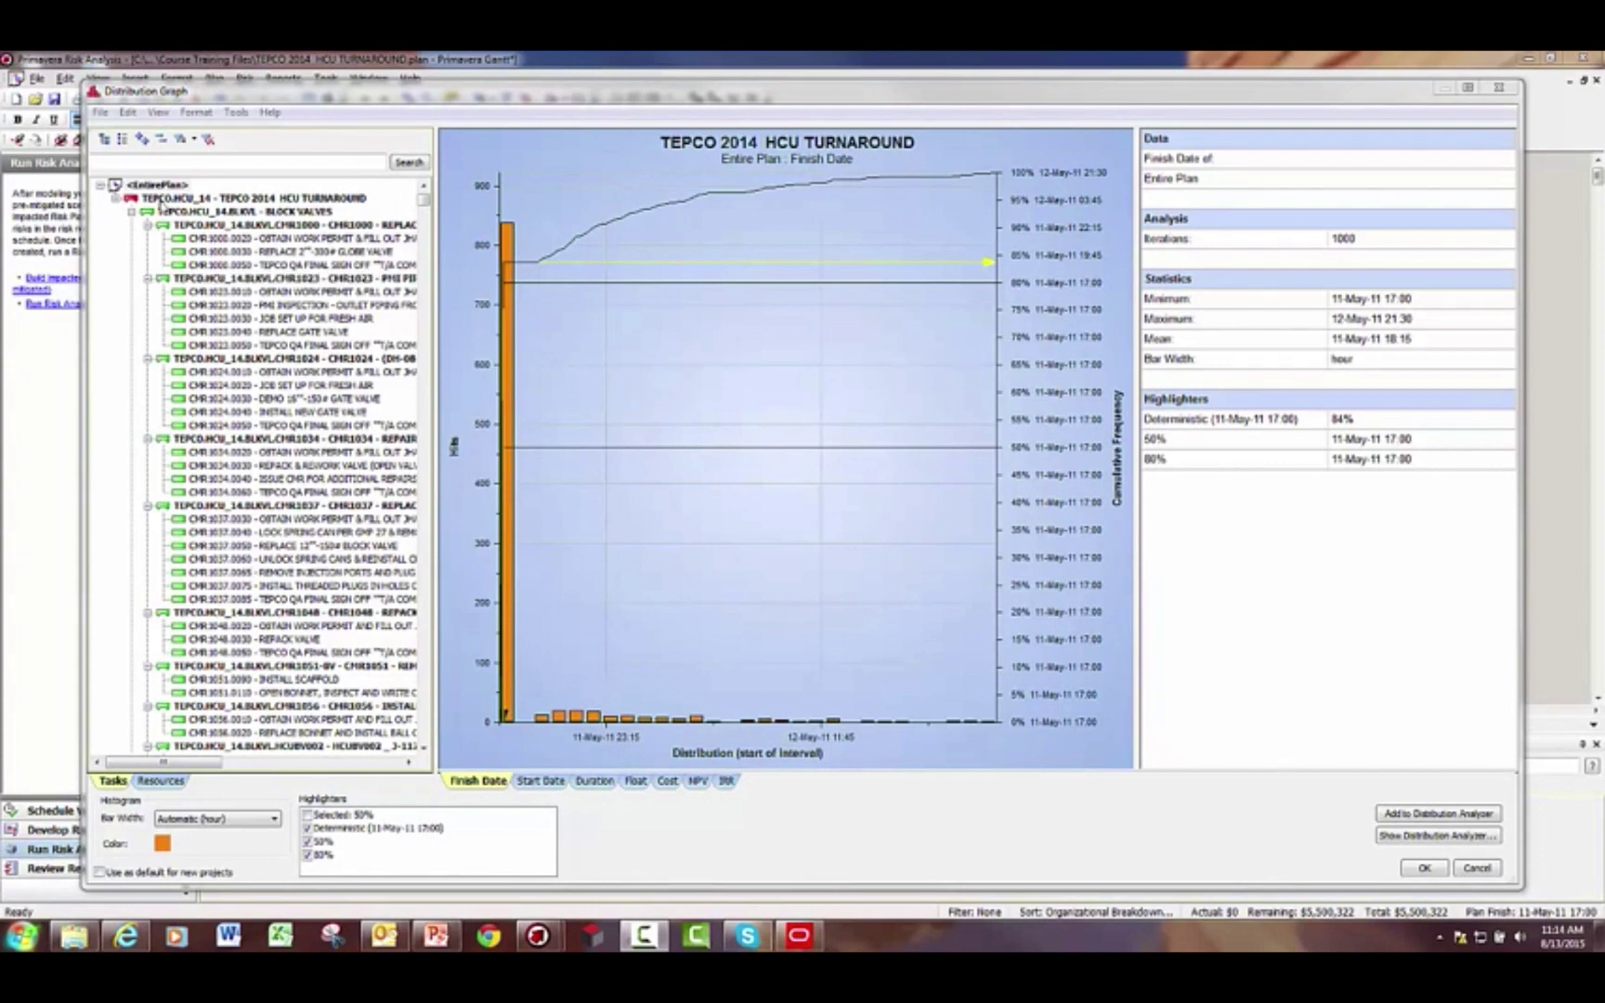
# - Search the distribution graph's tasks for "finish" and display the finish date distribution of MM.HCU.006 - TURNAROUND FINISH MILESTONE
pyautogui.click(162, 190)
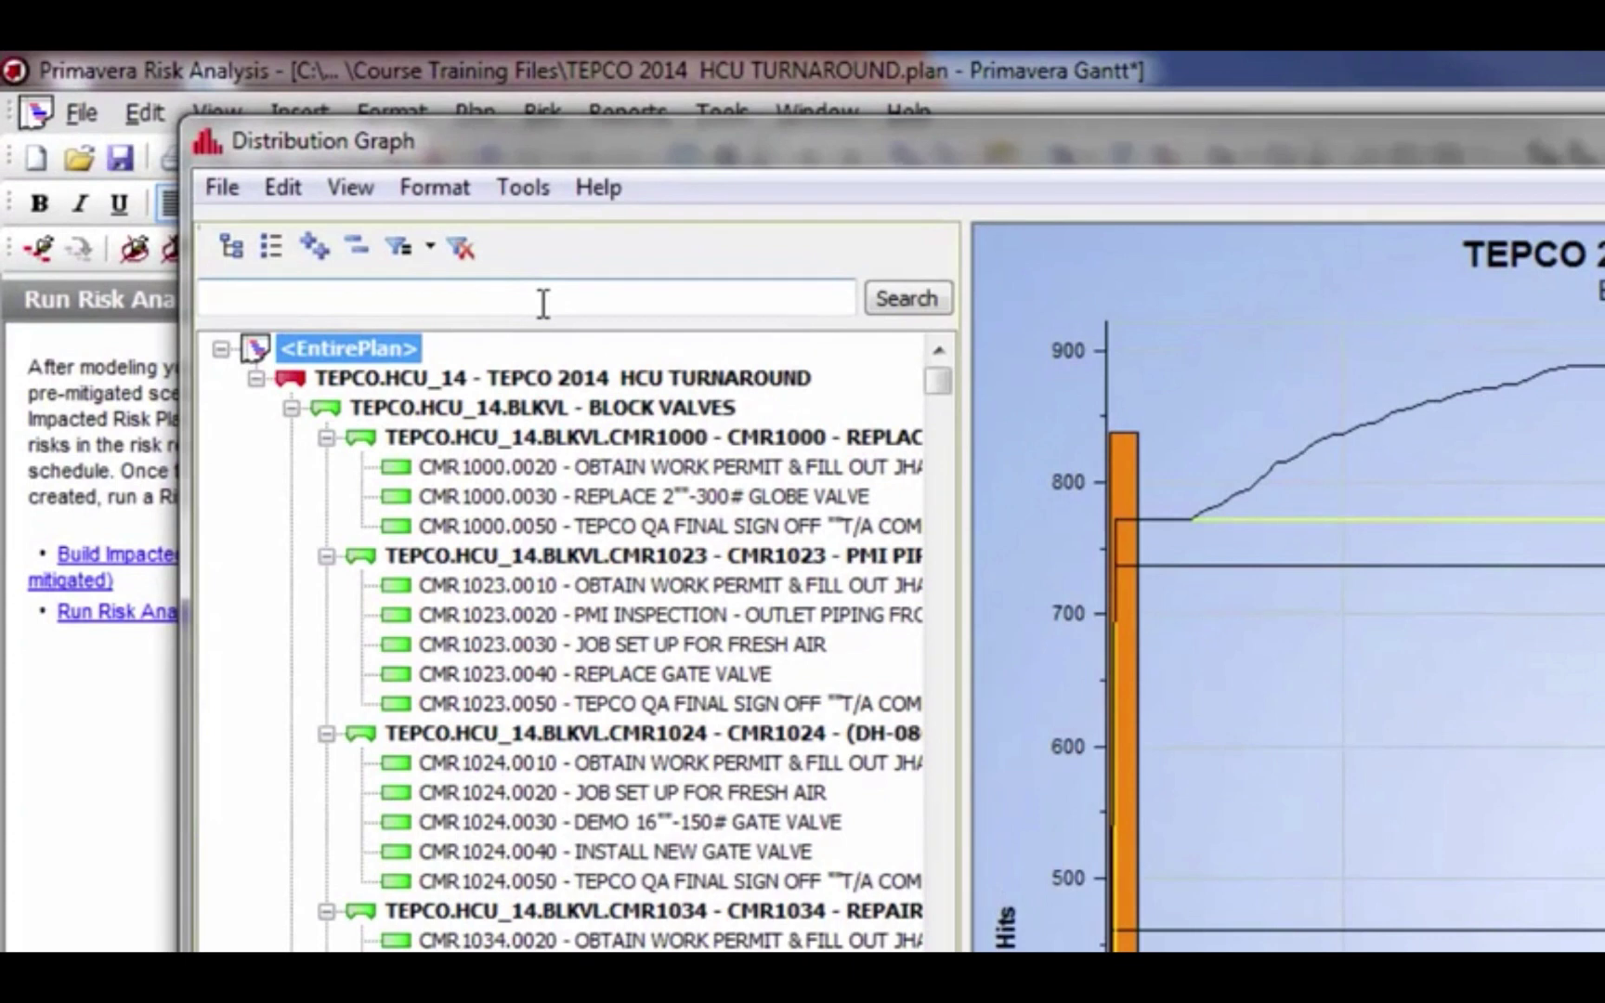
pyautogui.click(543, 304)
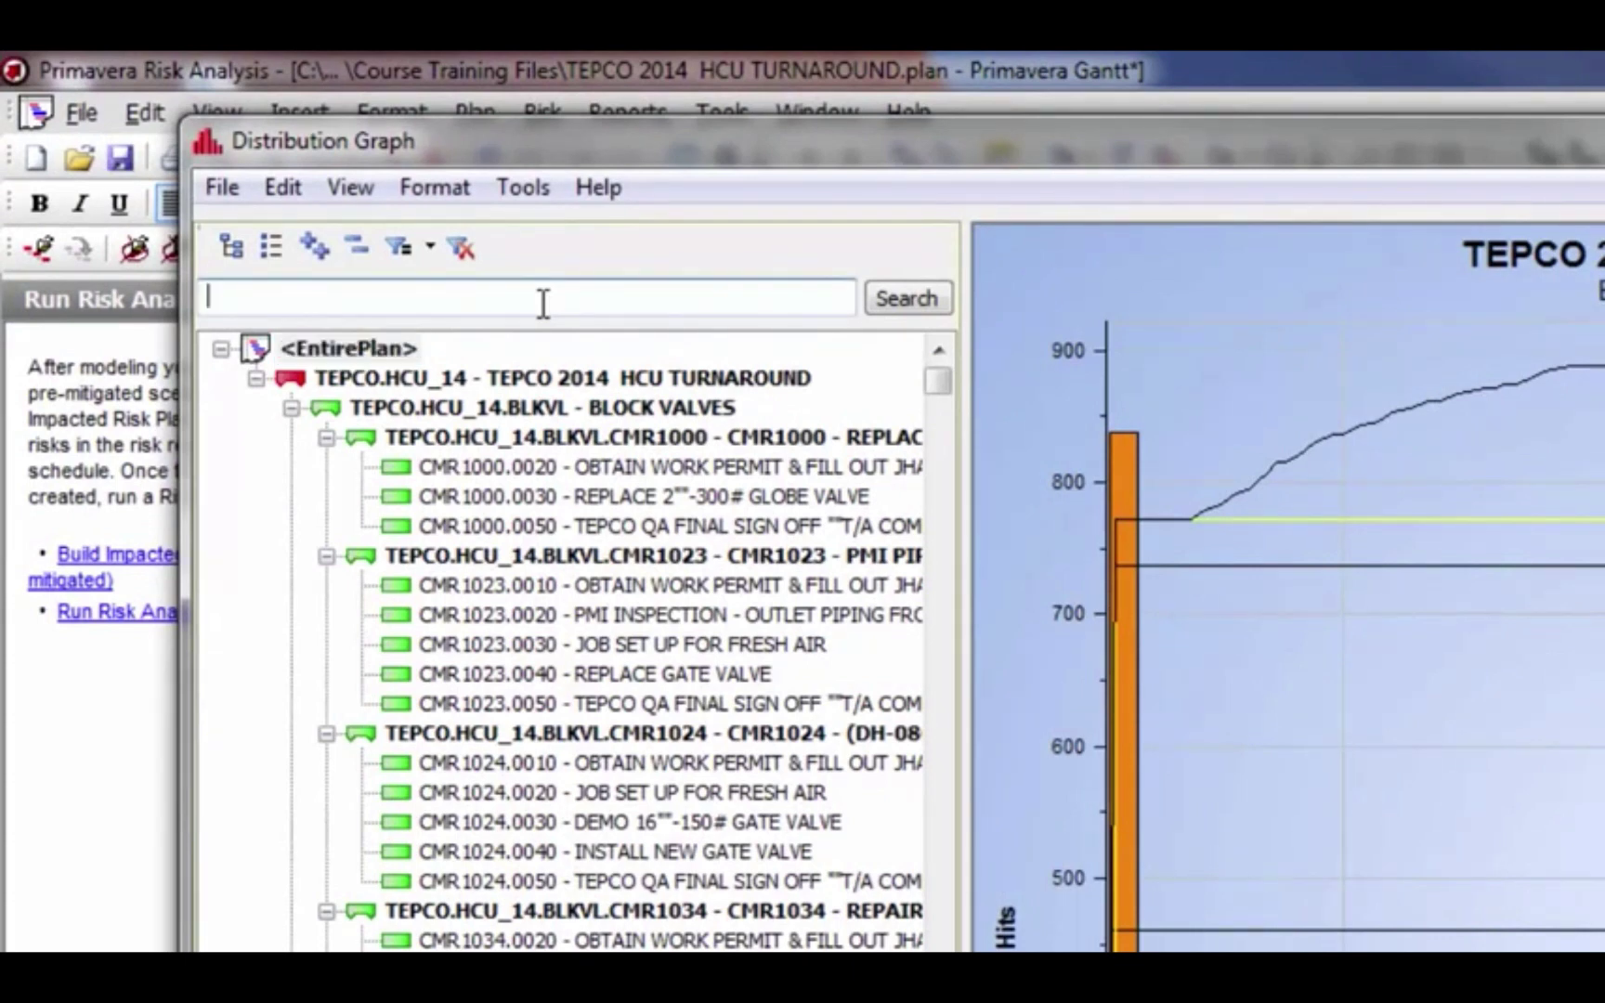
pyautogui.write('finish')
pyautogui.press('Return')
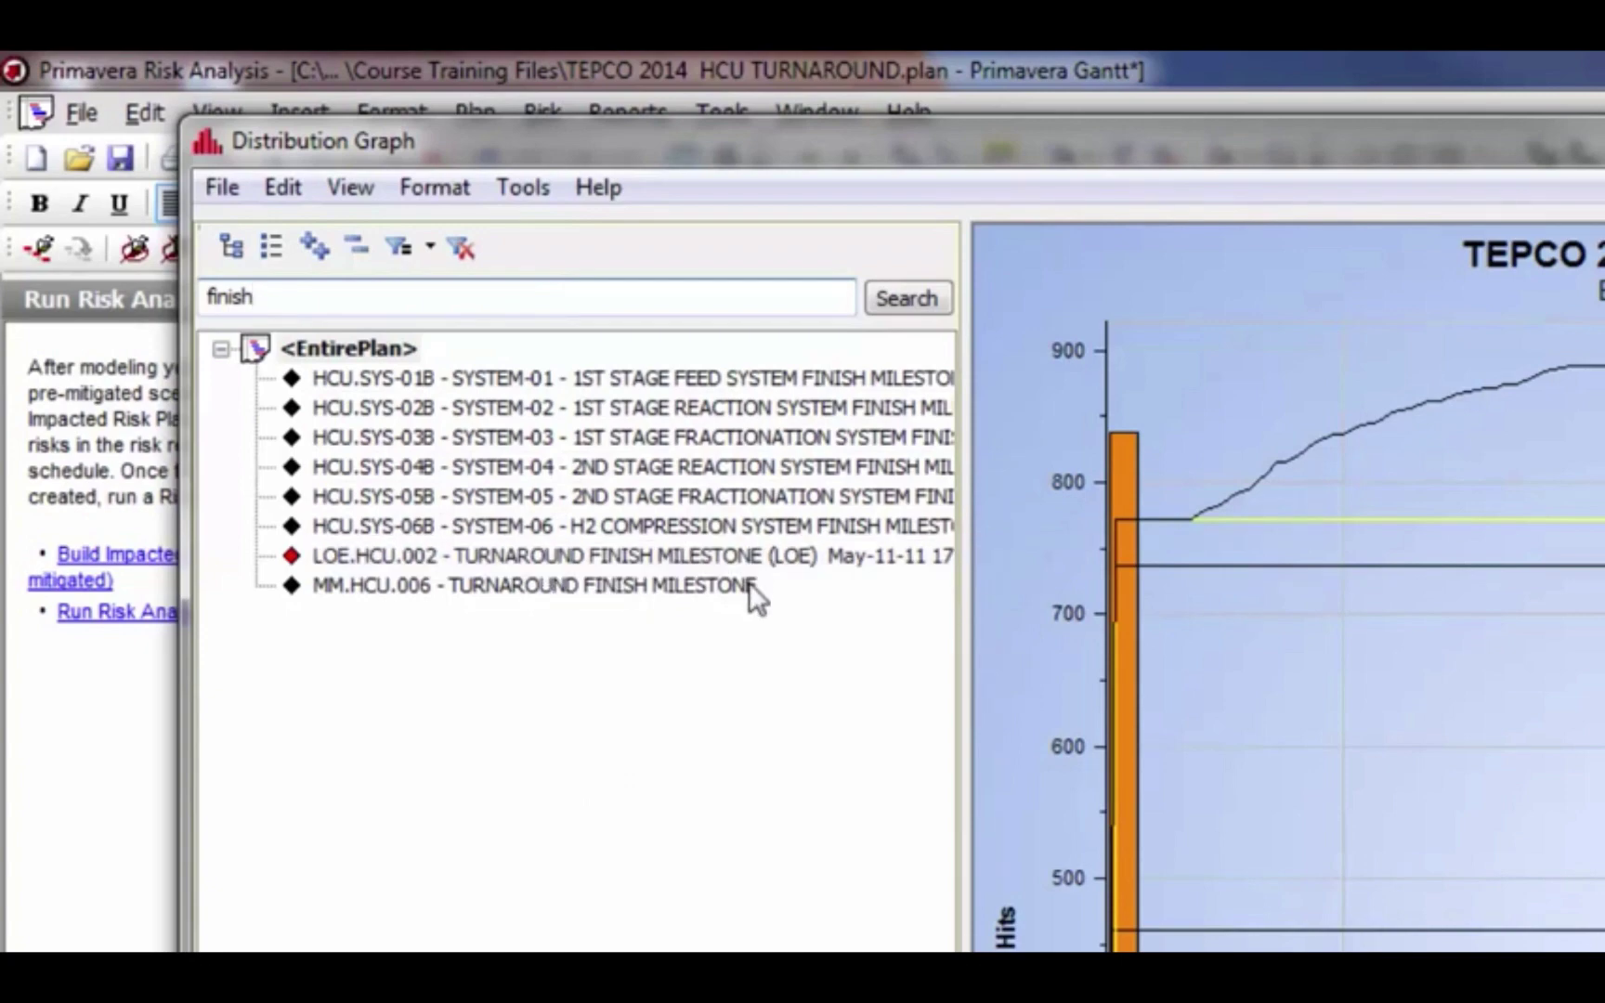
pyautogui.click(681, 588)
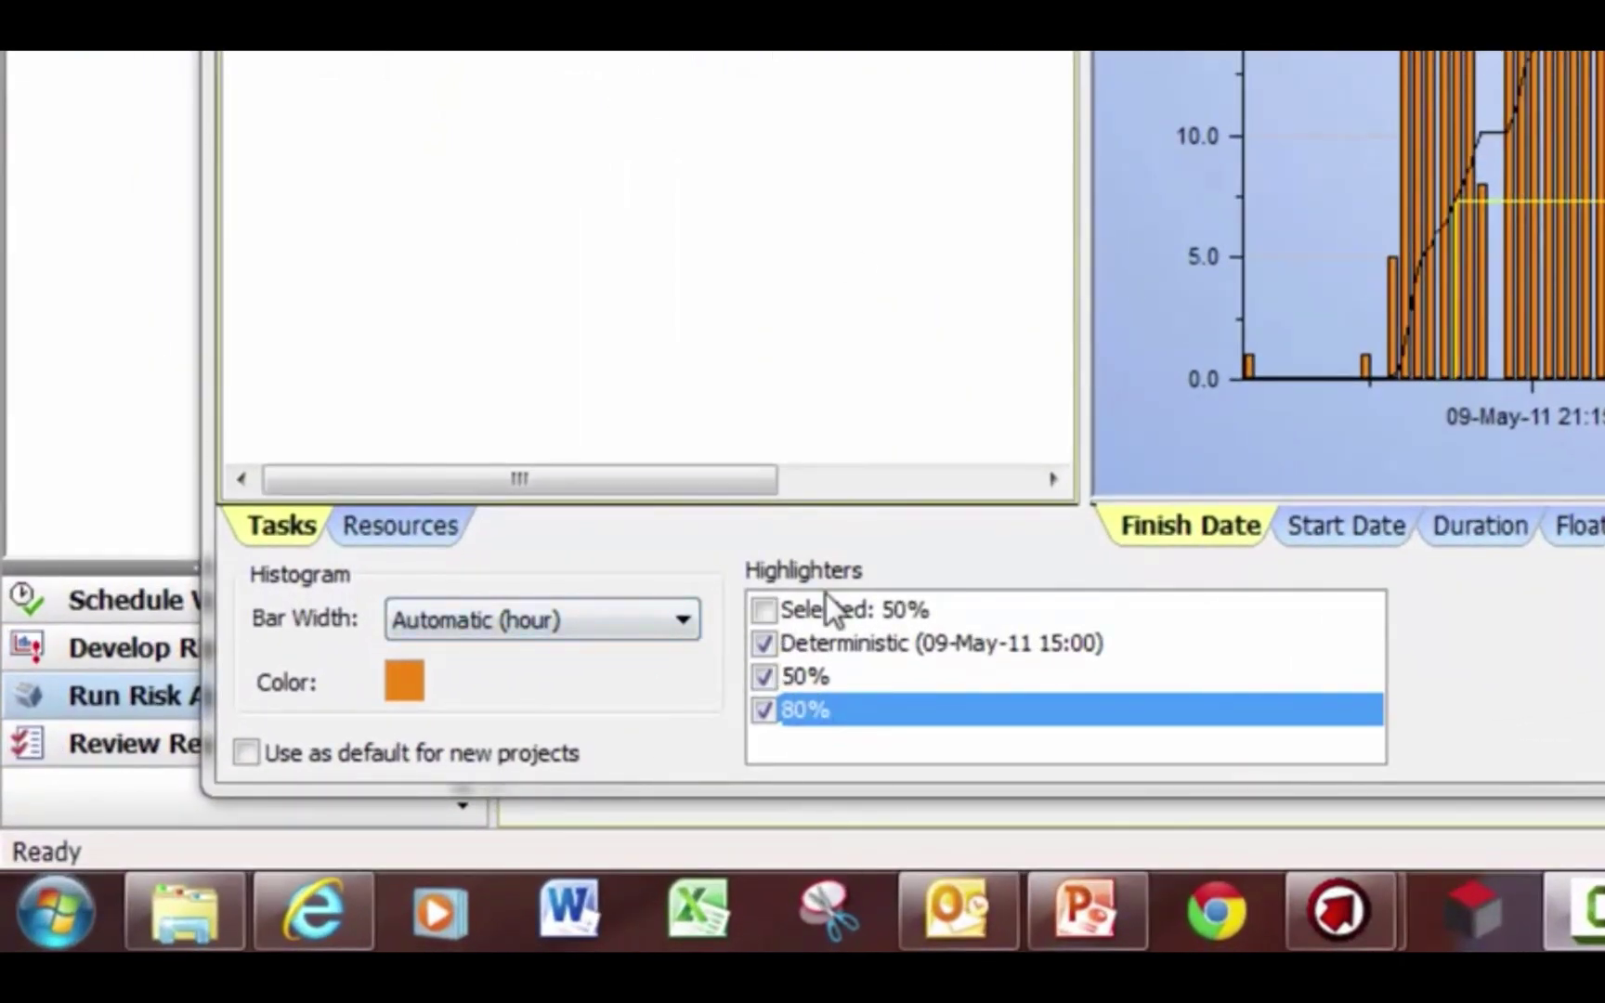
# - Examine the deterministic, 50% and 80% highlighters and the probability of meeting the milestone's deterministic finish date
pyautogui.click(765, 639)
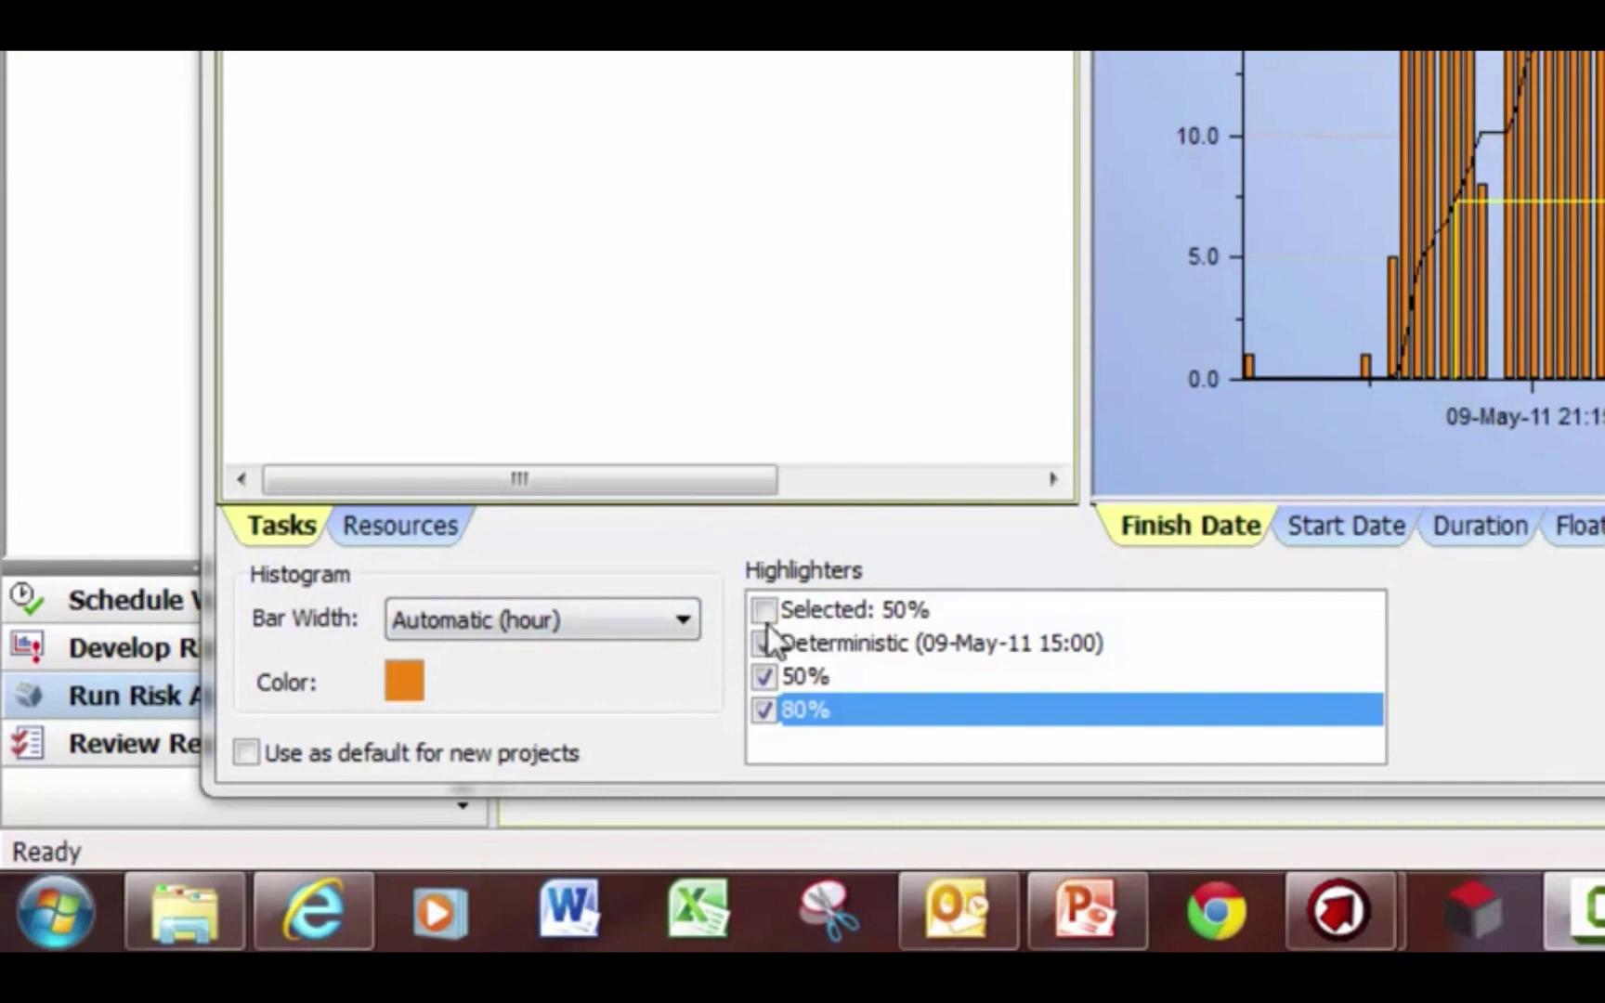
pyautogui.click(764, 711)
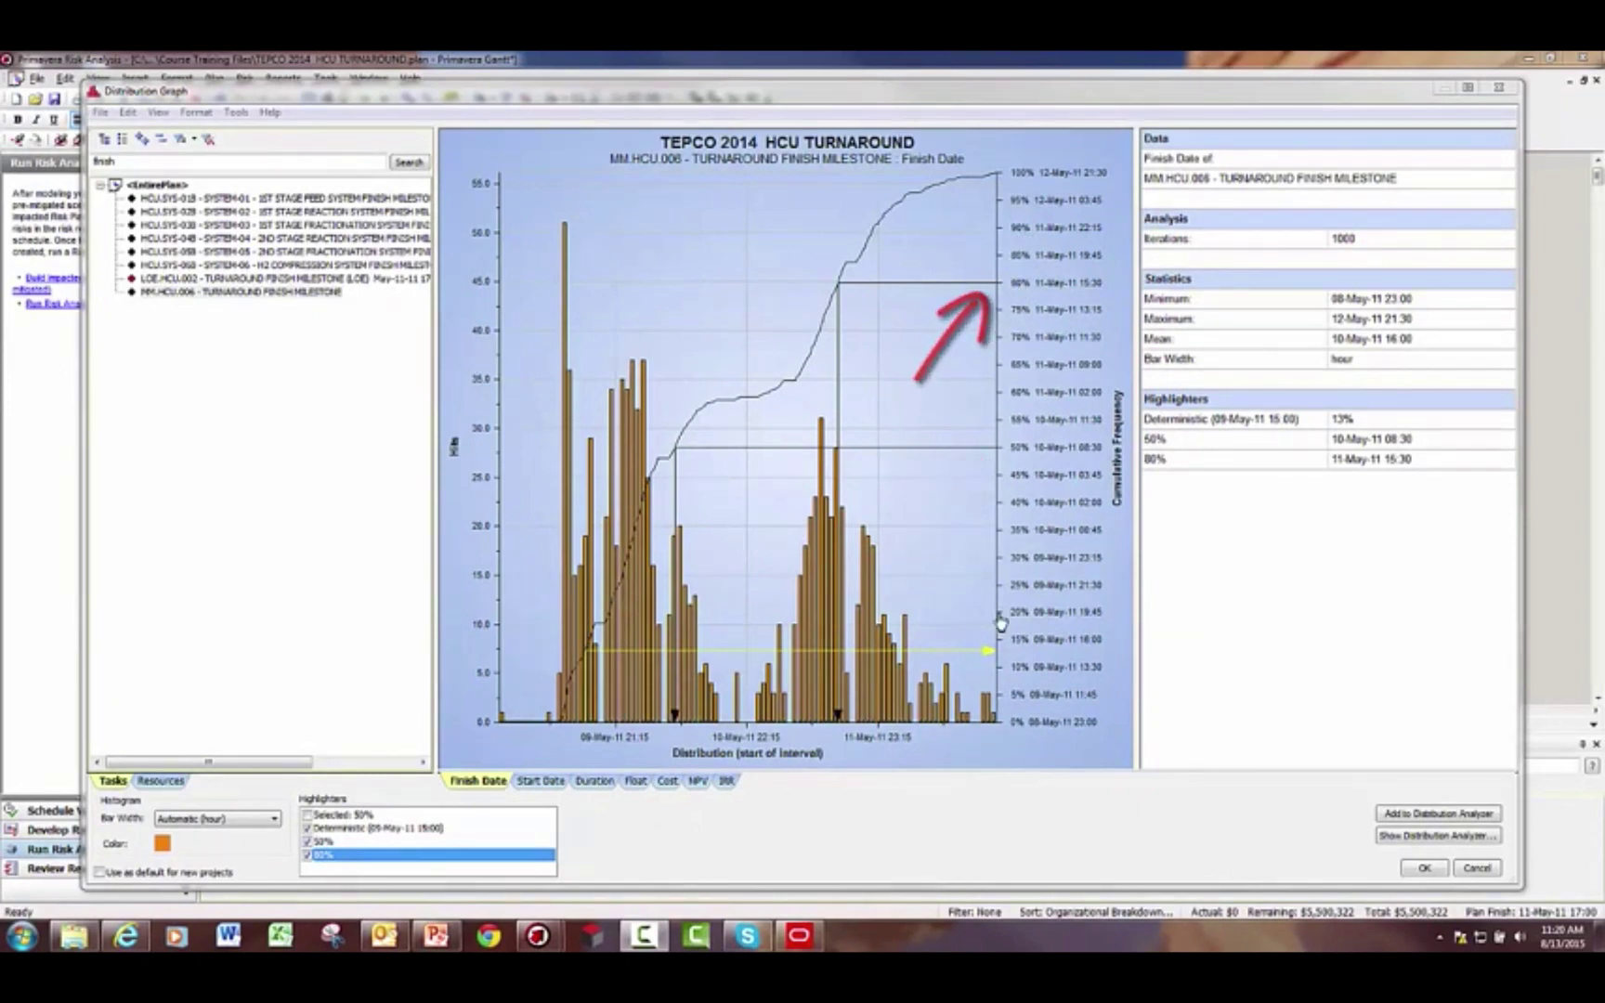
pyautogui.click(338, 829)
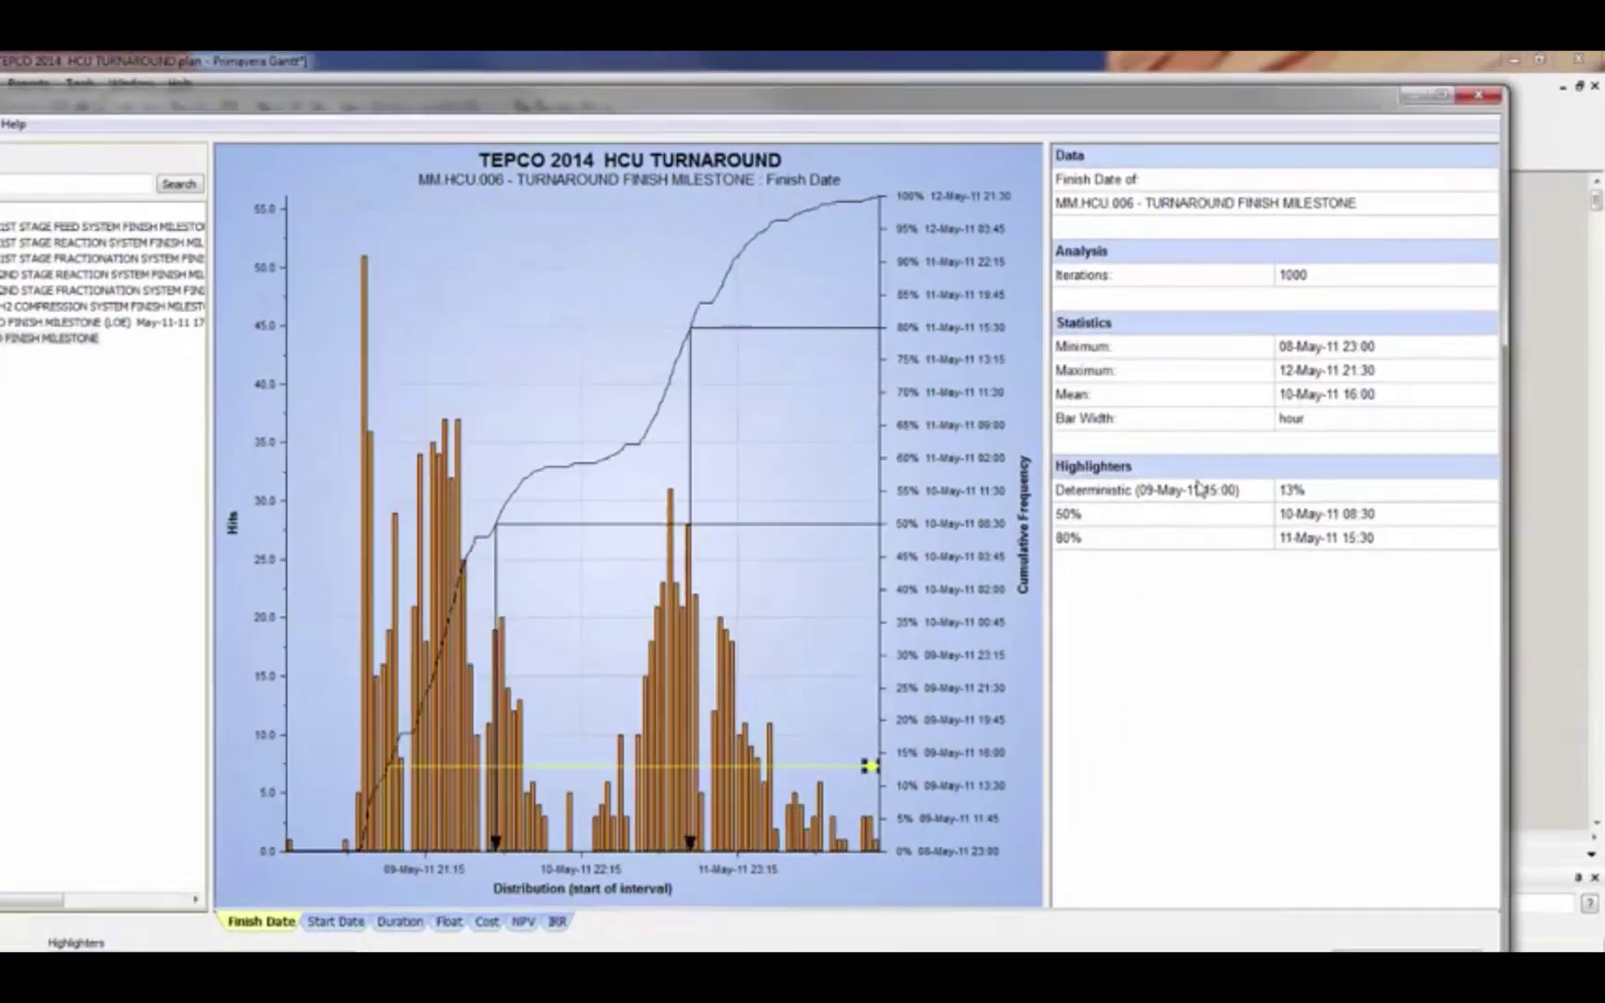
pyautogui.click(1156, 496)
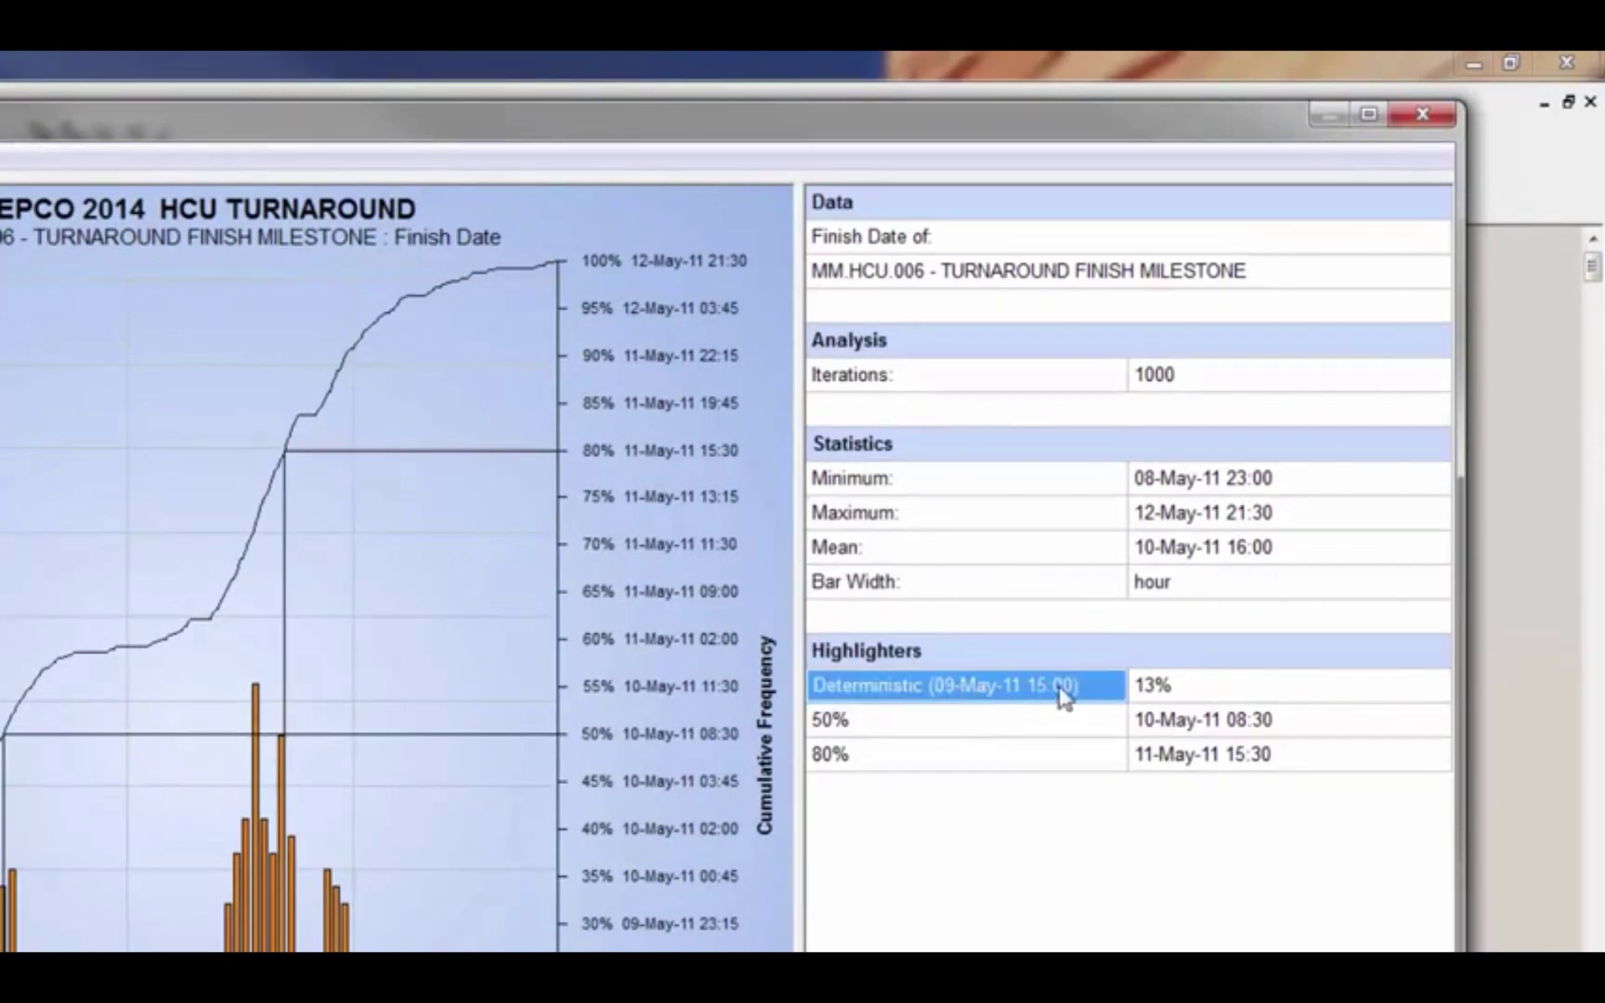
pyautogui.click(1212, 693)
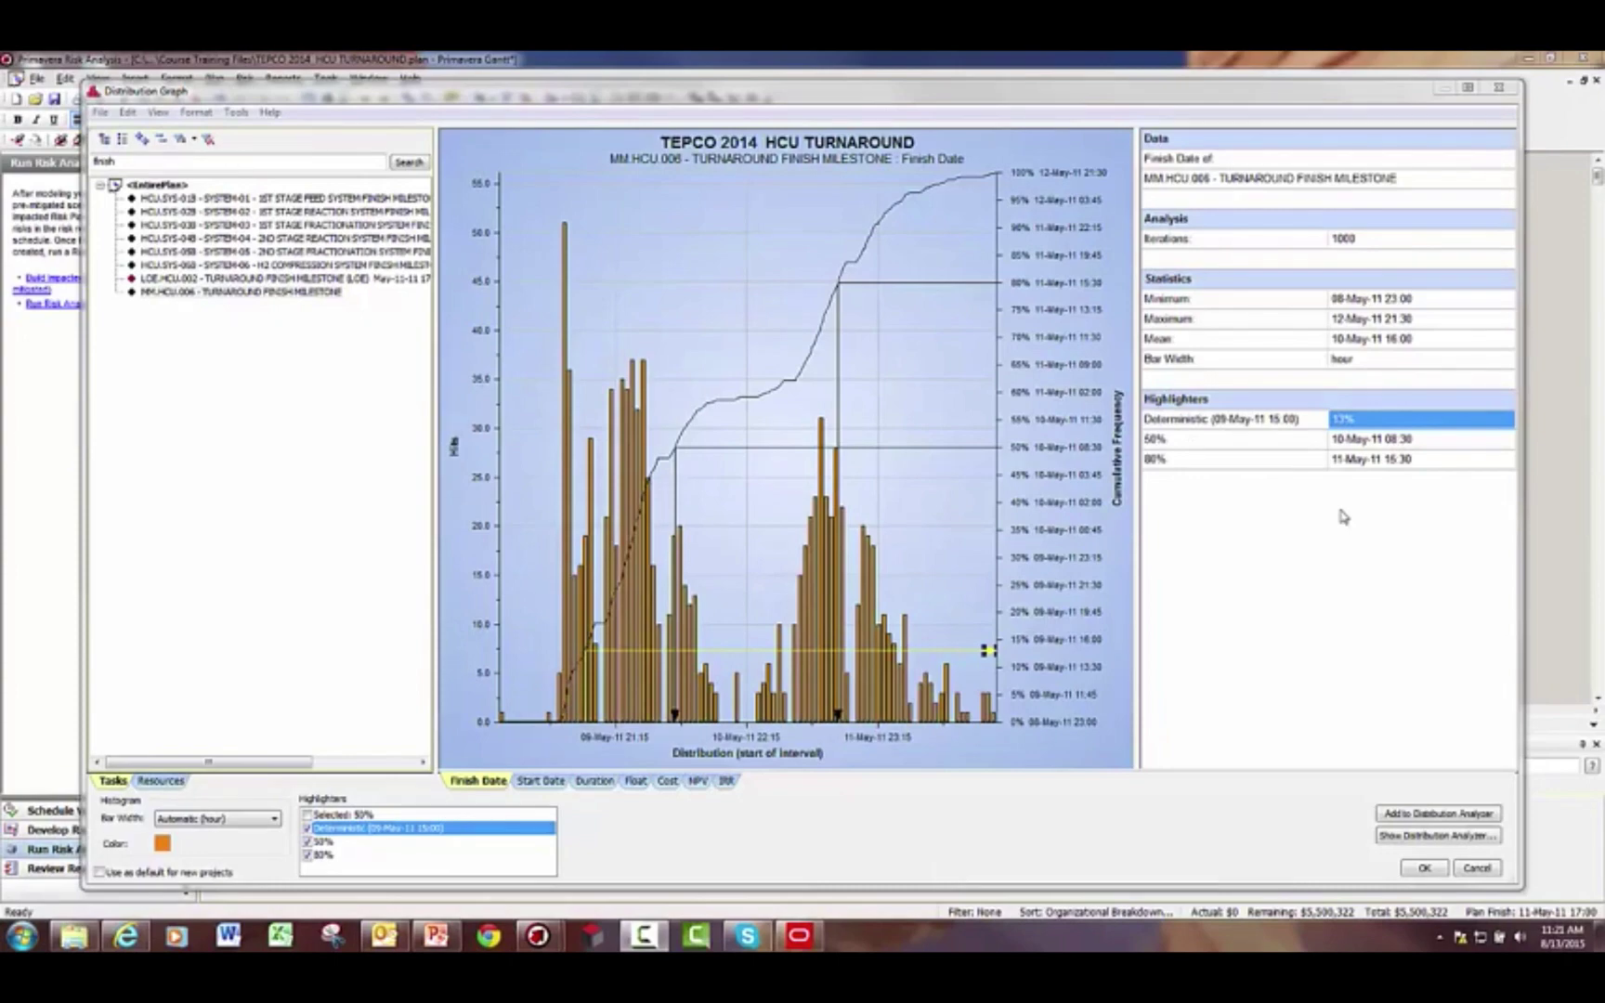
# - Compare the milestone's 80% and 70% finish dates on the cumulative frequency axis, leaving the selected highlighter at 80%
pyautogui.click(1021, 288)
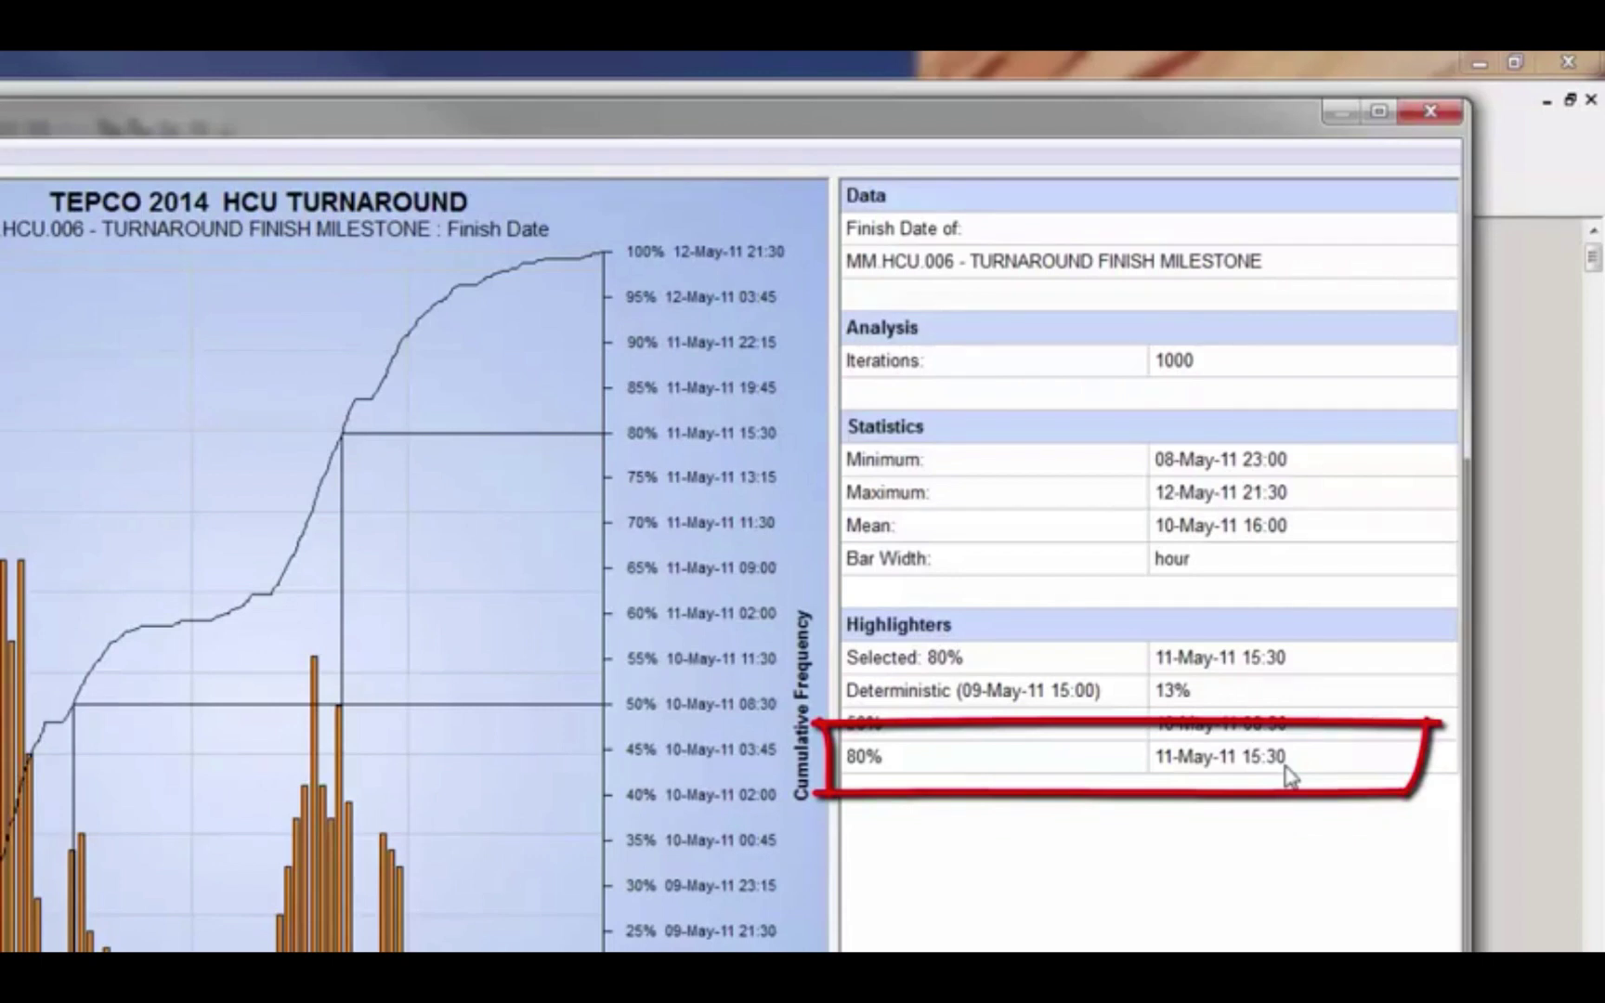
pyautogui.click(1235, 764)
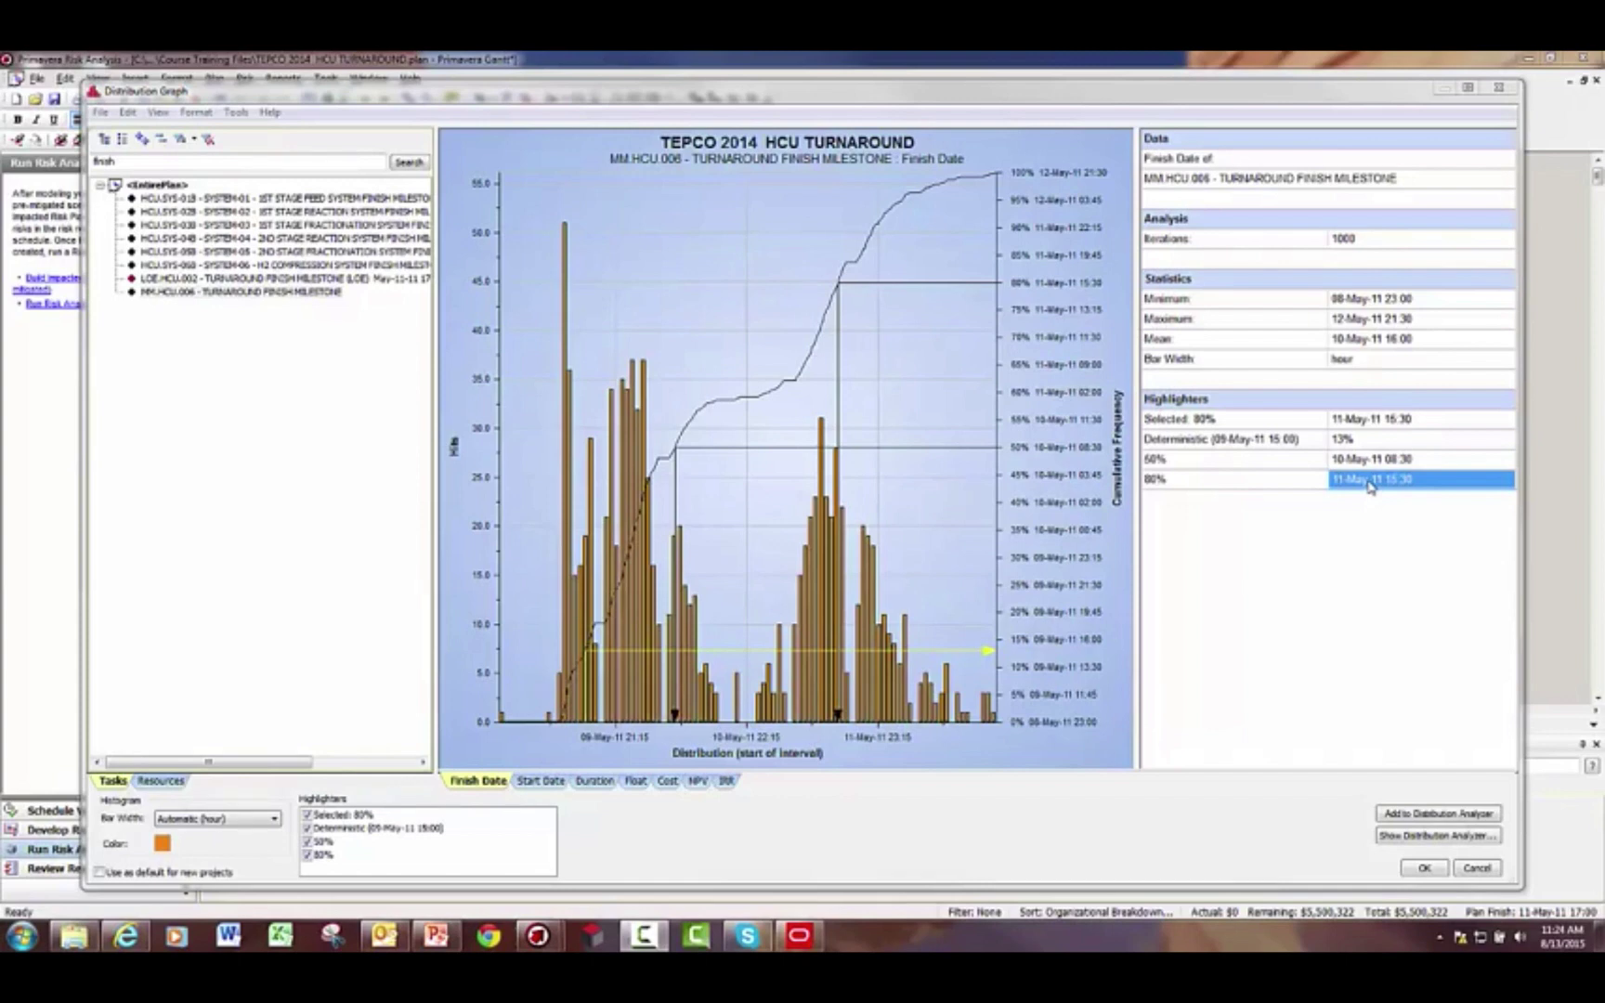
pyautogui.click(1019, 346)
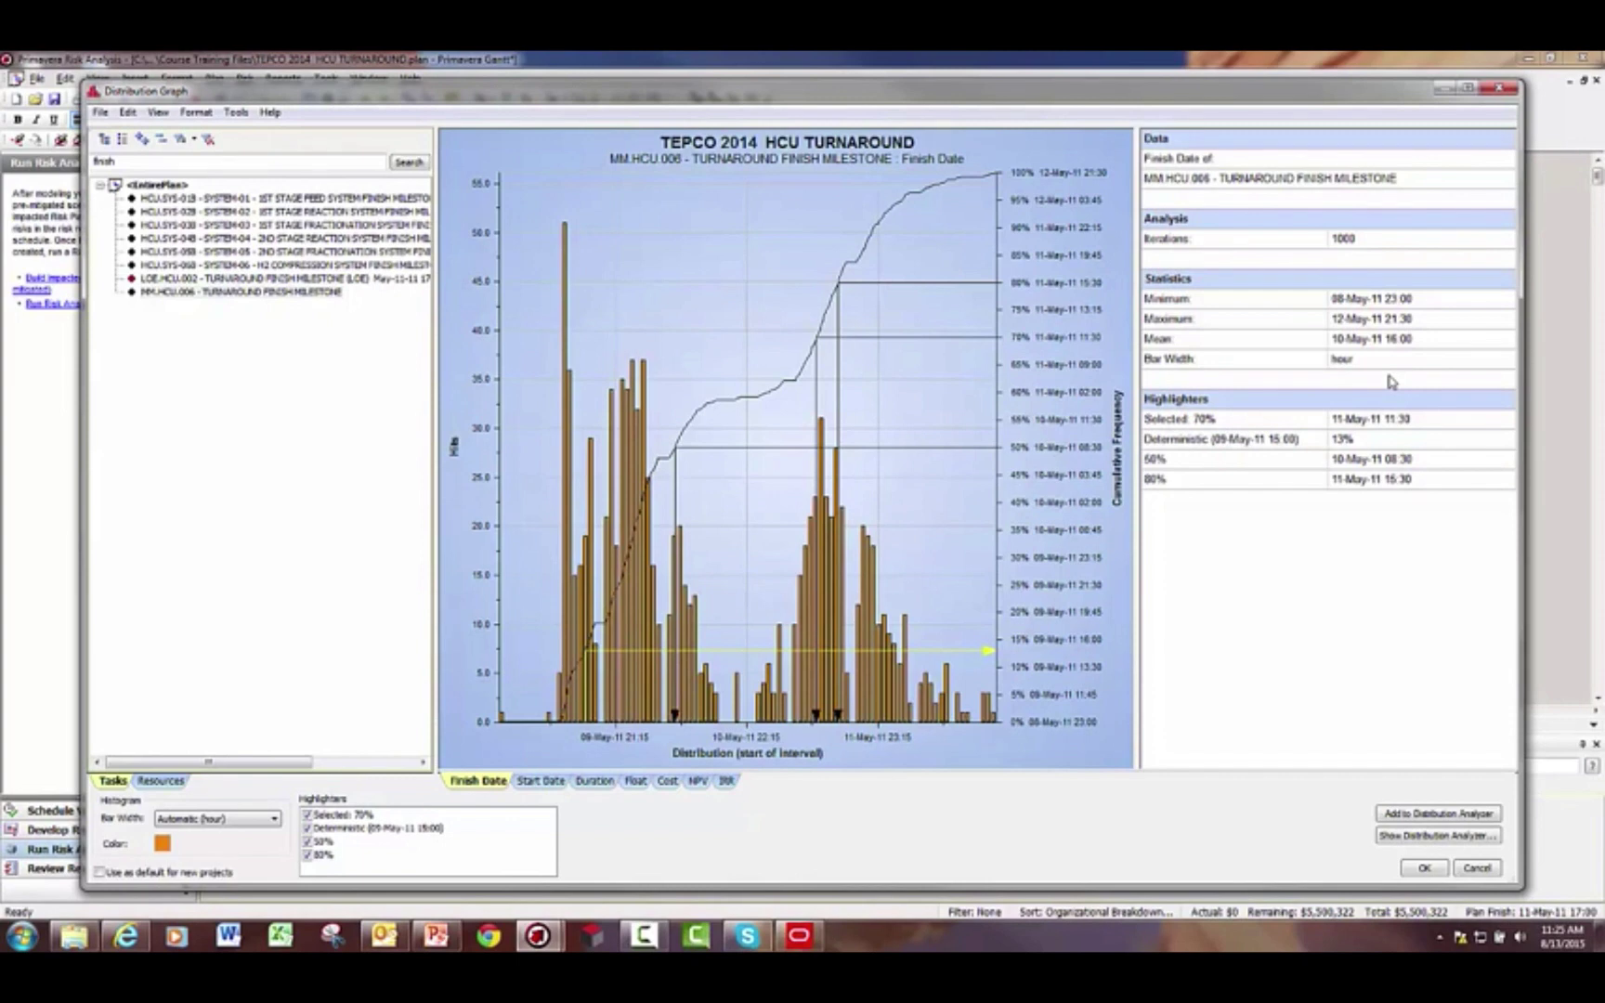
pyautogui.click(1010, 235)
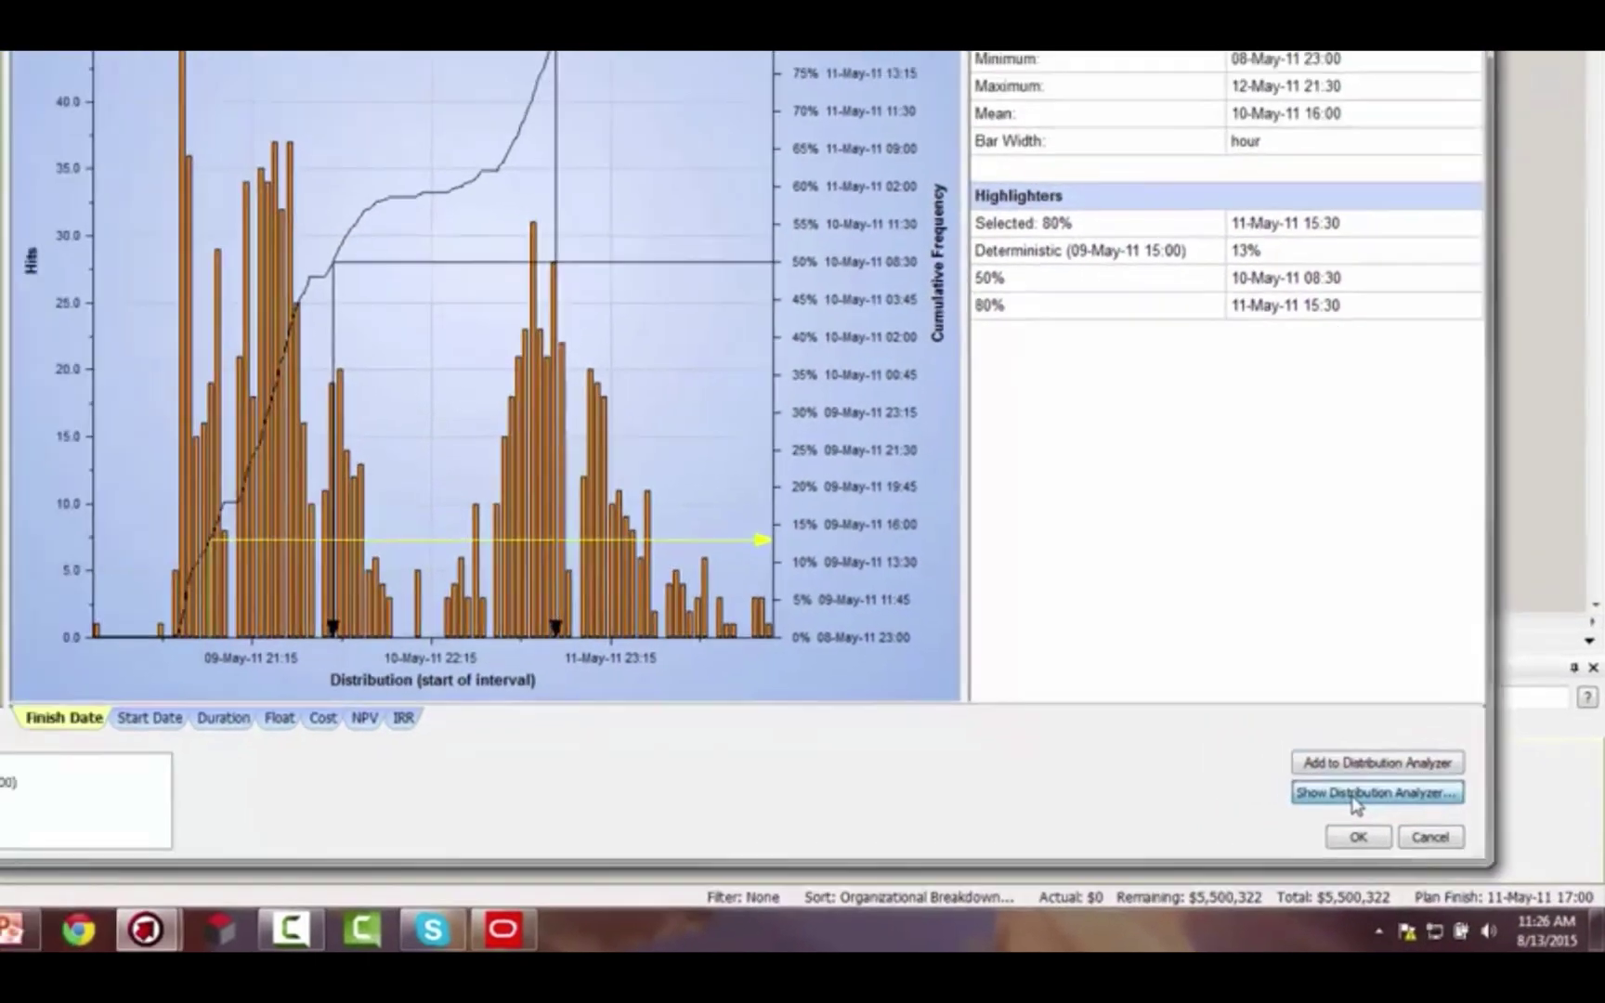
# - View the turnaround finish milestone's cumulative probability curve in the Distribution Analyzer and close it together with the Distribution Graph
pyautogui.click(1326, 777)
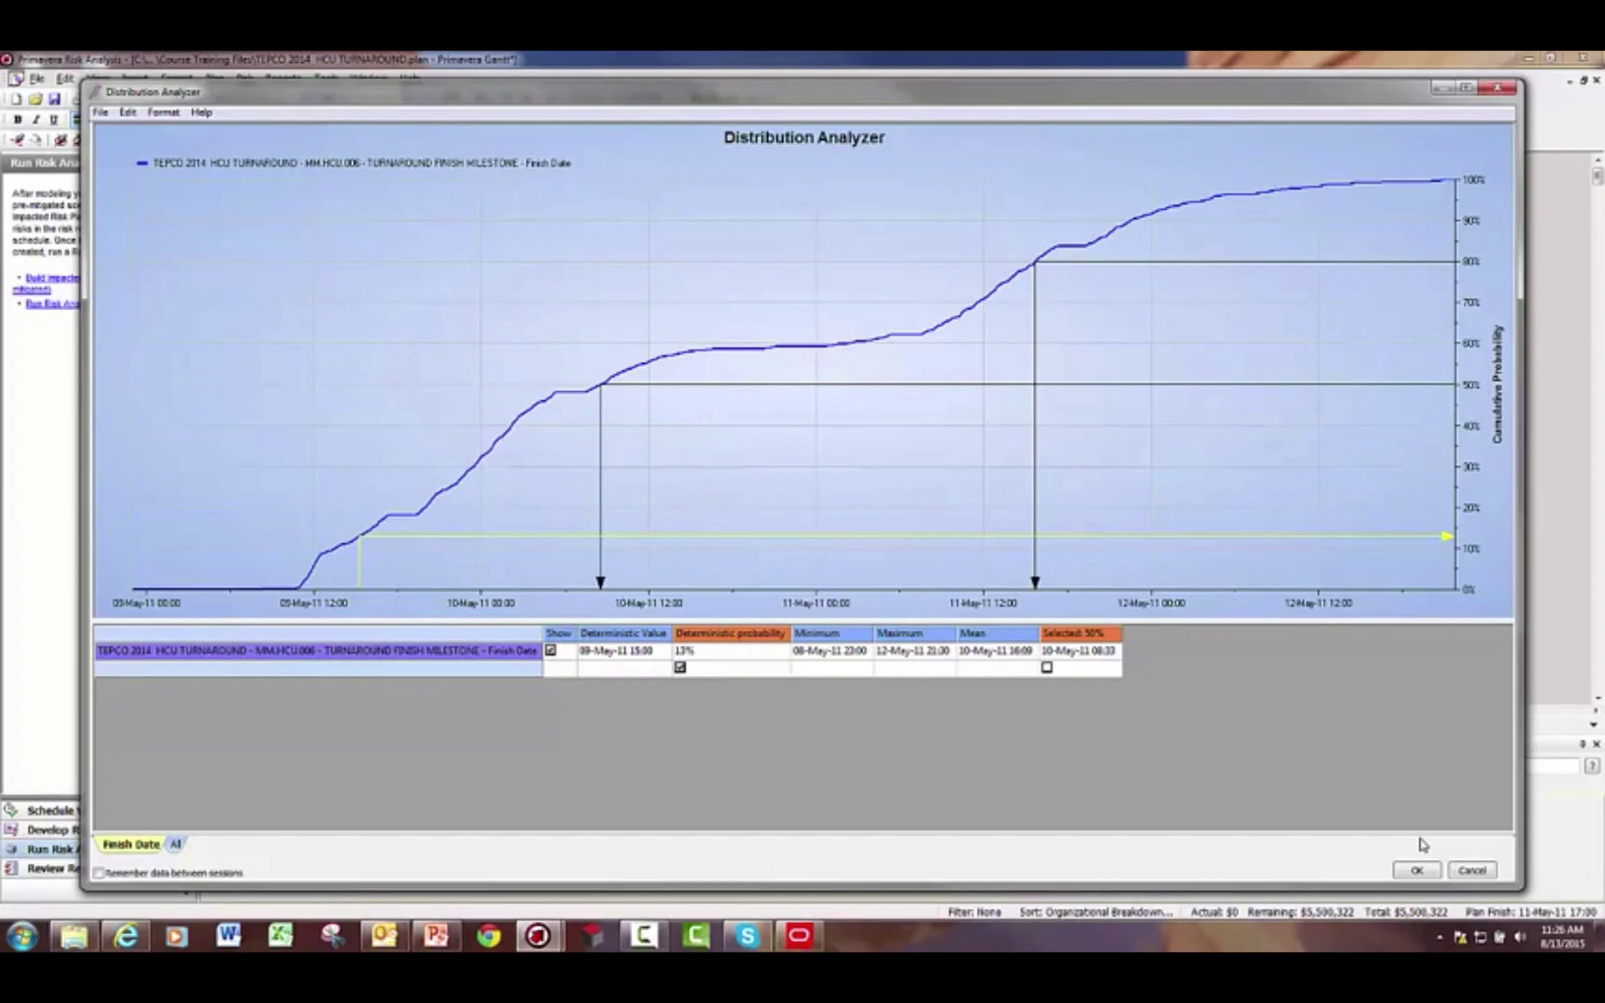
pyautogui.click(1418, 870)
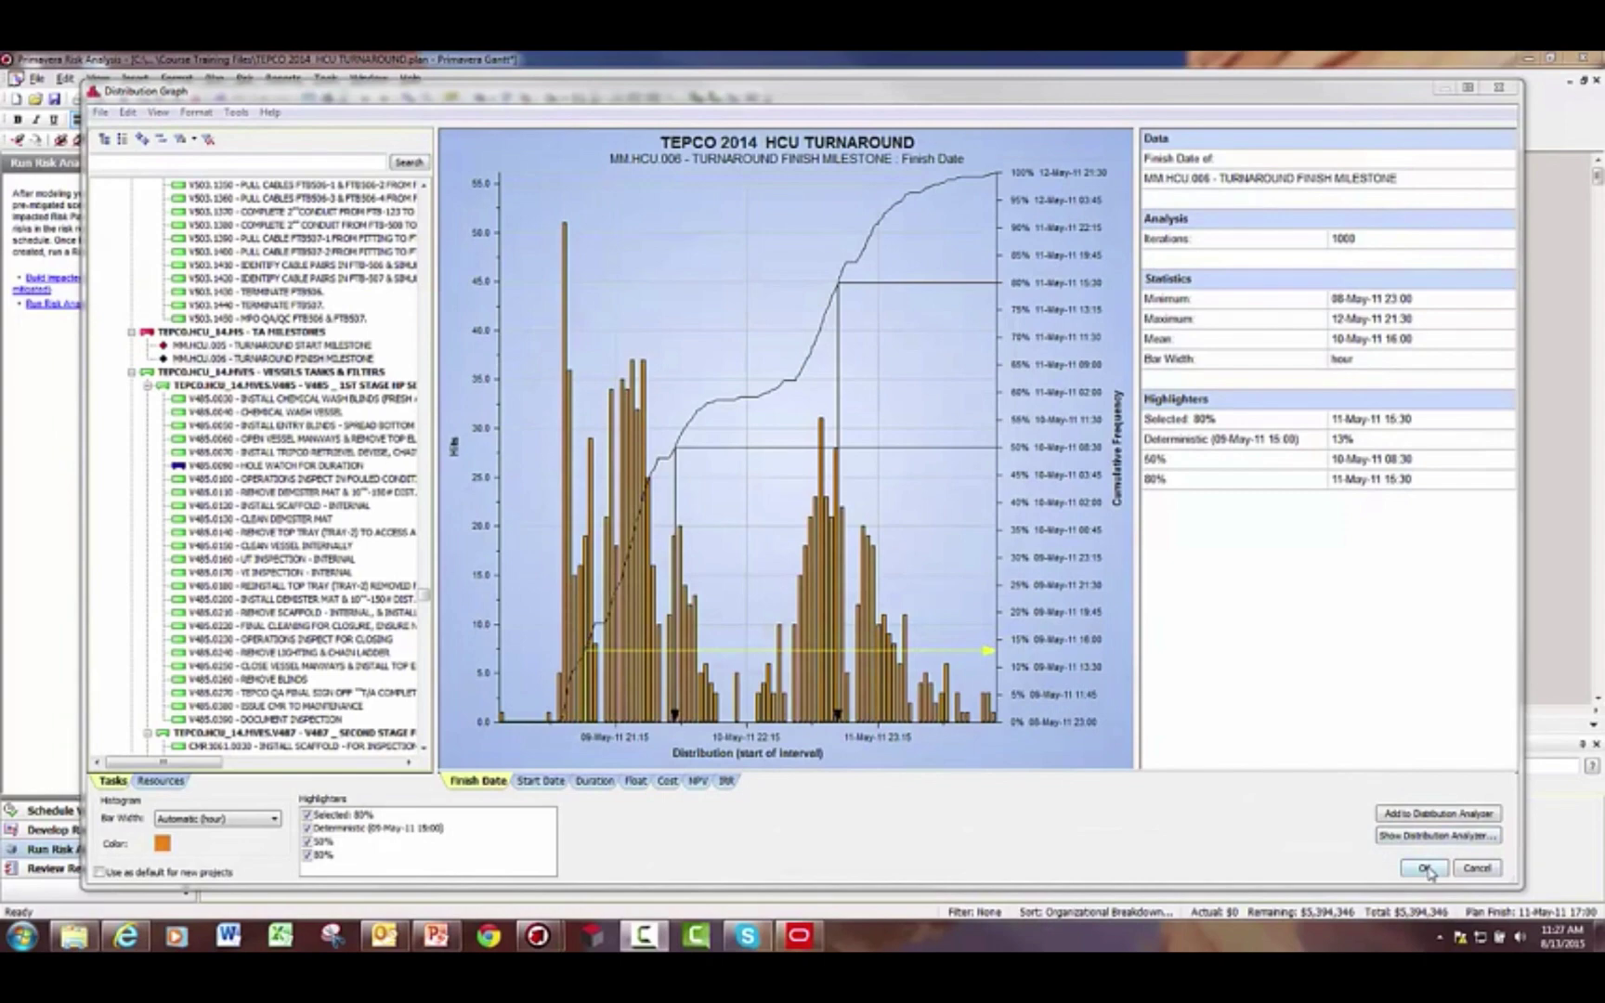
pyautogui.click(1426, 869)
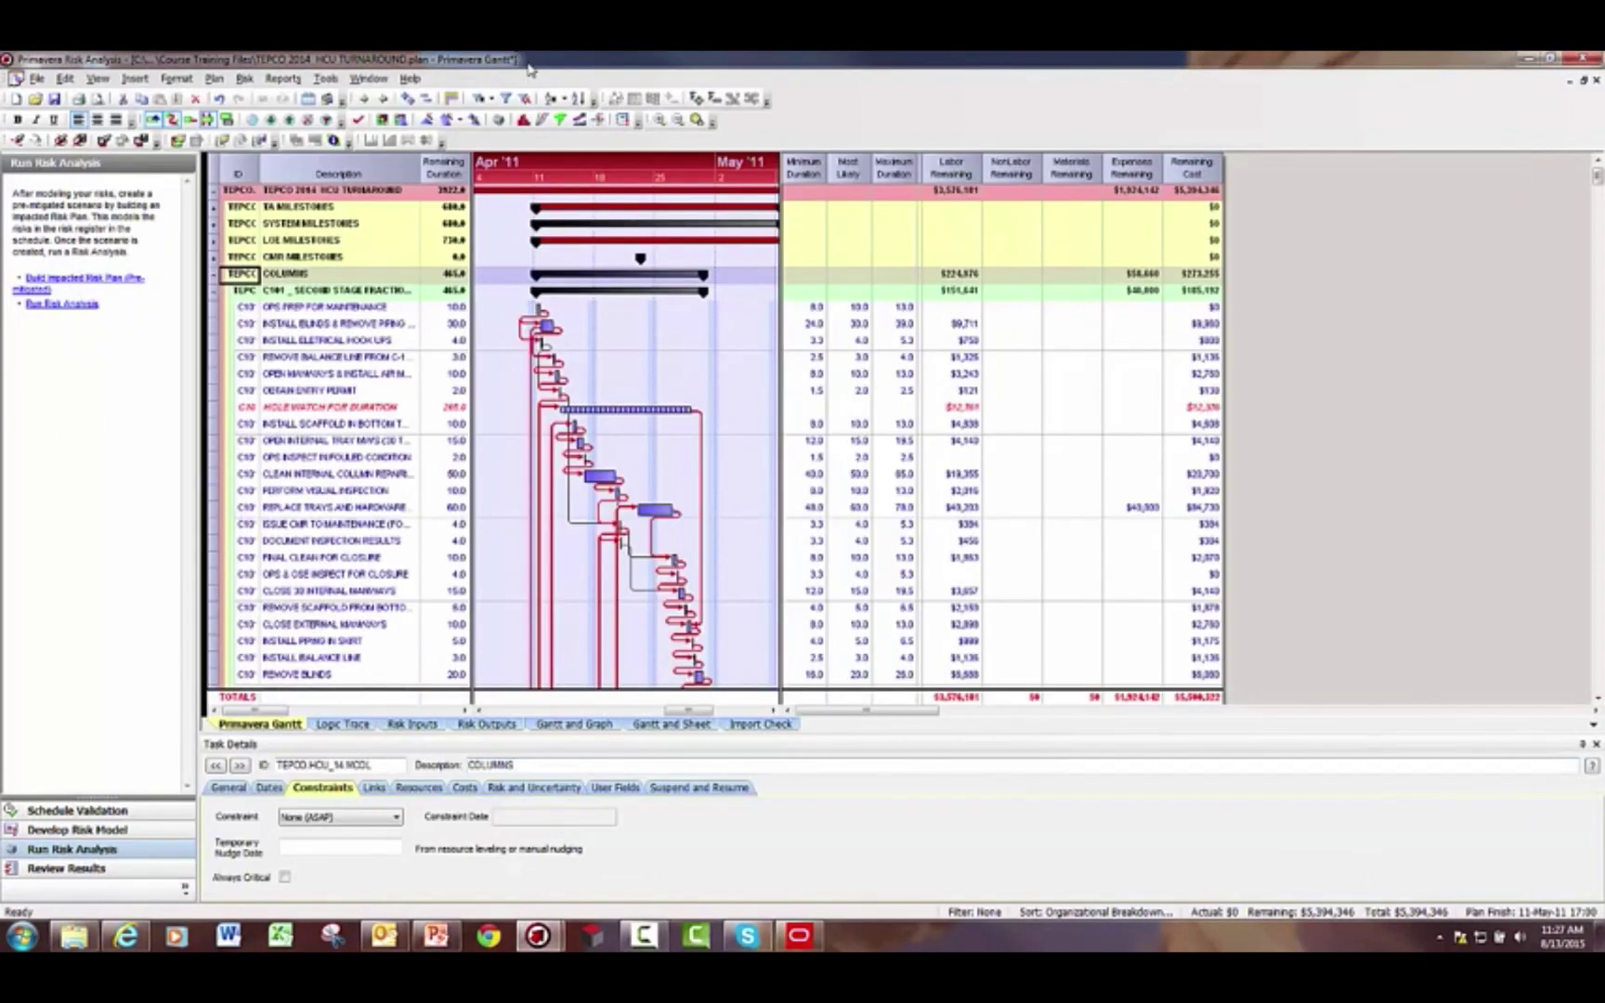
# - Open the Tornado graph and look through the tasks ranked by Schedule Sensitivity Index, returning to the highest-ranked ones
pyautogui.click(562, 122)
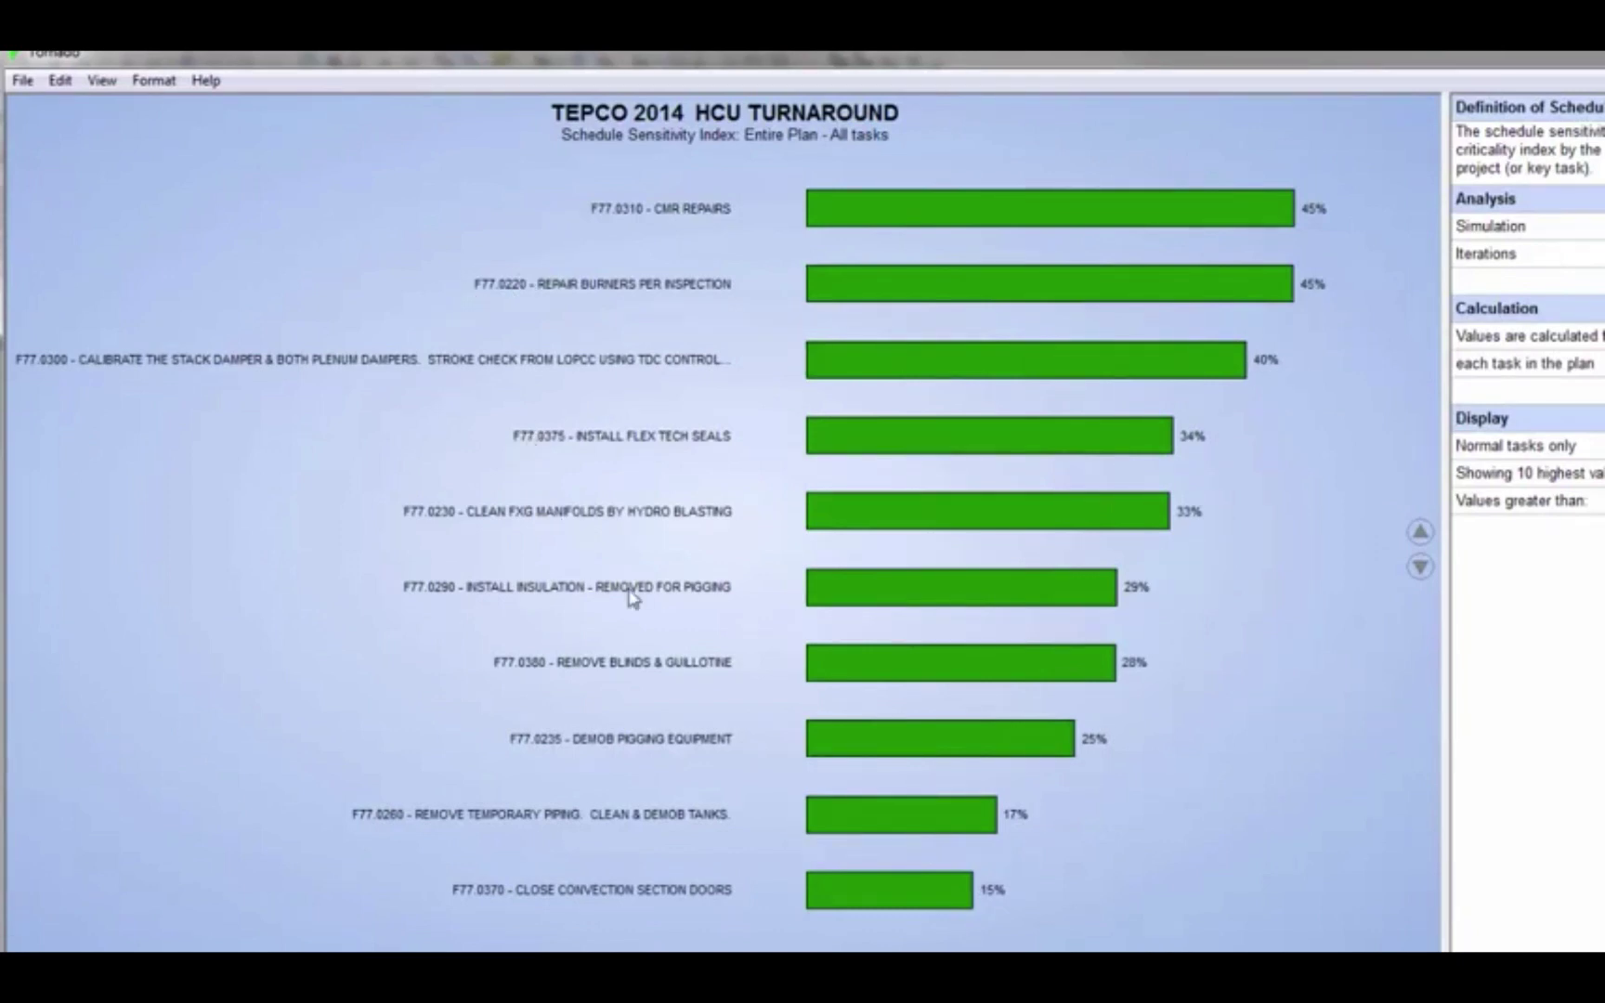
pyautogui.click(1421, 568)
pyautogui.click(1422, 569)
pyautogui.click(1422, 569)
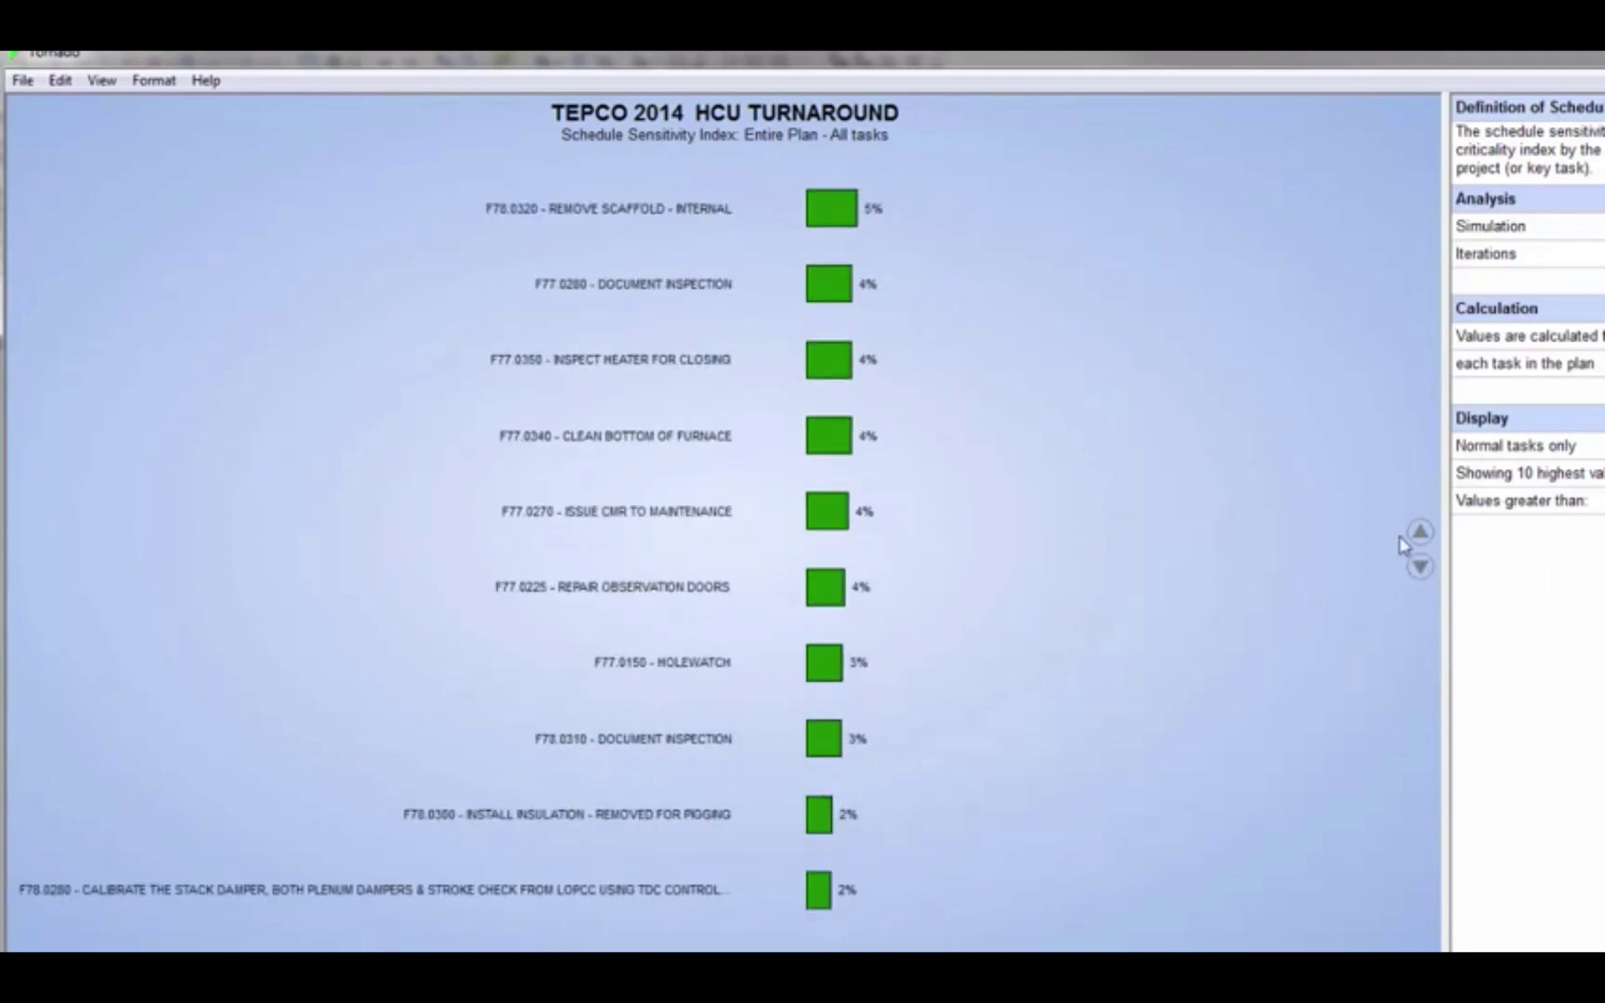
pyautogui.click(1421, 569)
pyautogui.click(1421, 568)
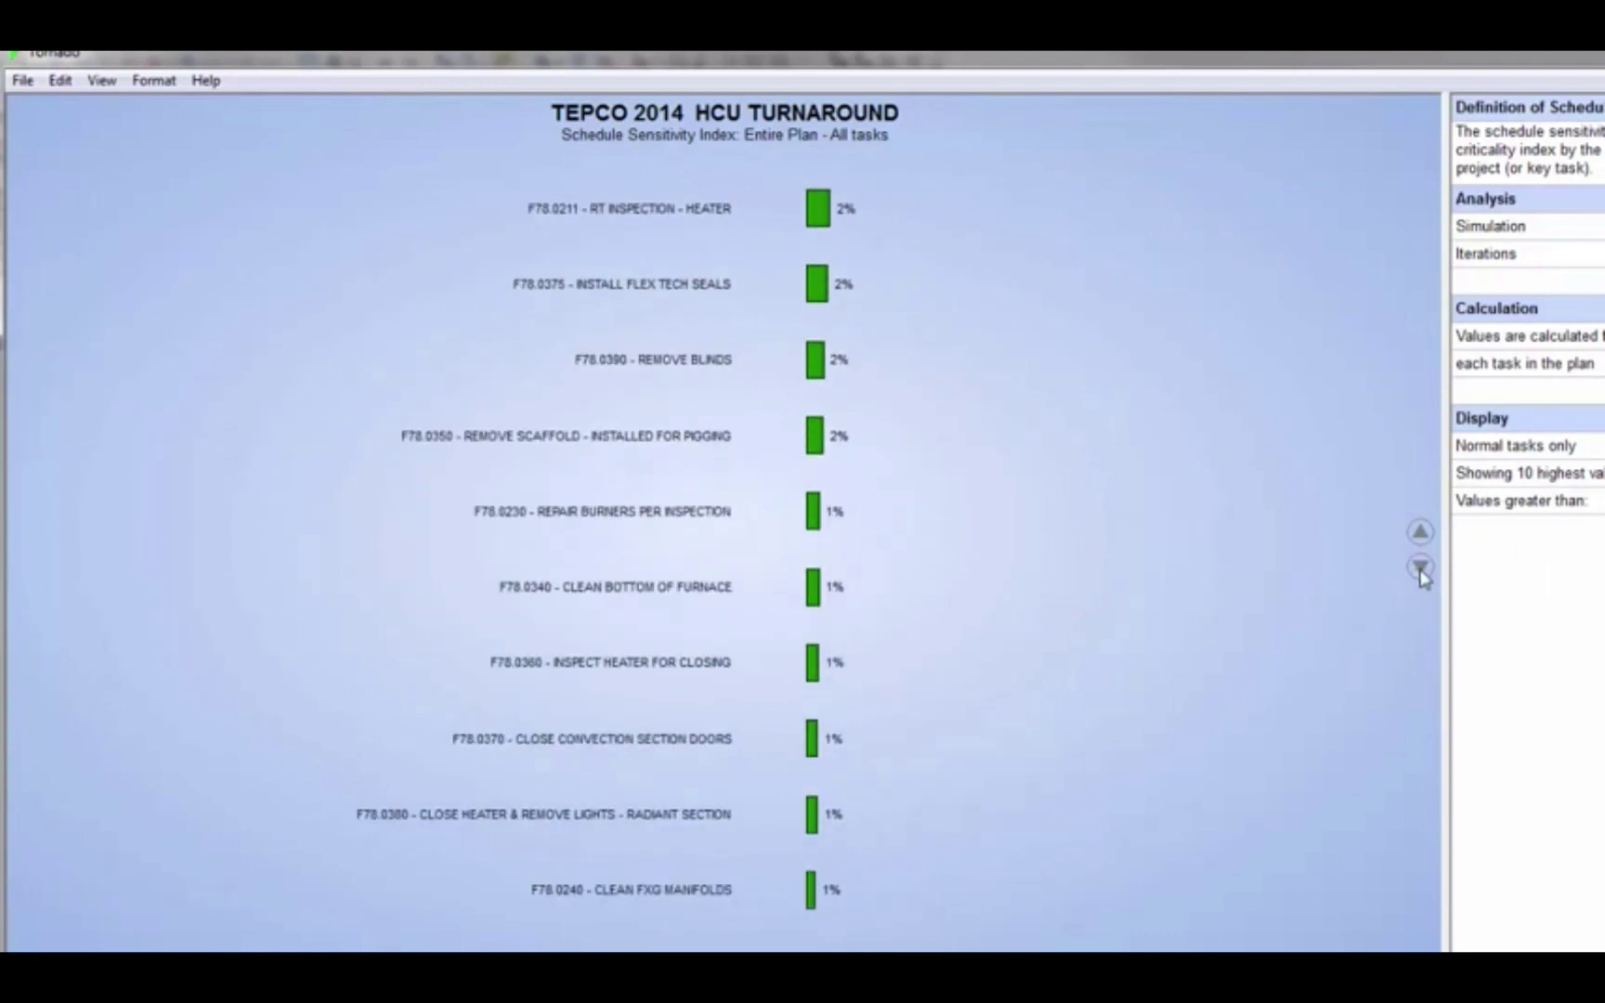
pyautogui.click(1421, 568)
pyautogui.click(1421, 533)
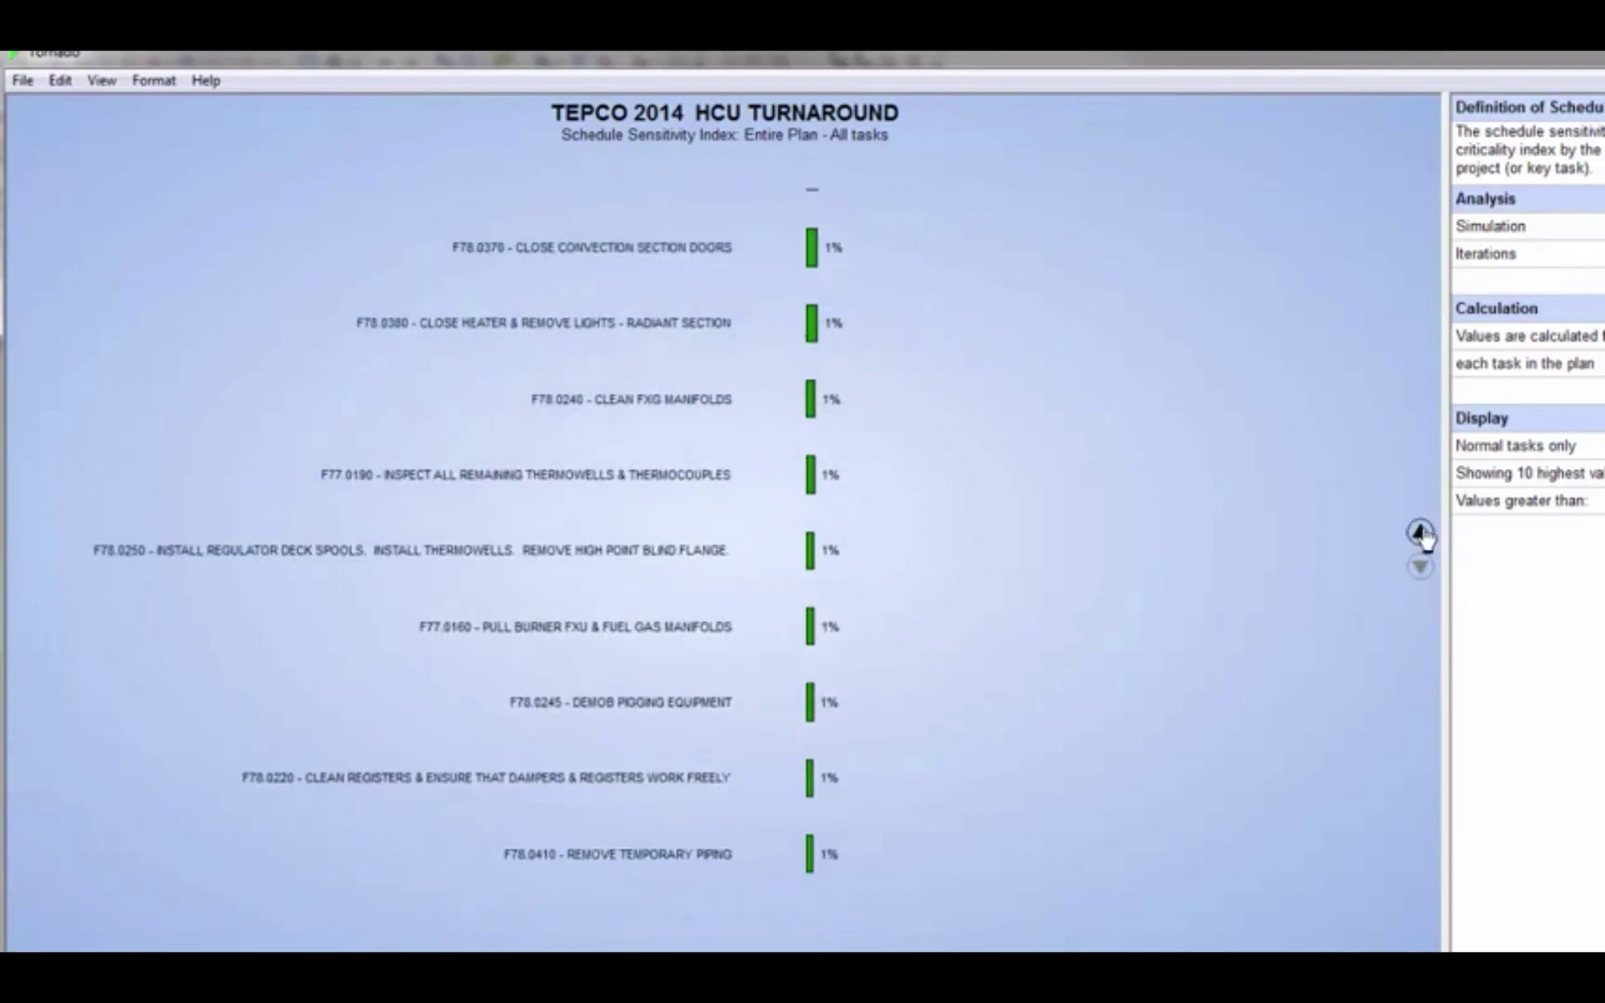
pyautogui.click(1423, 534)
pyautogui.click(1422, 534)
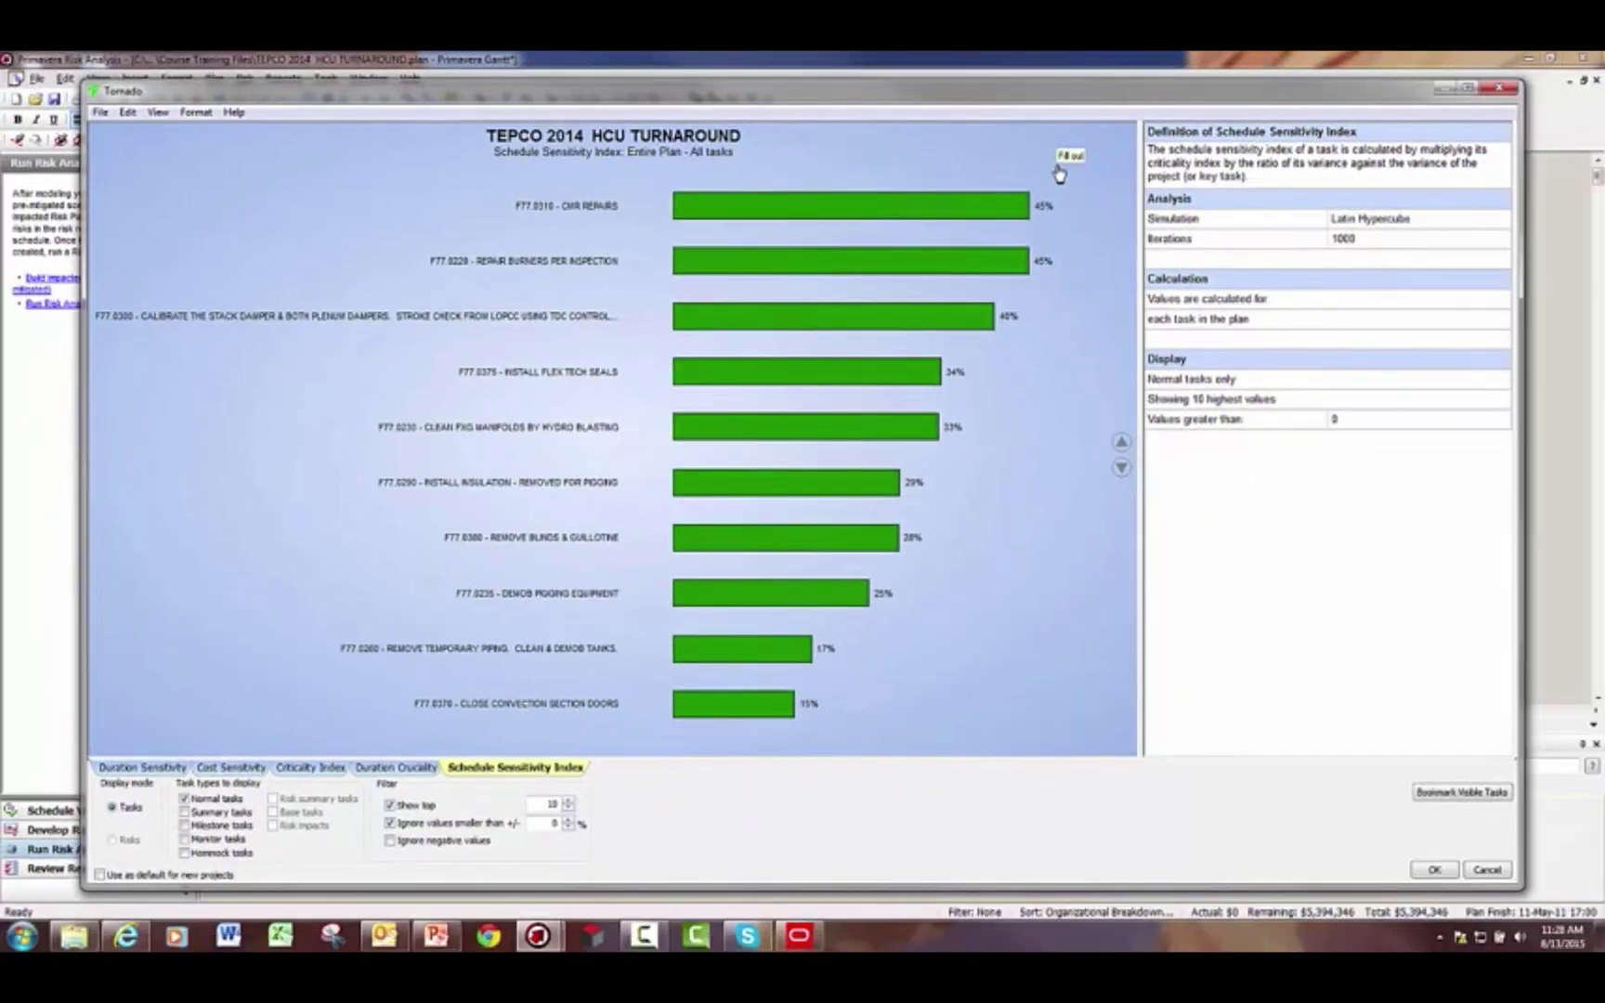
# - Examine the Duration Sensitivity and Cost Sensitivity tornado graphs for the entire plan
pyautogui.click(146, 769)
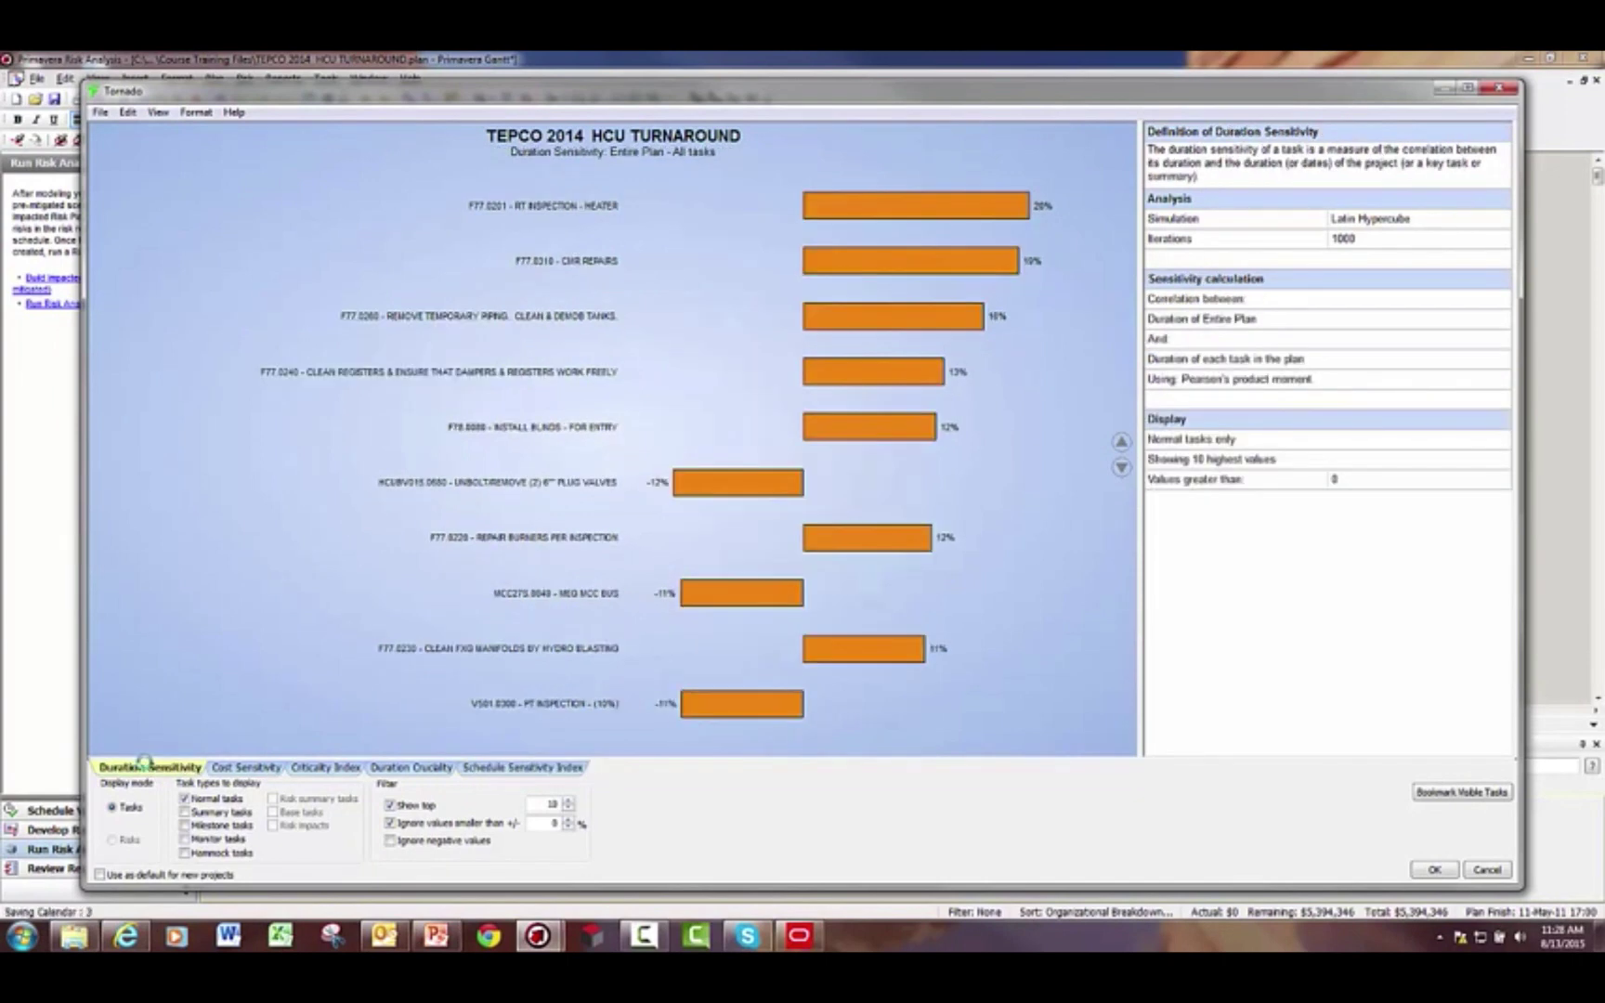
pyautogui.click(246, 768)
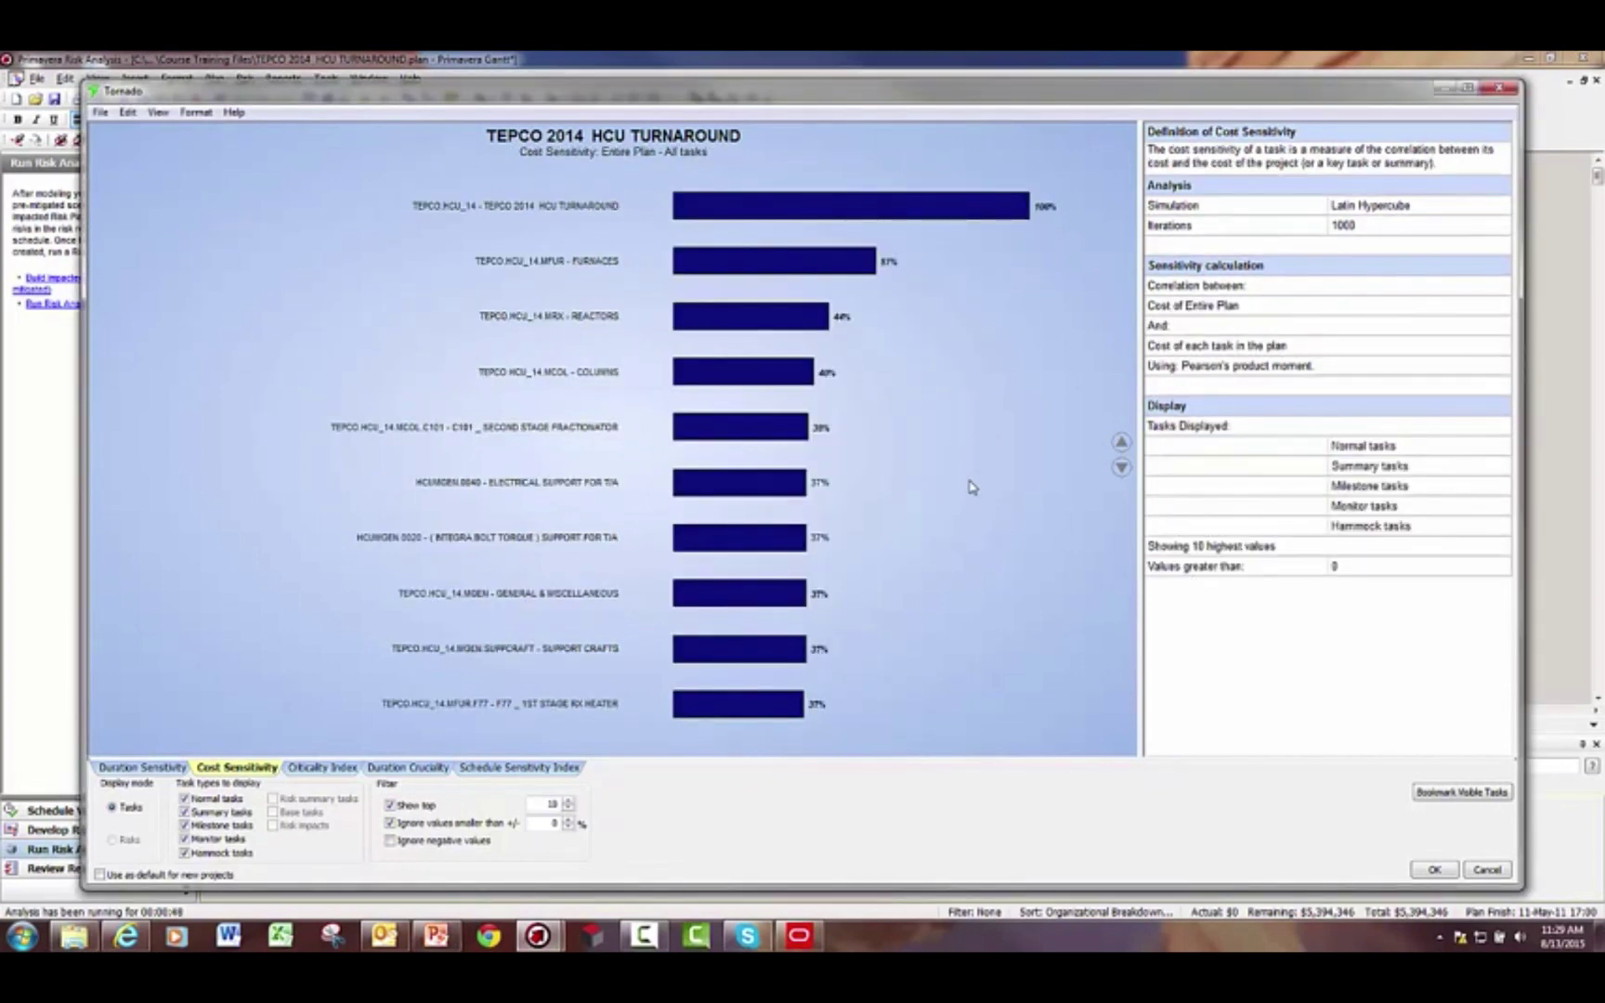
# - Close the Tornado graph and view the turnaround finish milestone's Start Date, Duration and Float distributions in the Distribution Graph
pyautogui.click(1436, 871)
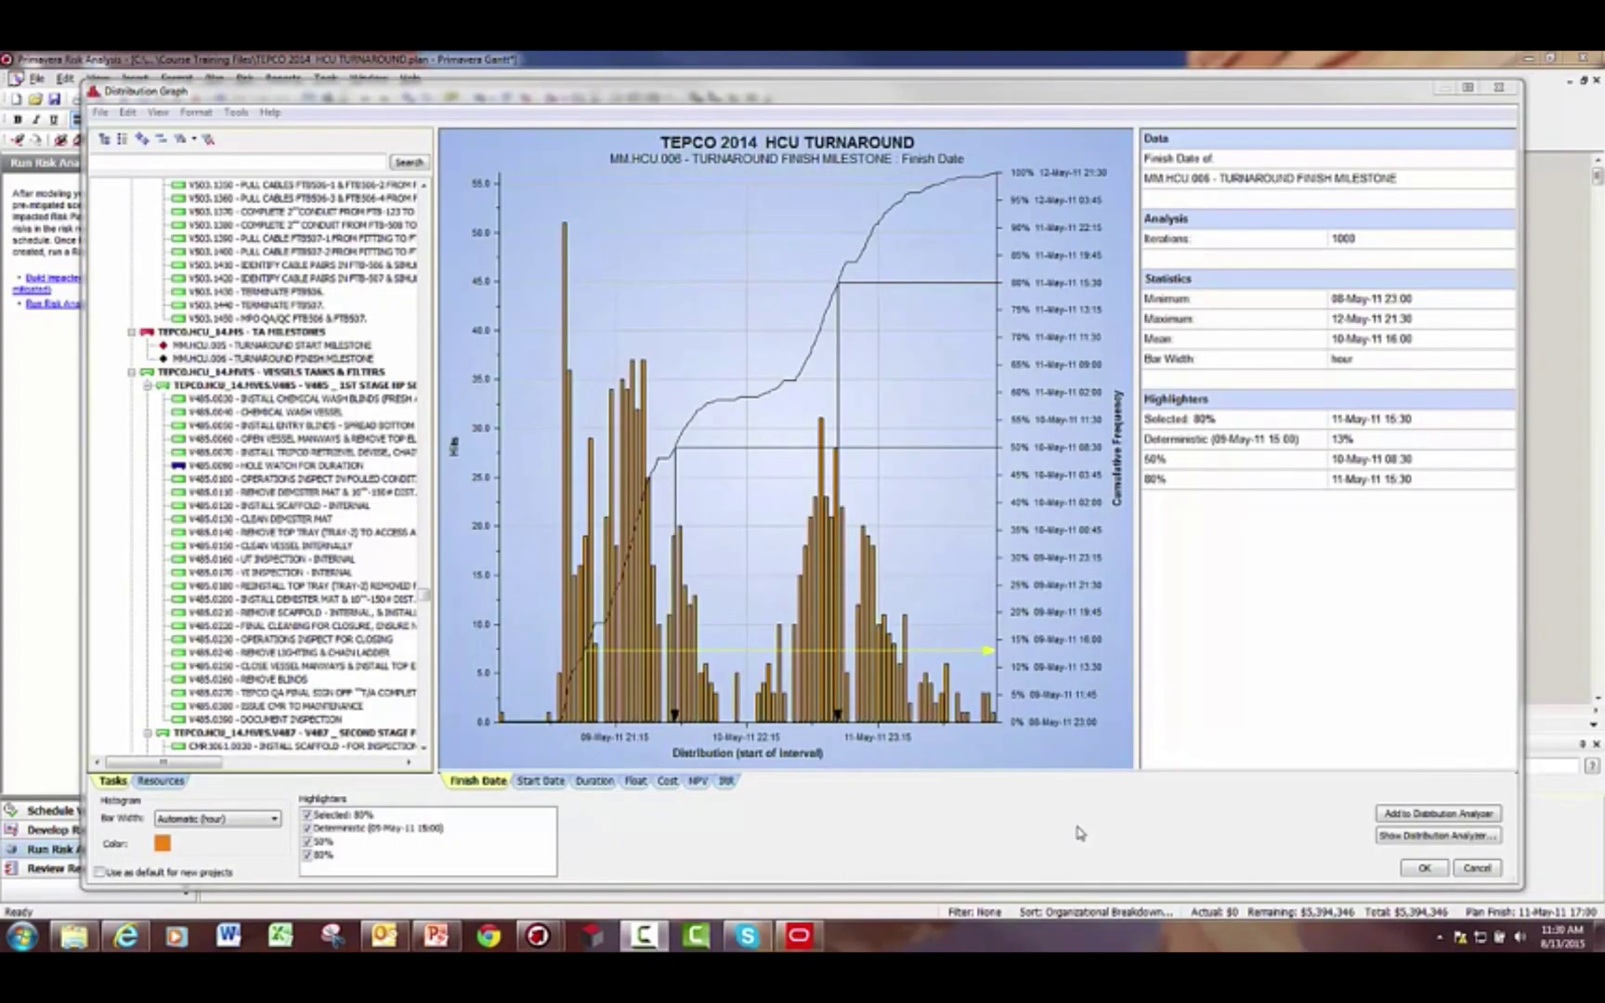
pyautogui.click(555, 785)
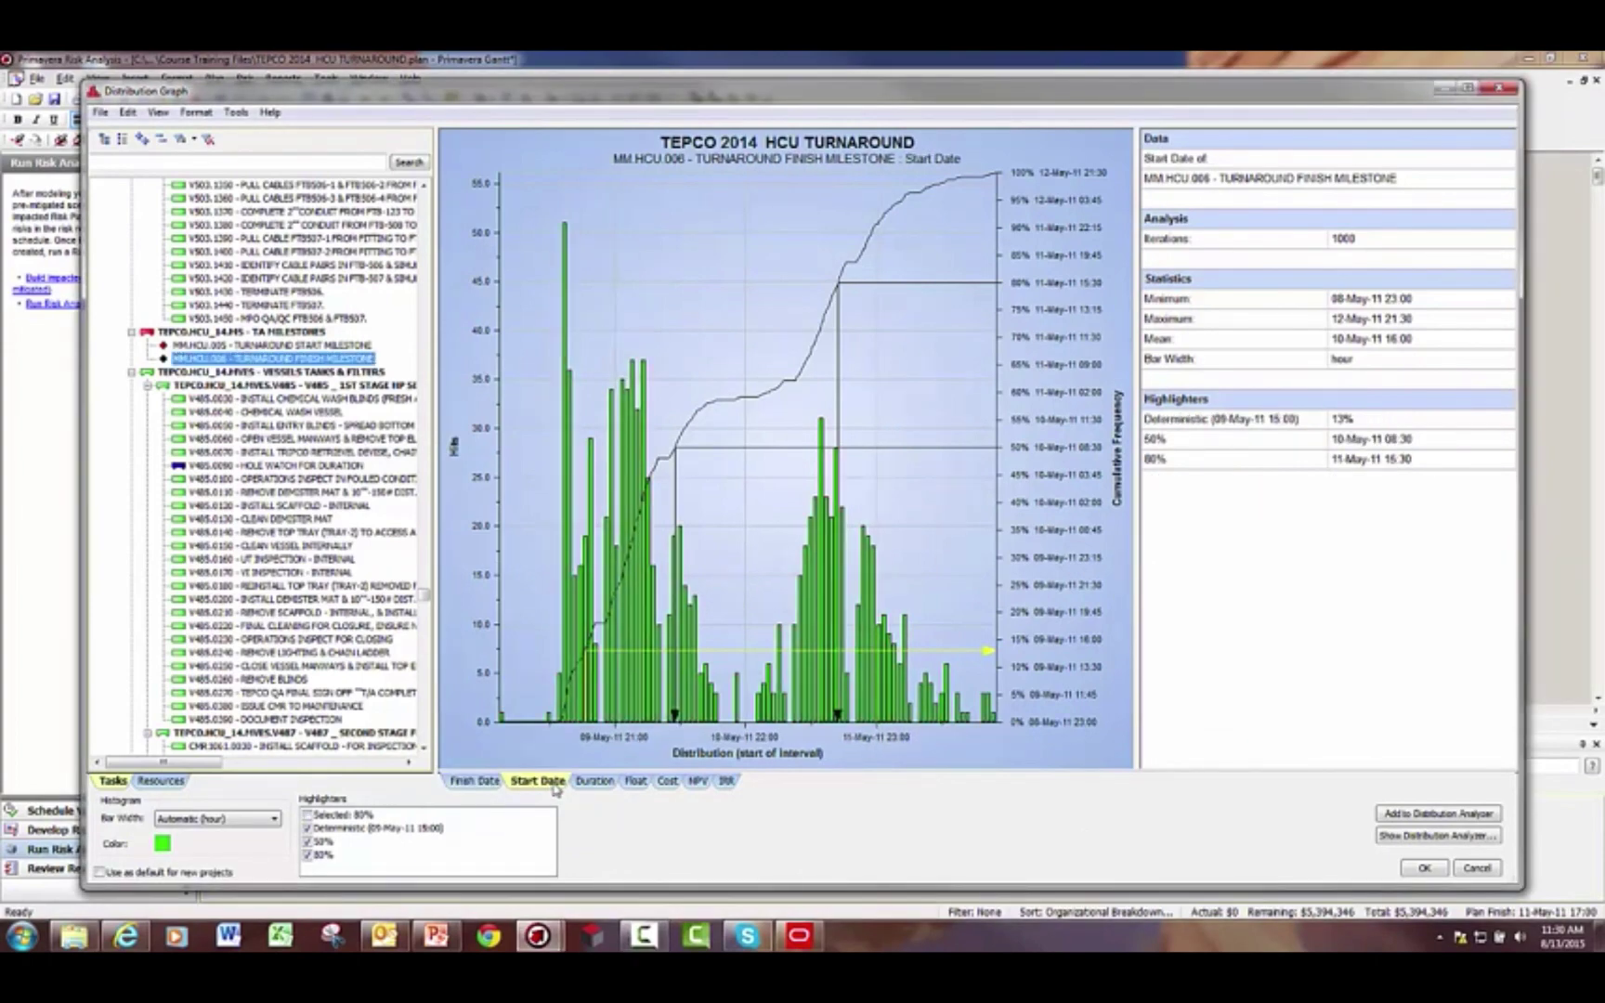
pyautogui.click(598, 787)
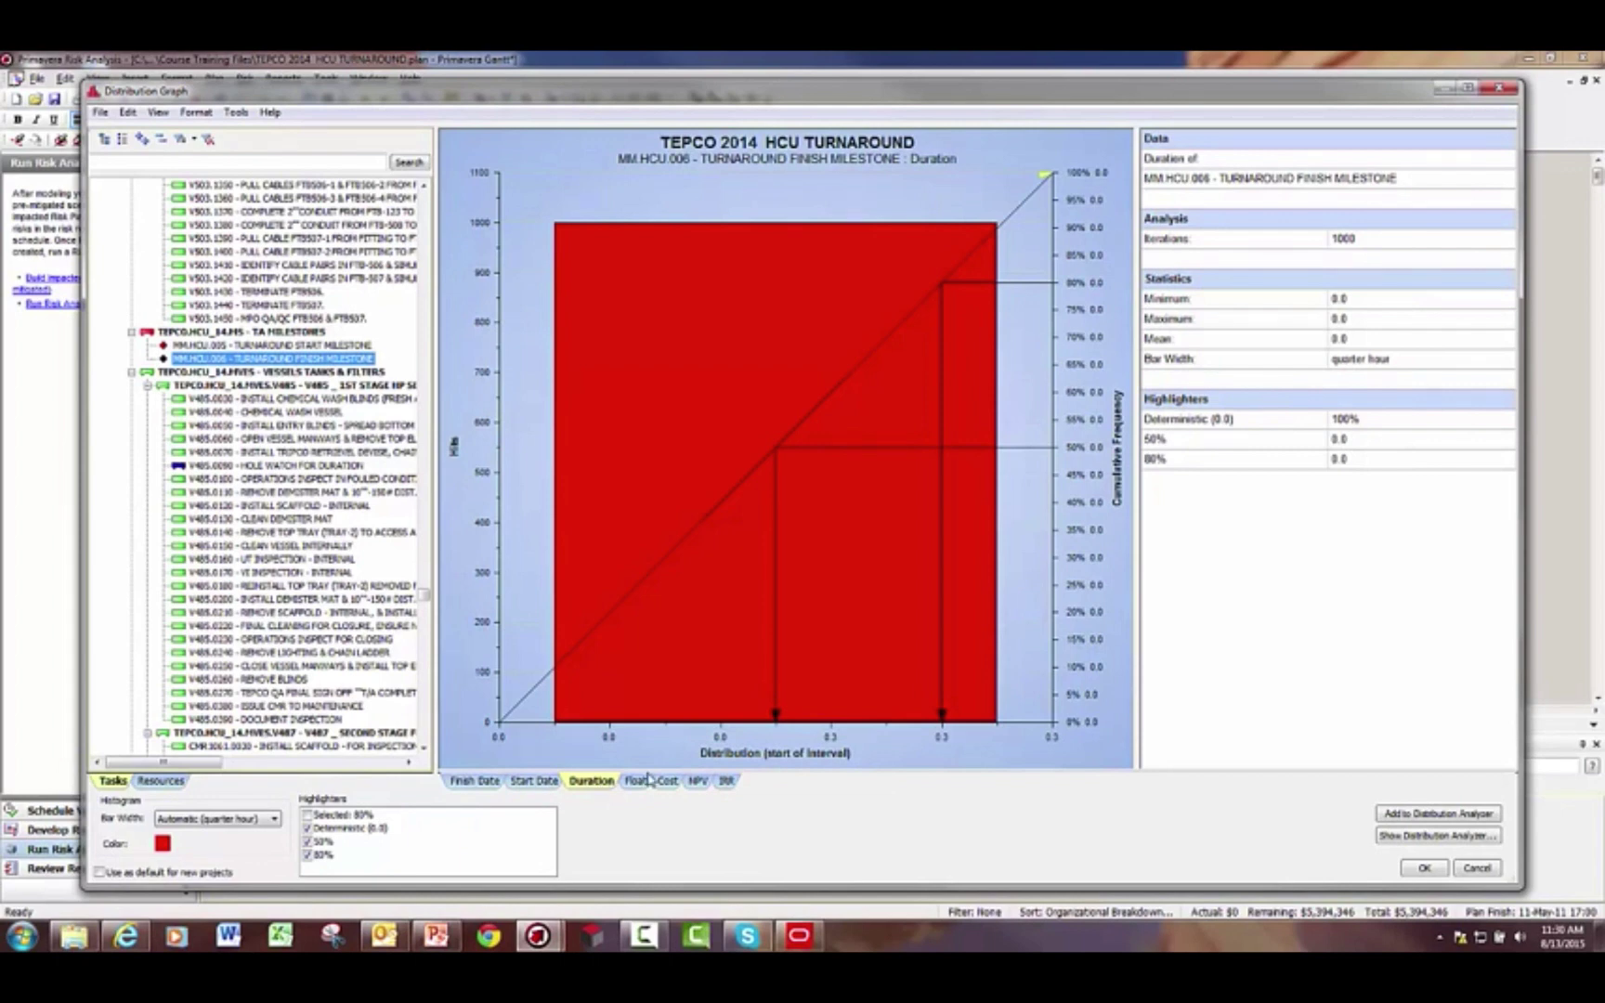
pyautogui.click(637, 783)
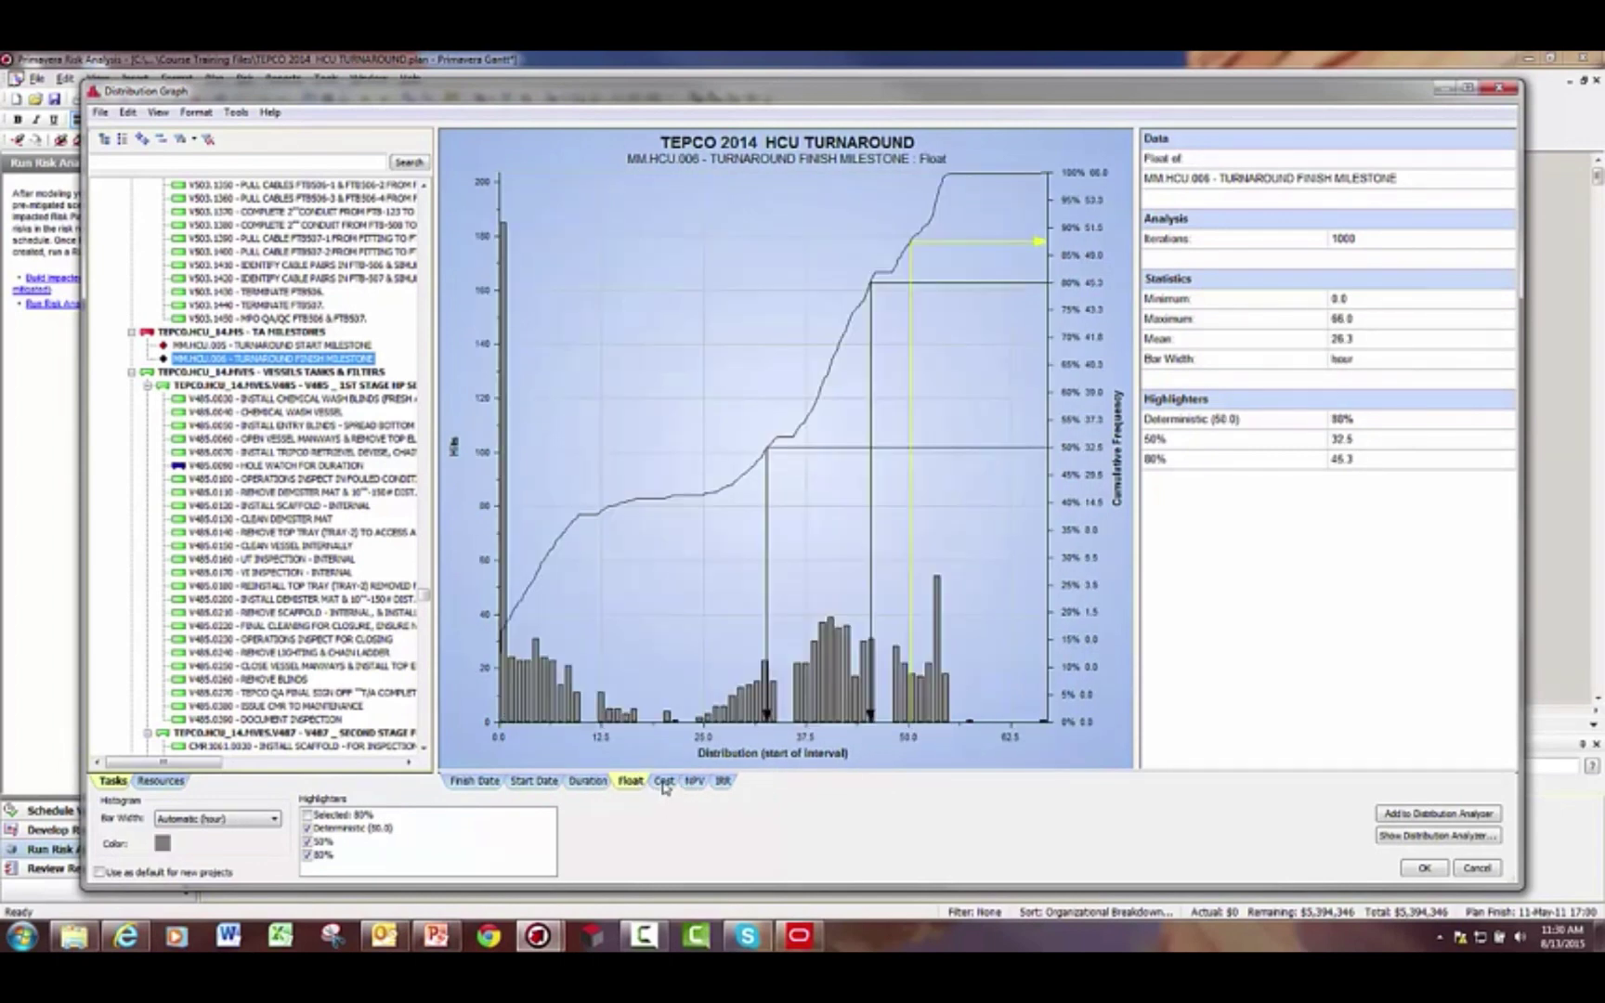
# - Display the Cost distribution for the top-level TEPCO 2014 HCU TURNAROUND summary task
pyautogui.click(663, 783)
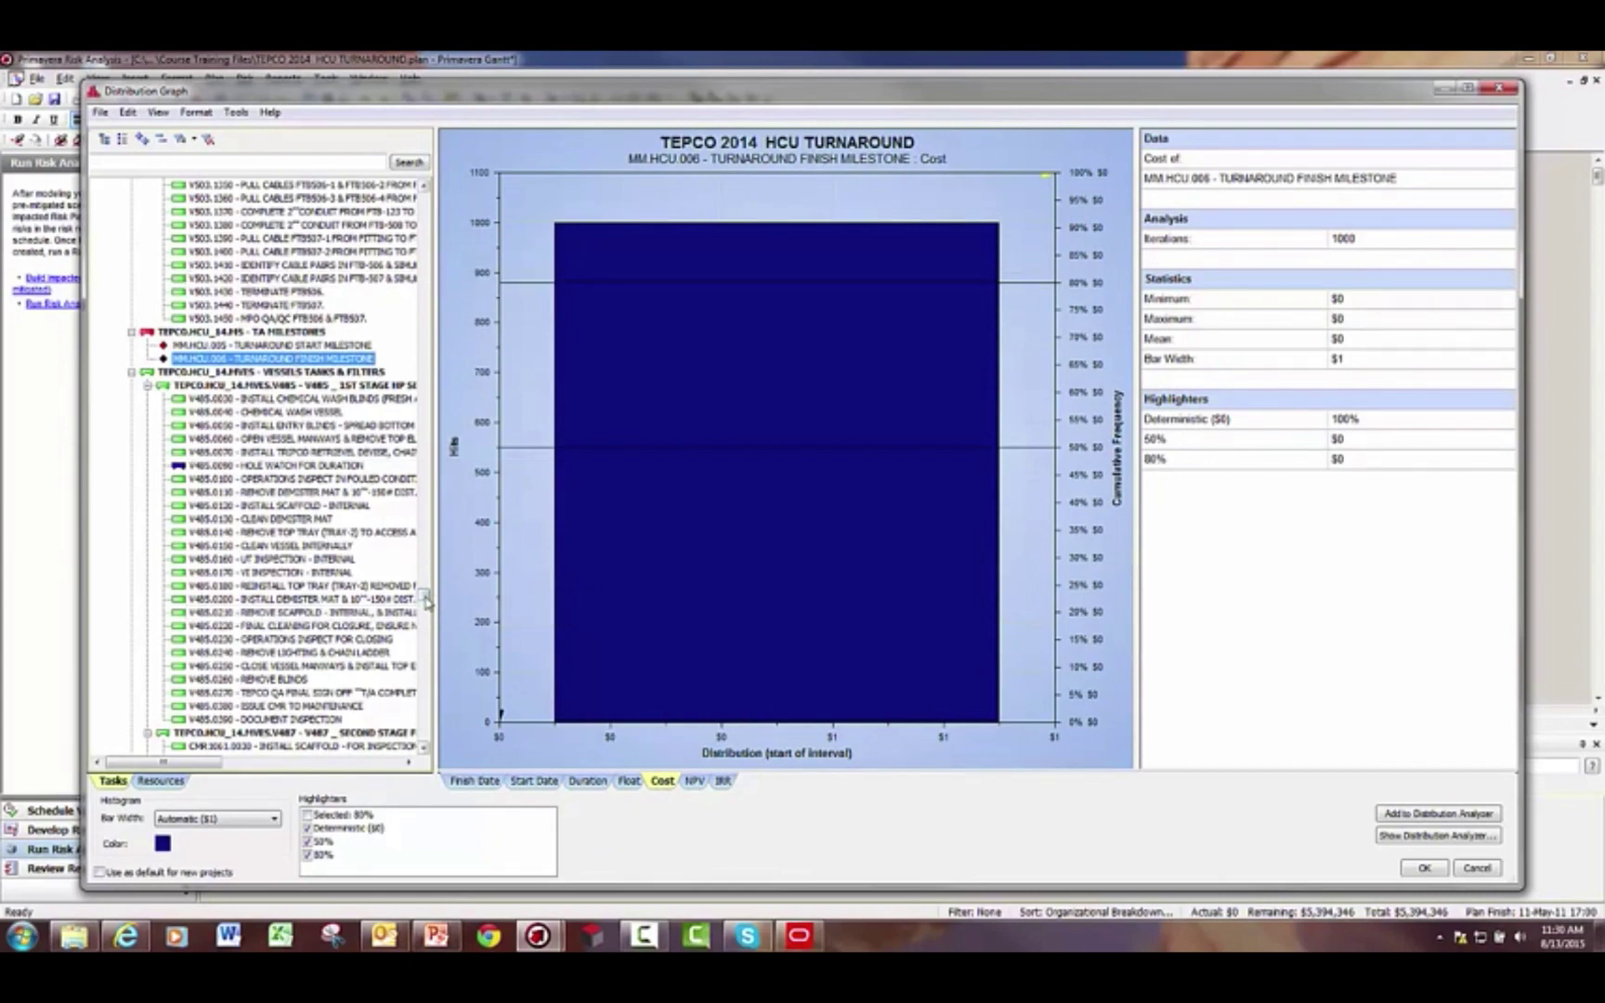
pyautogui.moveTo(425, 597); pyautogui.dragTo(449, 186)
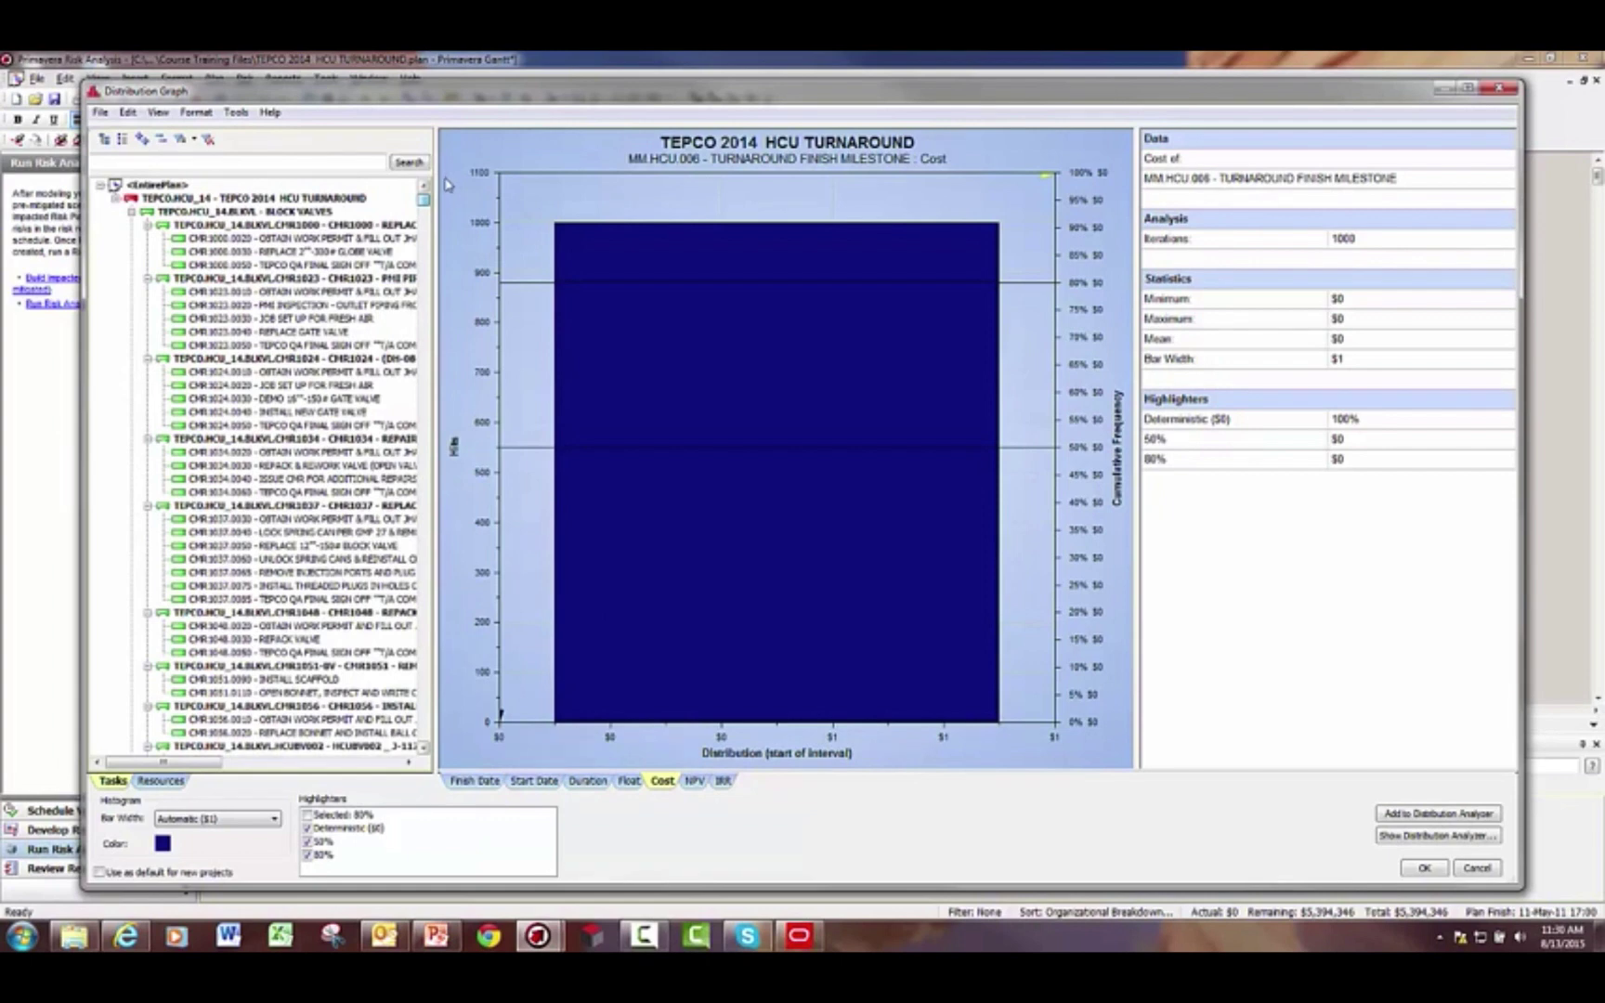
pyautogui.click(191, 198)
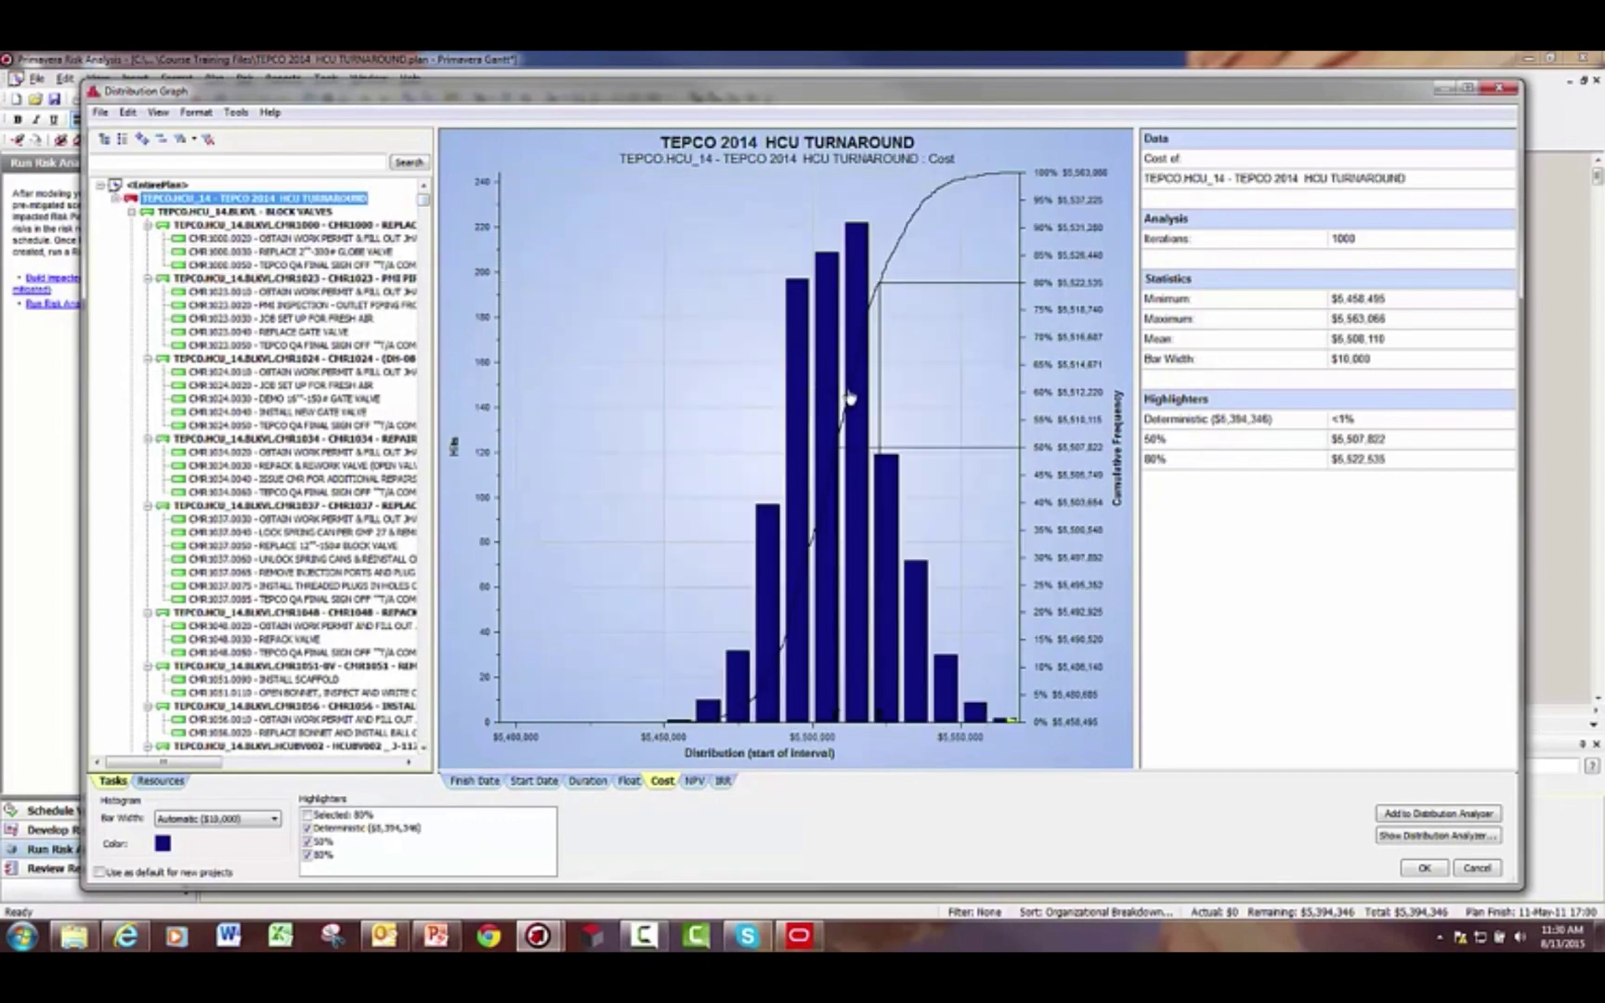